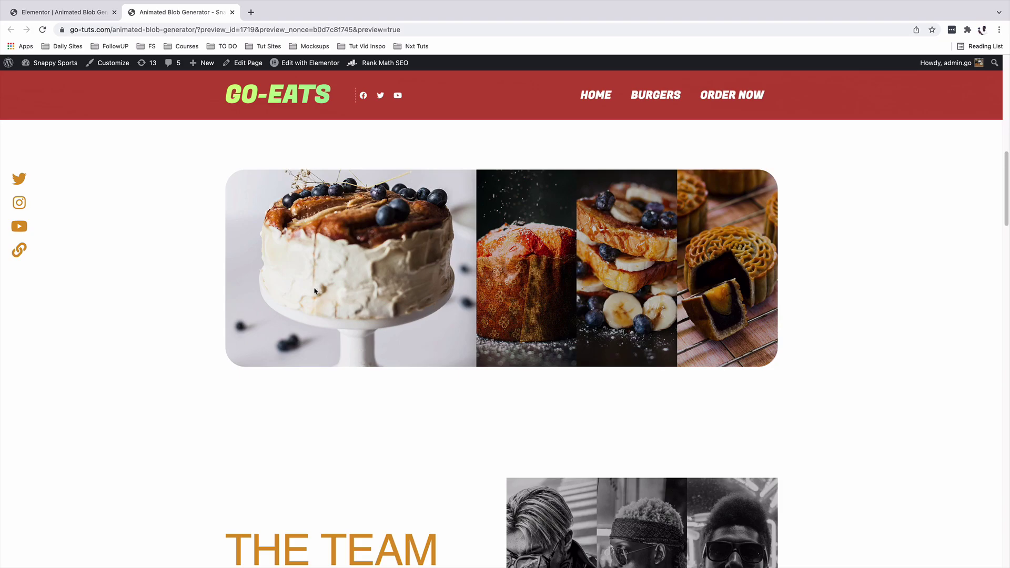
# Insert a new single-column section directly above the team section
pyautogui.scroll(15, 314, 291)
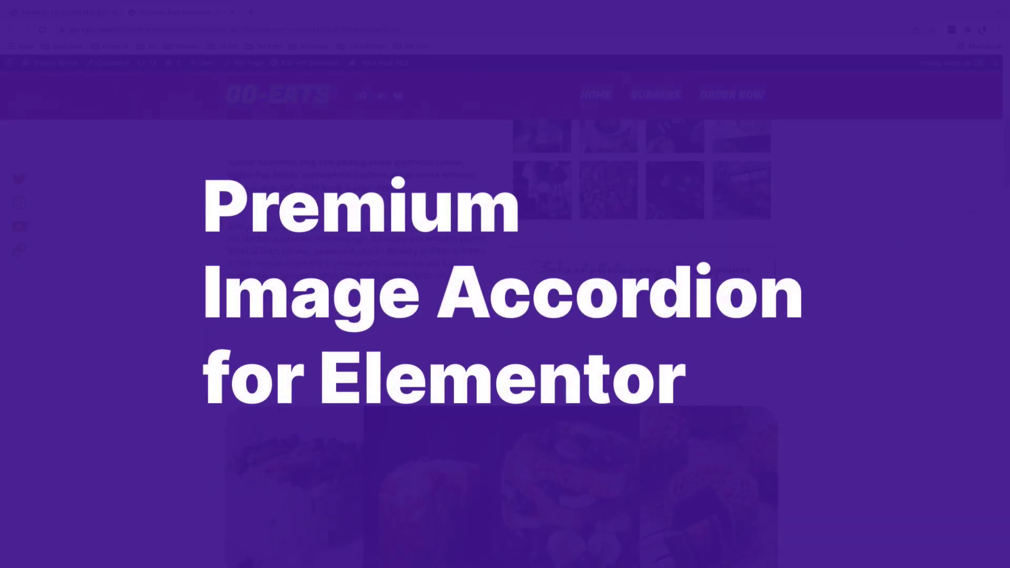
pyautogui.scroll(-4, 506, 315)
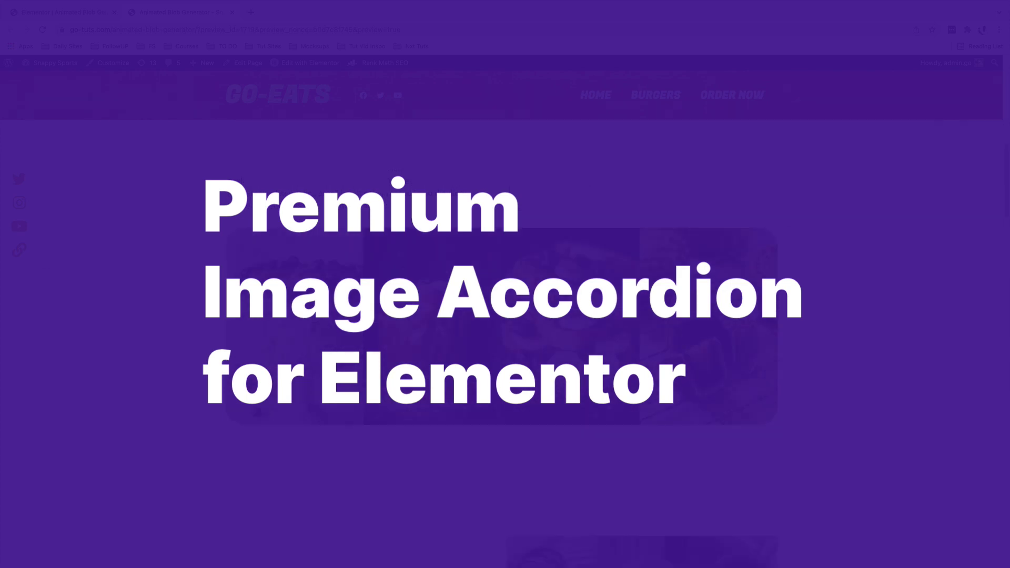
pyautogui.scroll(-2, 505, 316)
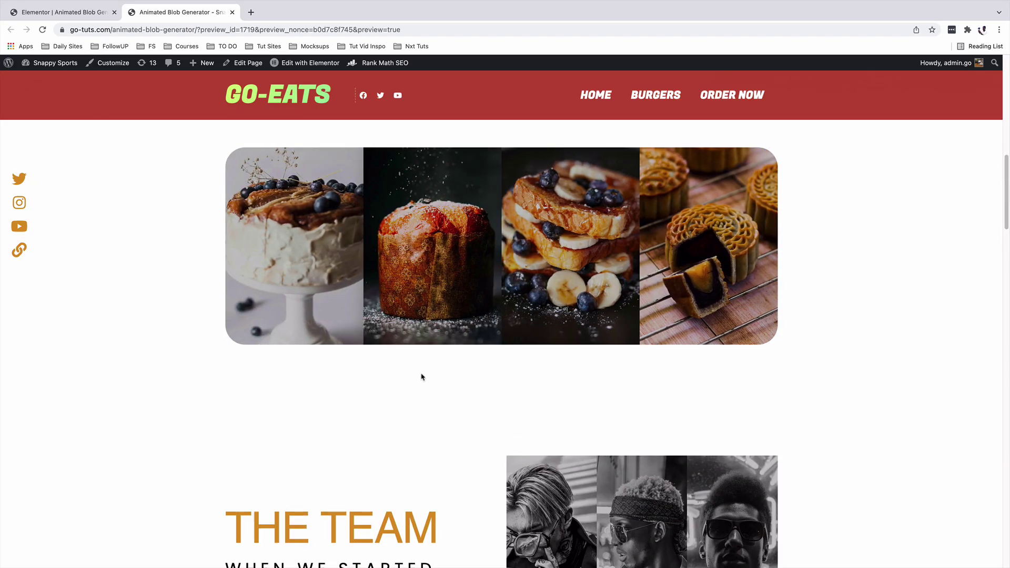
pyautogui.scroll(-6, 421, 377)
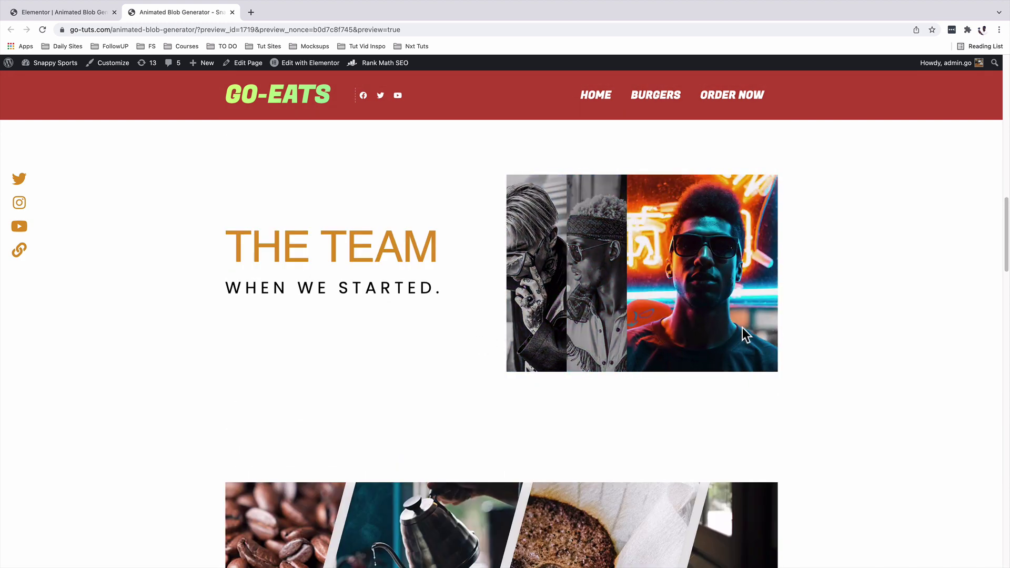
pyautogui.scroll(-5, 743, 328)
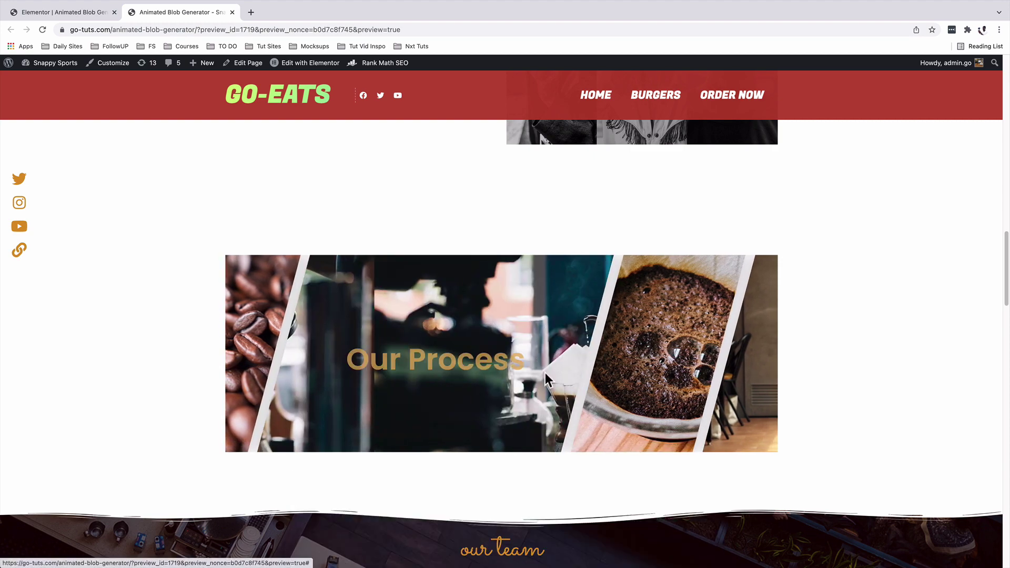
pyautogui.scroll(-8, 616, 376)
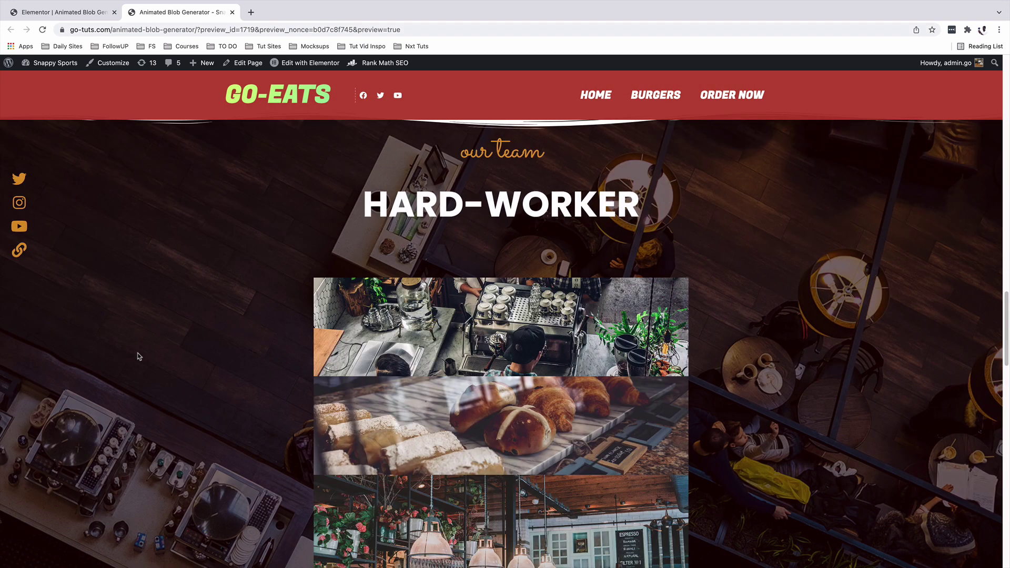
pyautogui.scroll(-2, 475, 435)
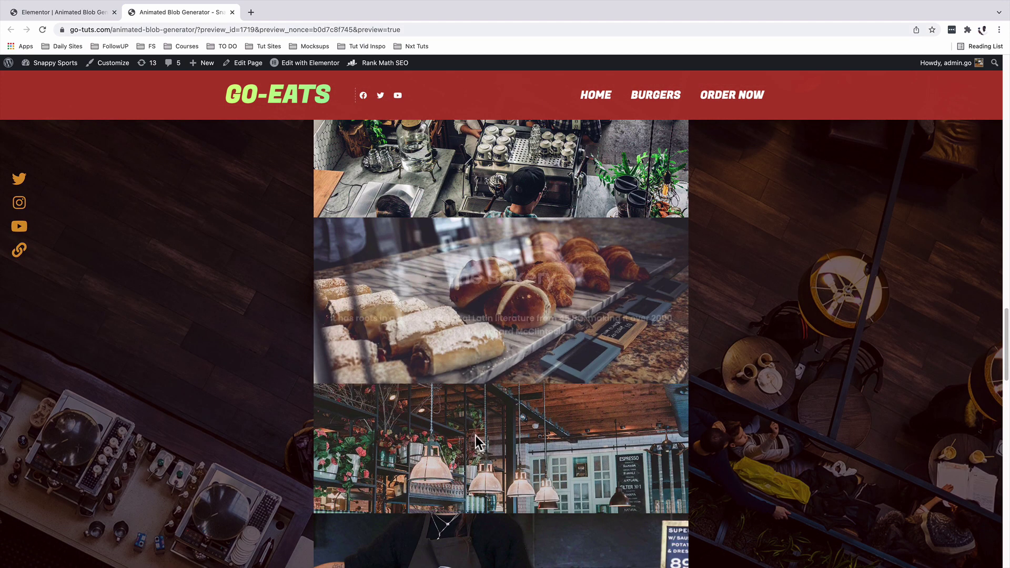
pyautogui.scroll(-5, 481, 414)
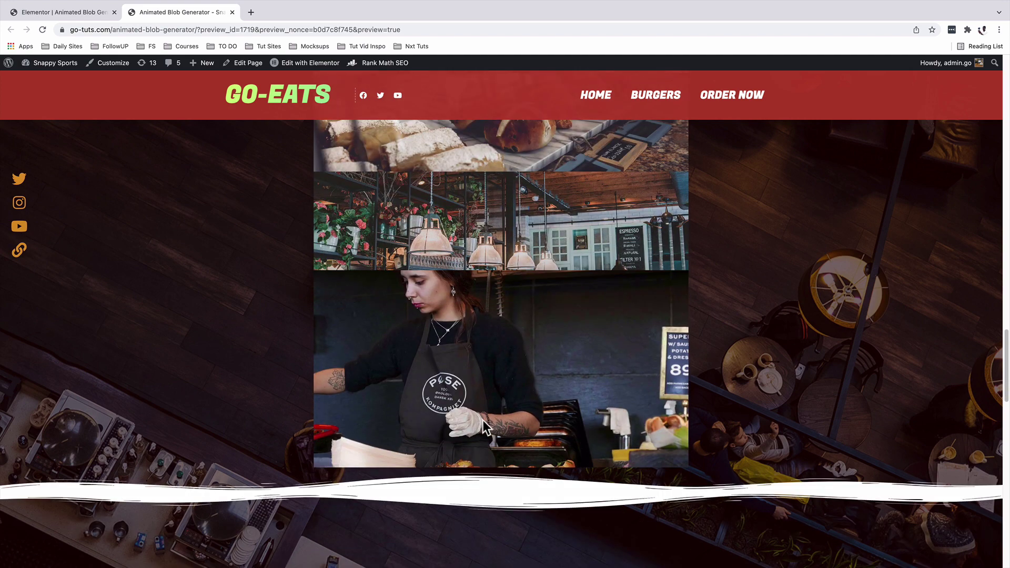
pyautogui.scroll(9, 483, 421)
pyautogui.scroll(2, 483, 421)
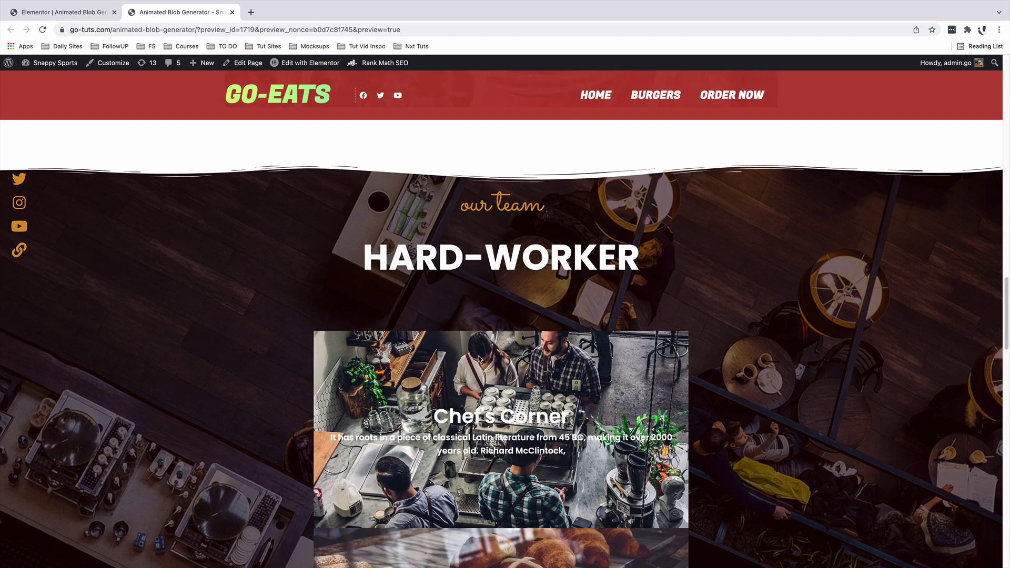
pyautogui.scroll(10, 479, 359)
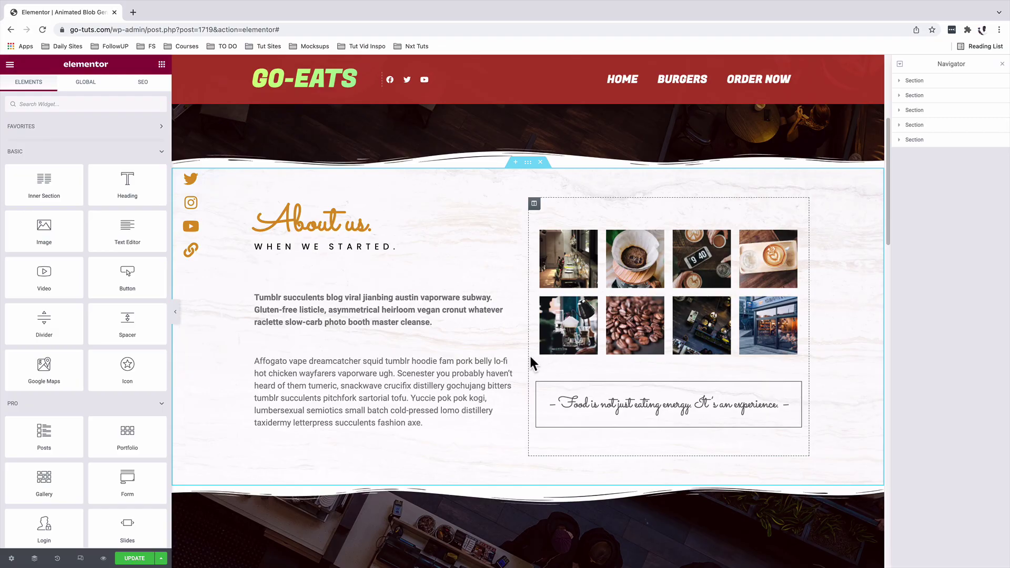
pyautogui.scroll(-5, 531, 361)
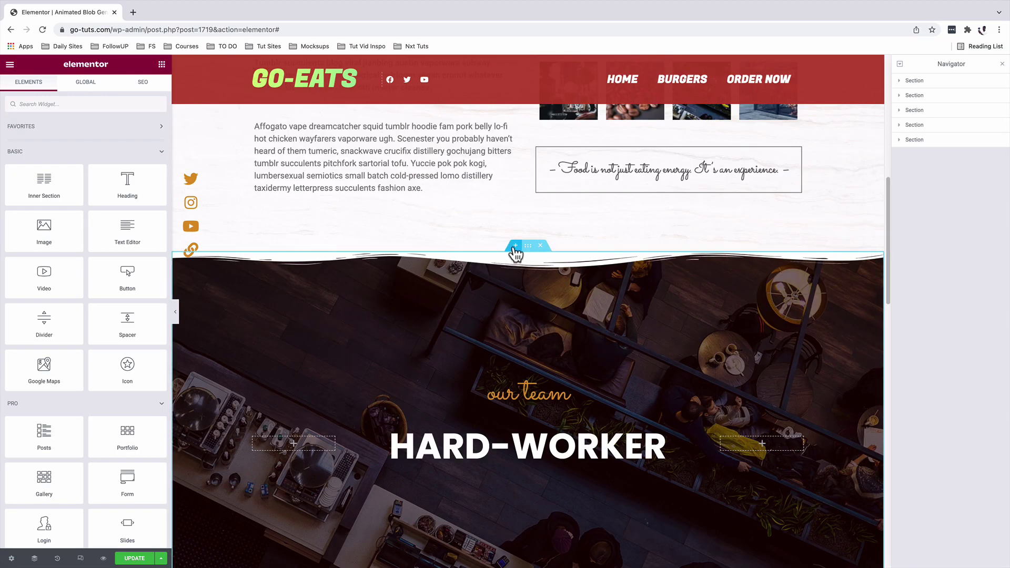
pyautogui.click(515, 246)
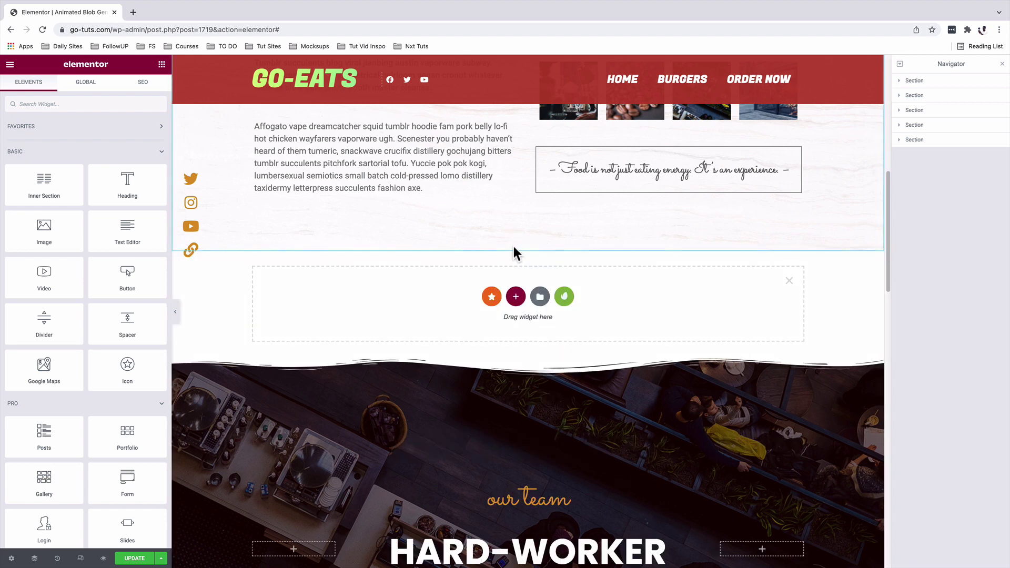
pyautogui.click(517, 297)
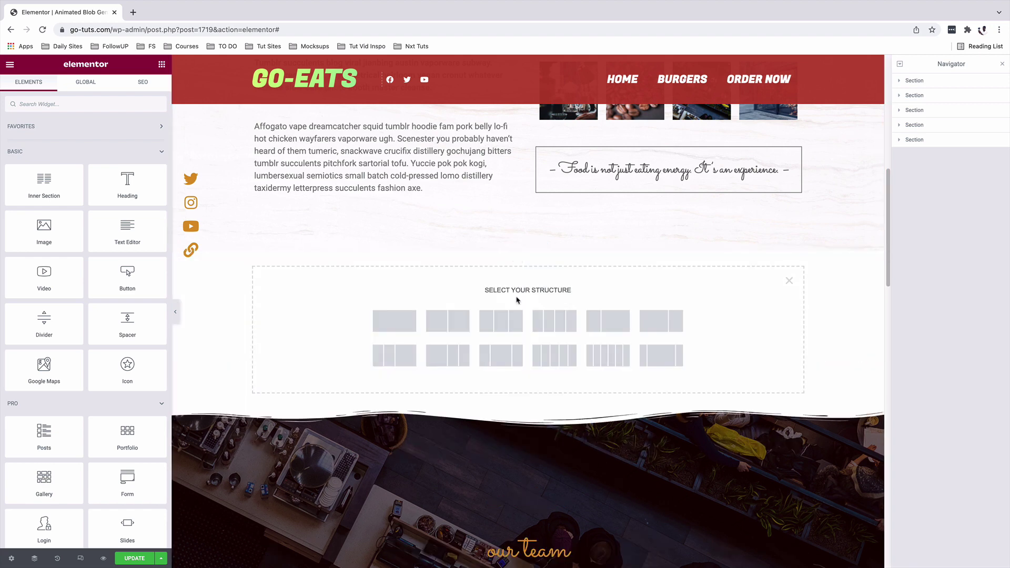
pyautogui.click(411, 322)
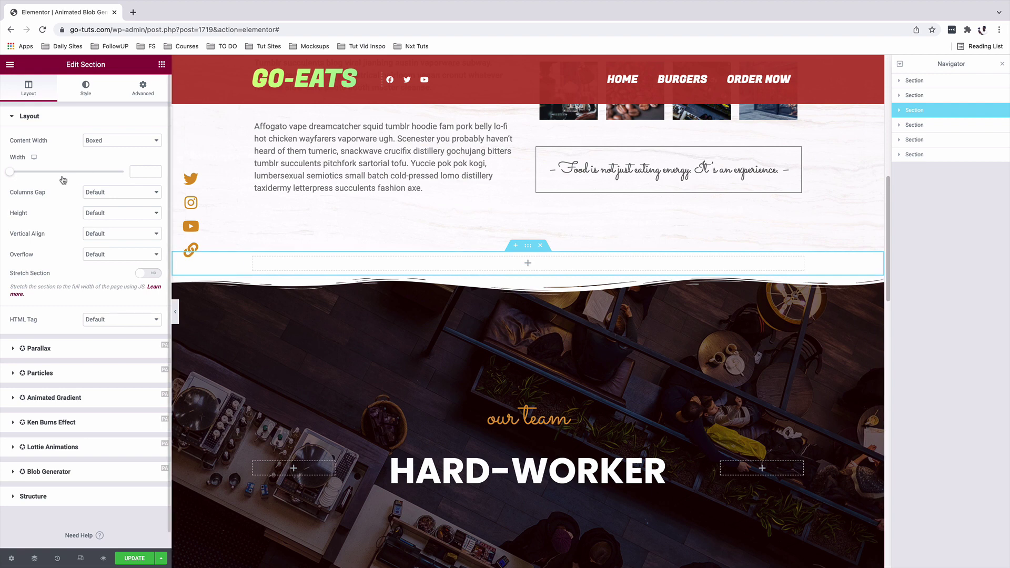
# Give the new section a minimum height of 60 VH
pyautogui.click(112, 213)
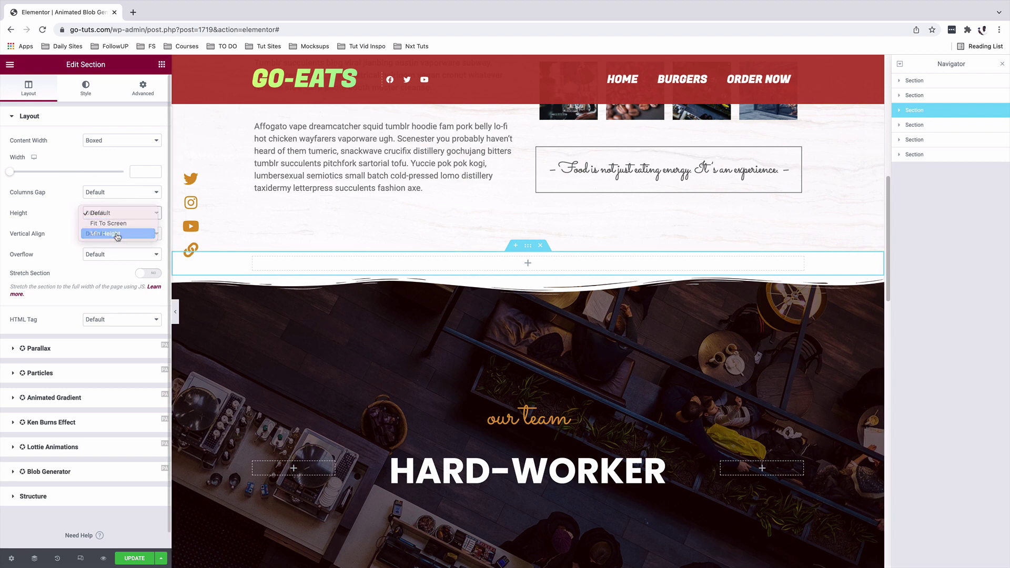
pyautogui.click(145, 231)
pyautogui.click(148, 232)
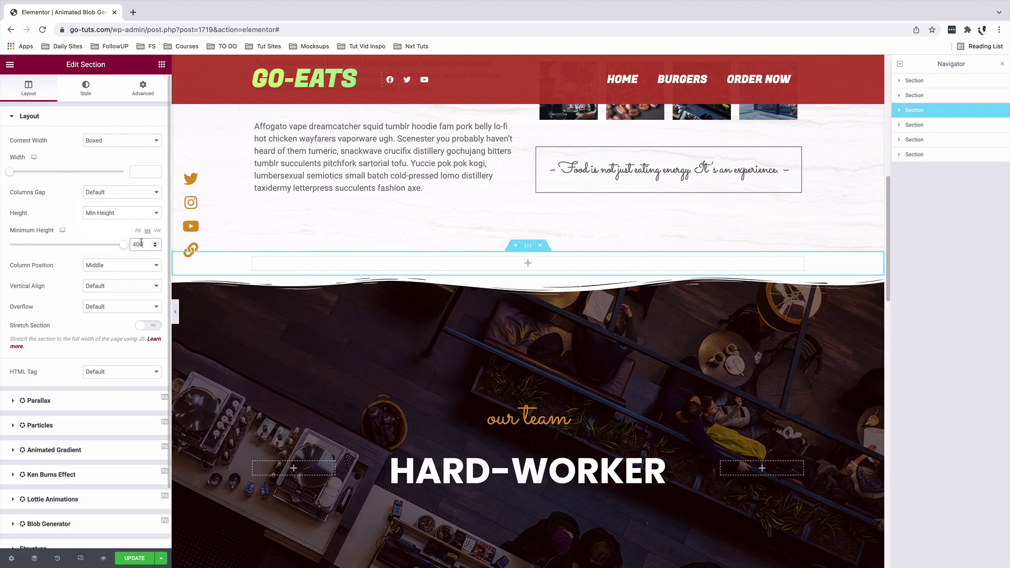
pyautogui.write('60')
pyautogui.click(161, 64)
pyautogui.write('i')
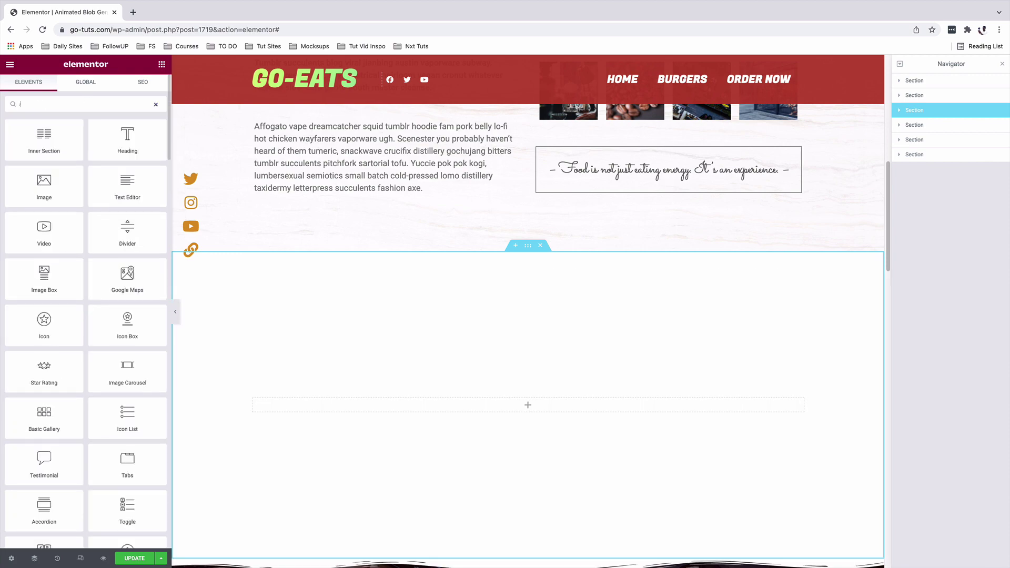
pyautogui.write('mage')
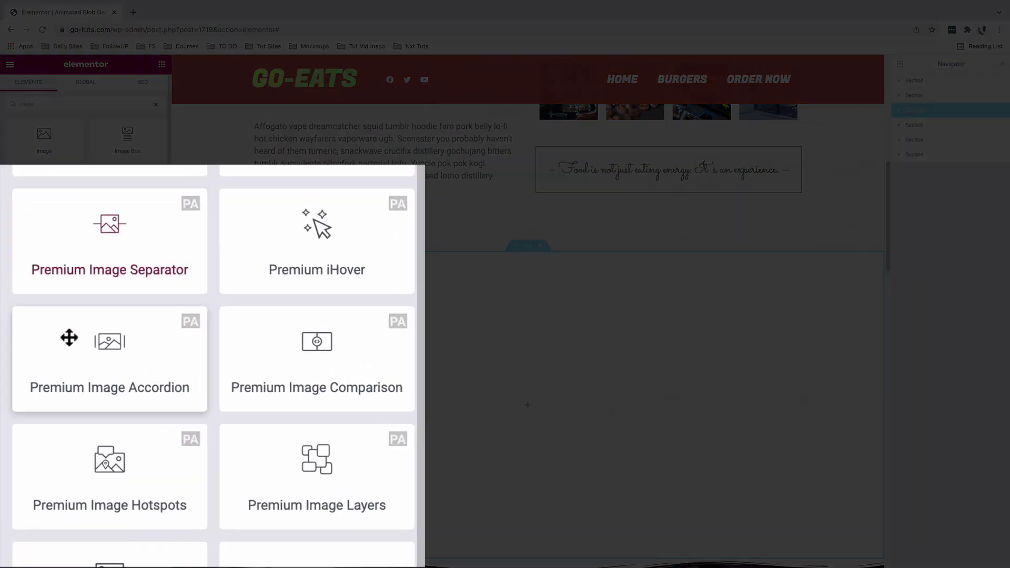
# Drop a Premium Image Accordion into the section, then open Premium Addons settings via Finder 'plug'
pyautogui.moveTo(71, 364); pyautogui.dragTo(528, 326)
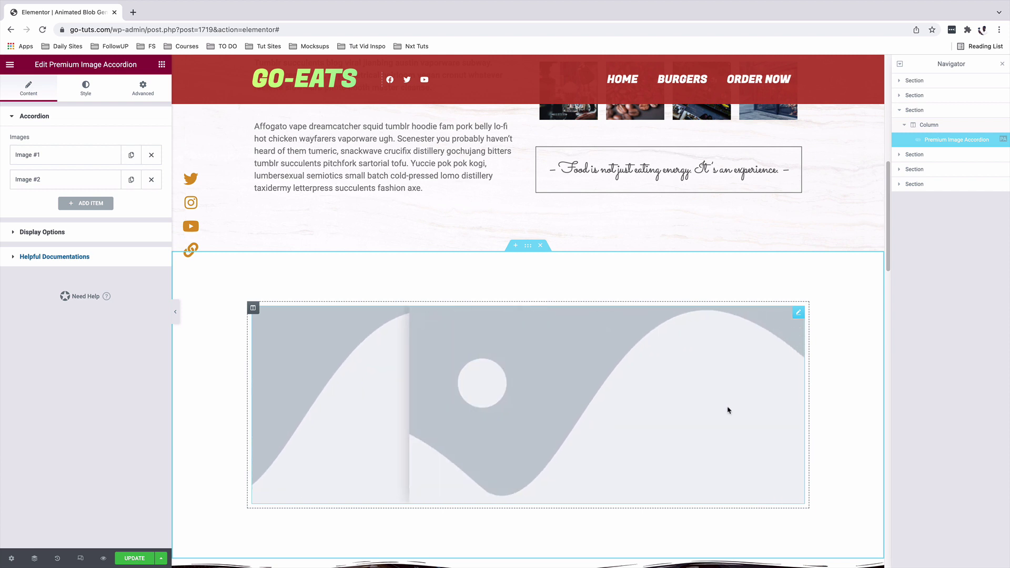
pyautogui.press('super+e')
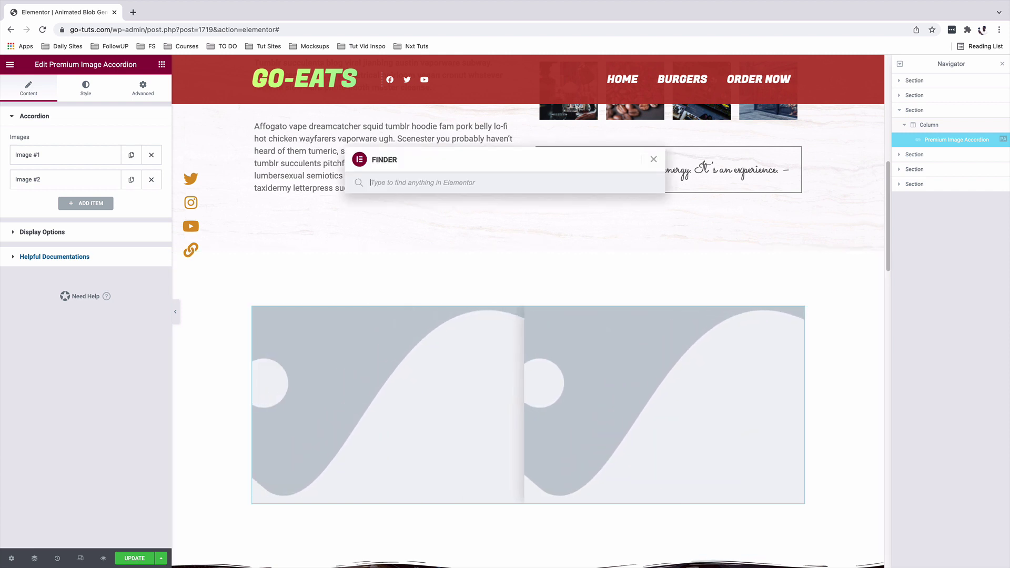
pyautogui.write('plugin')
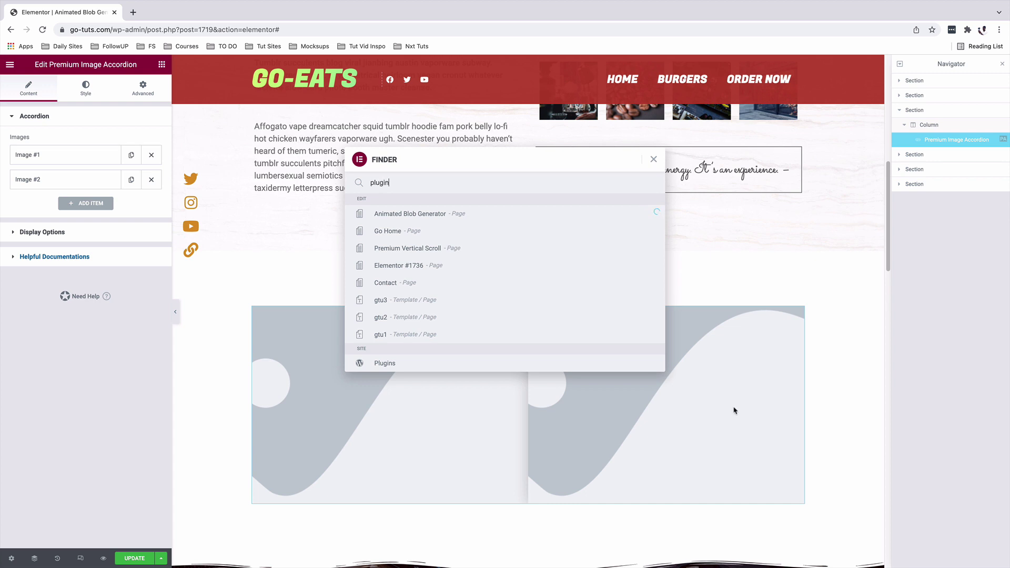
pyautogui.click(400, 335)
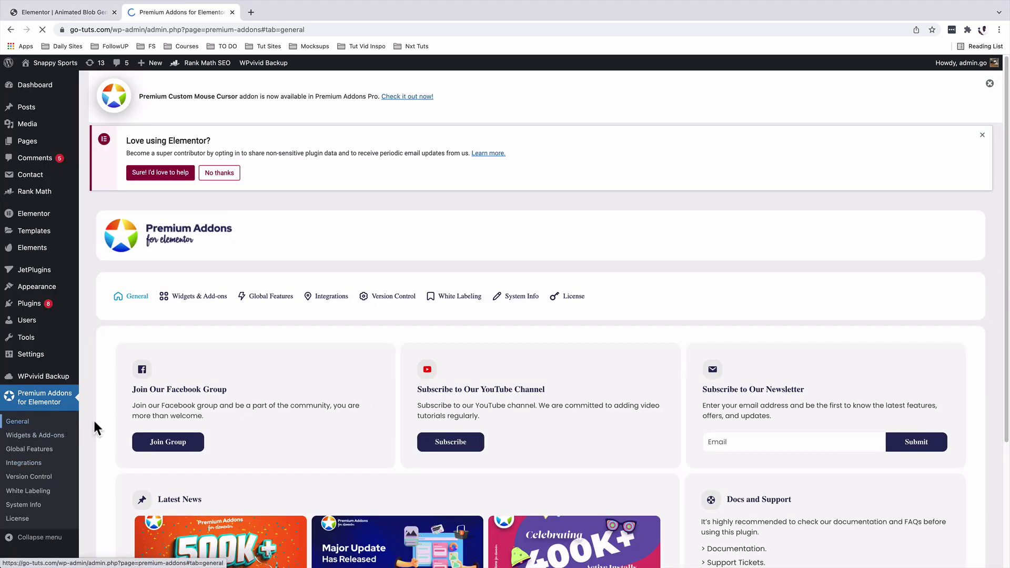
# Toggle the Image Accordion widget off and back on under Premium Addons Widgets & Add-ons
pyautogui.click(198, 298)
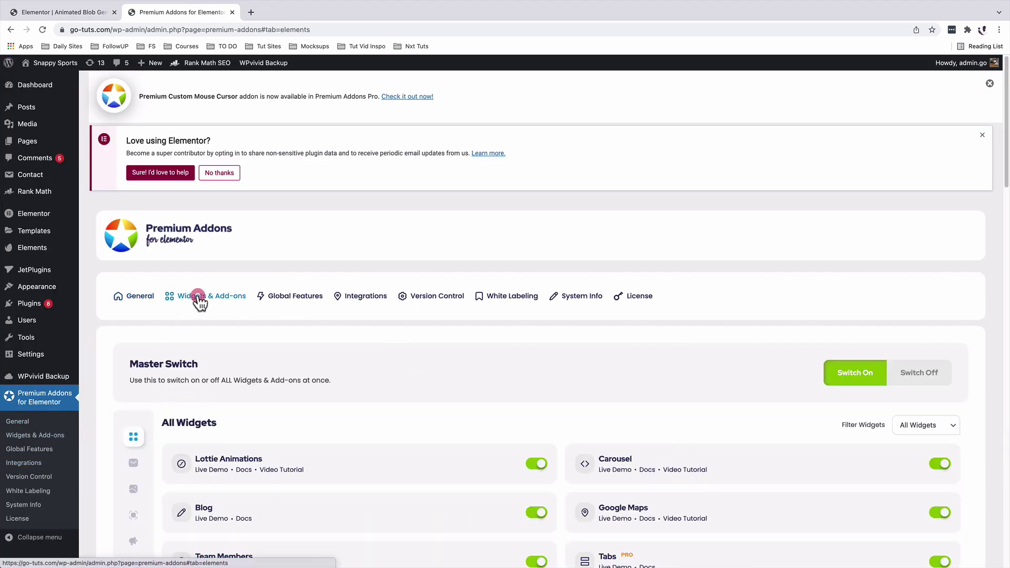
pyautogui.scroll(-10, 699, 441)
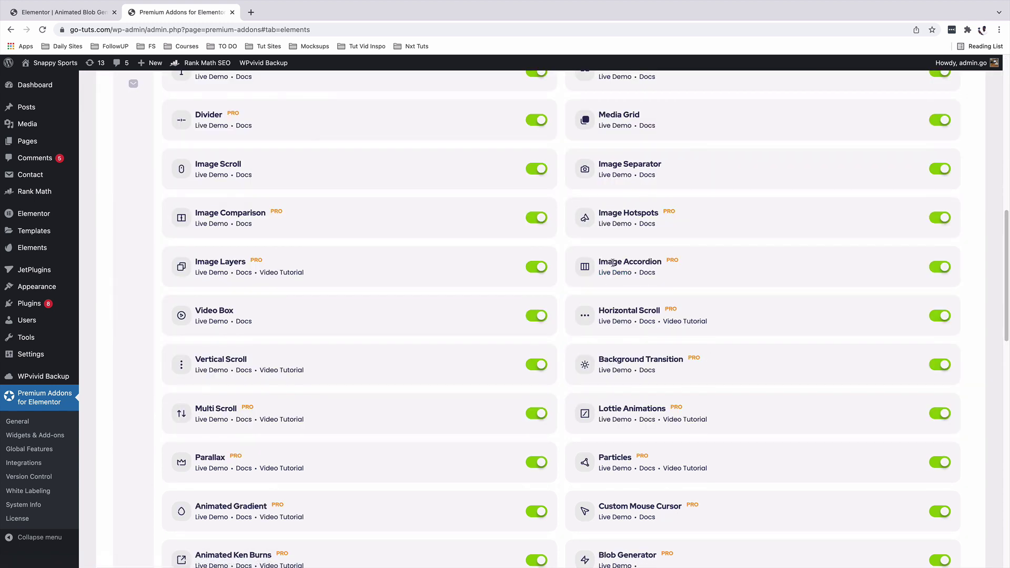
pyautogui.click(936, 268)
pyautogui.click(945, 268)
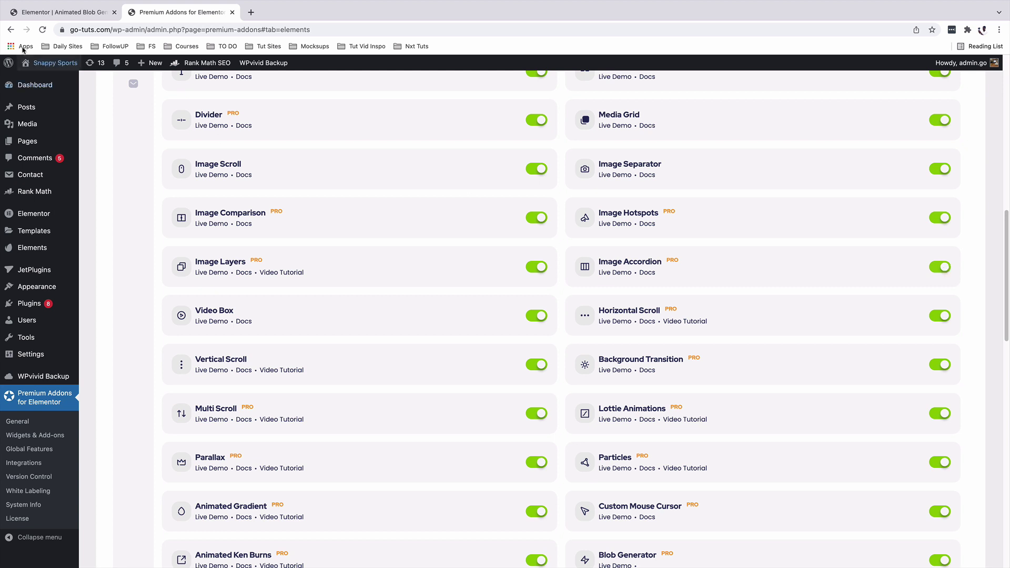
pyautogui.click(41, 15)
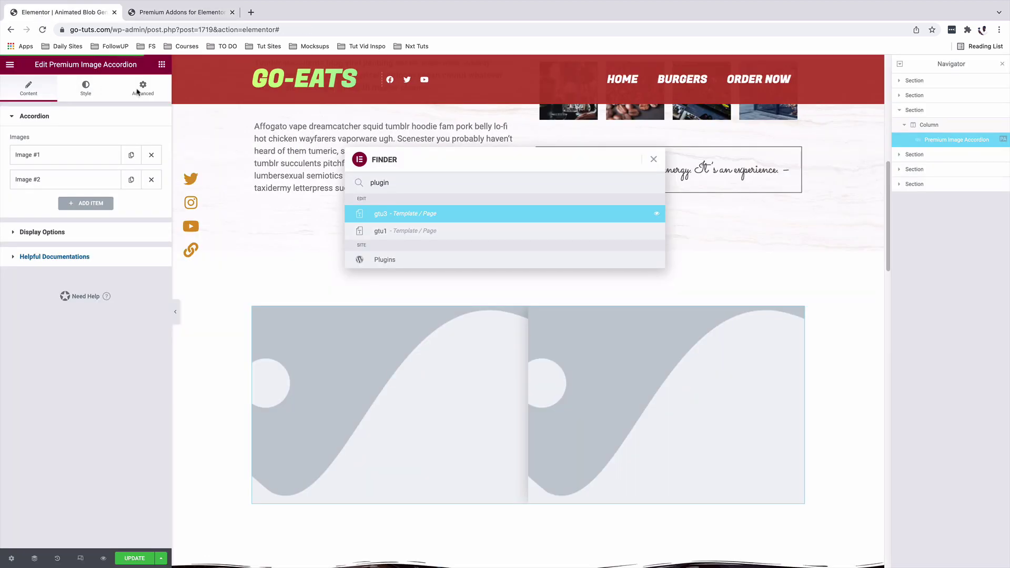
# Close the Finder results, restore the Elements list, and open the image accordion's settings
pyautogui.click(204, 117)
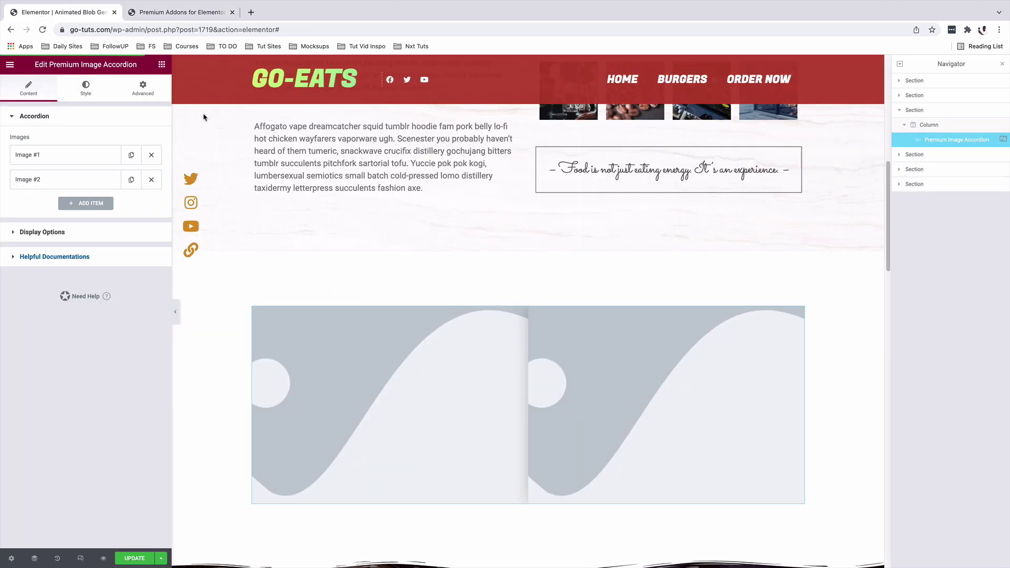
pyautogui.click(162, 65)
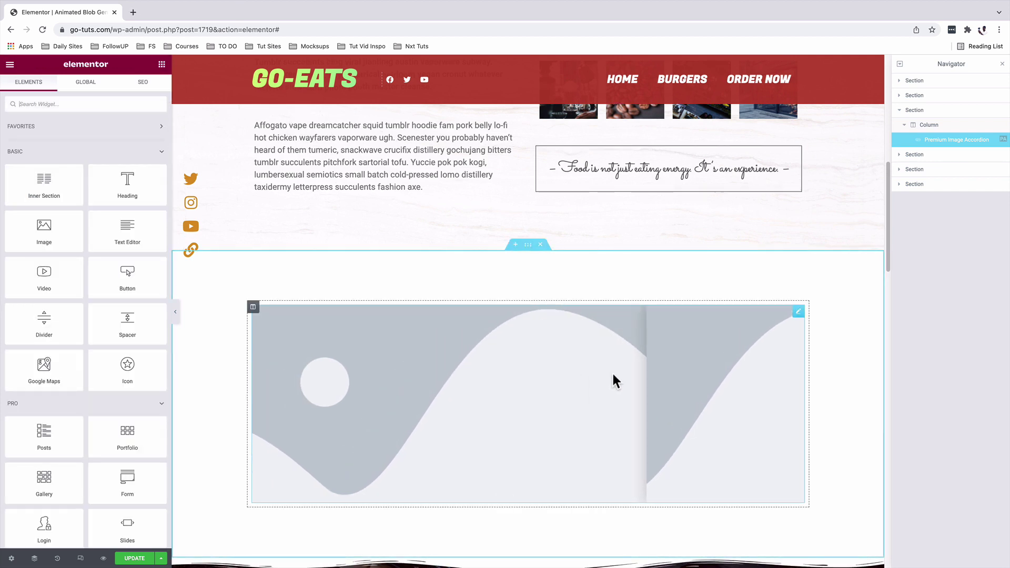
pyautogui.click(797, 312)
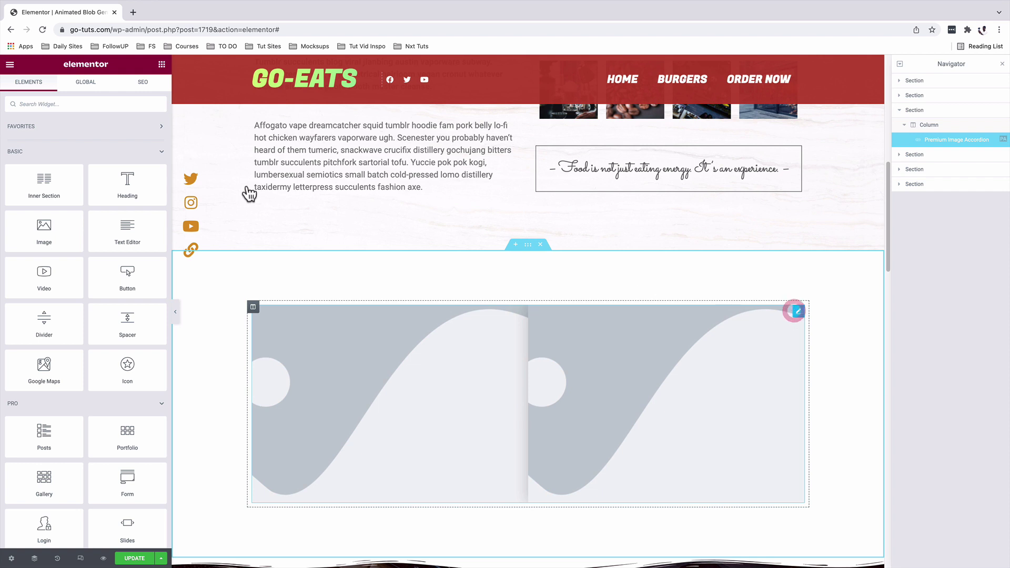
# Set the first accordion image to the cake photo and the second to the panettone
pyautogui.click(52, 154)
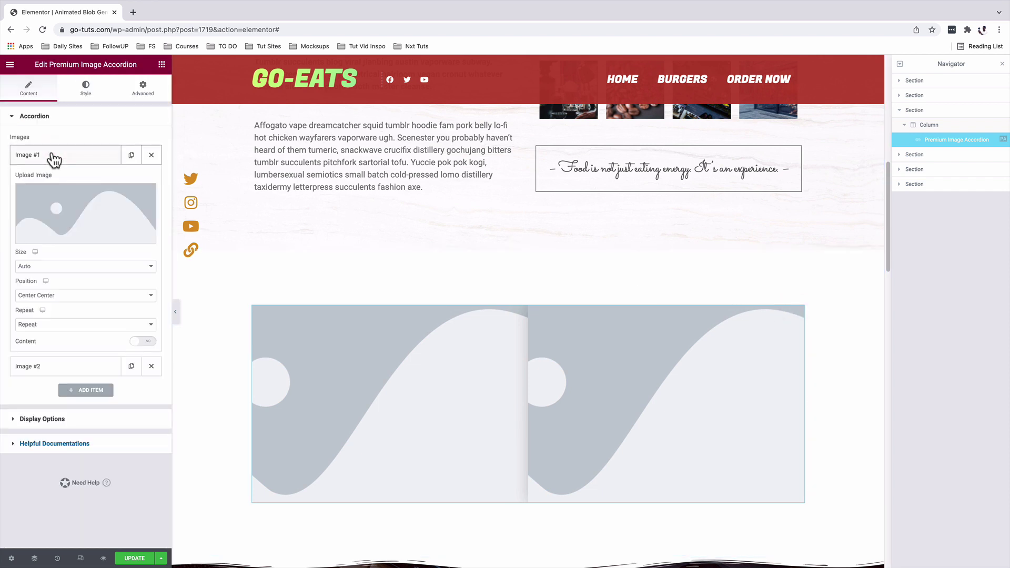
pyautogui.moveTo(56, 213)
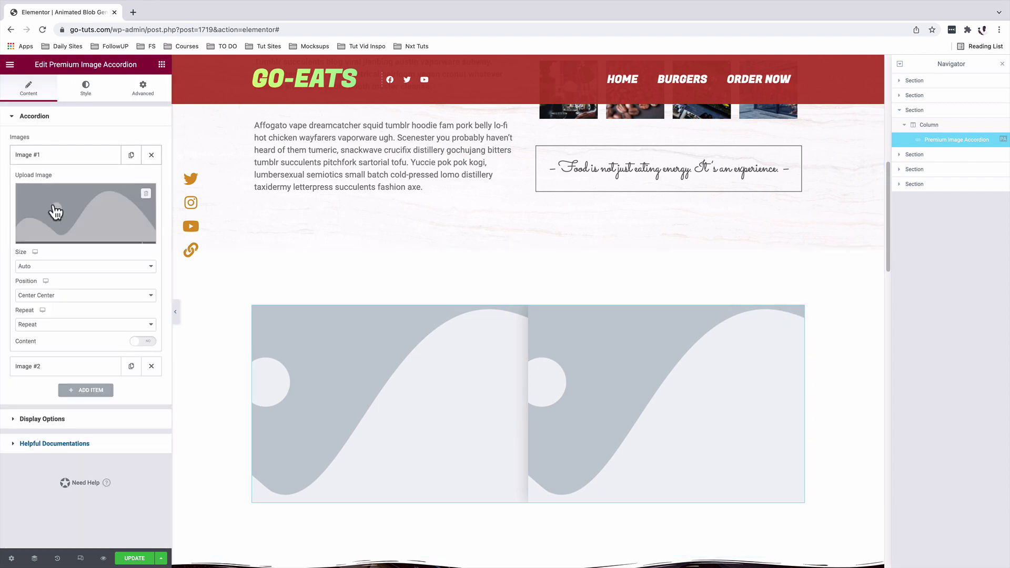
pyautogui.click(116, 212)
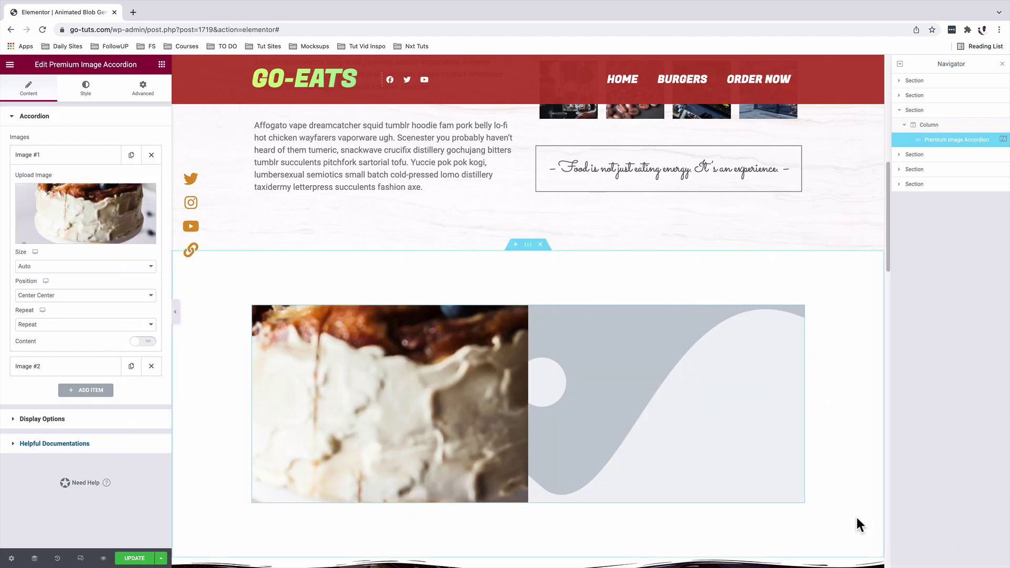
pyautogui.click(32, 155)
pyautogui.click(40, 180)
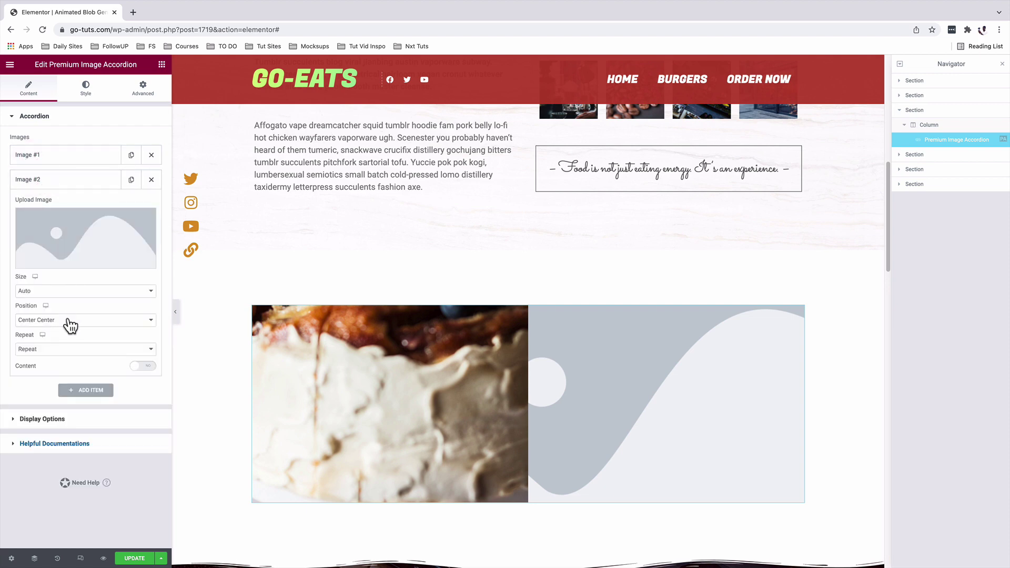
pyautogui.click(97, 253)
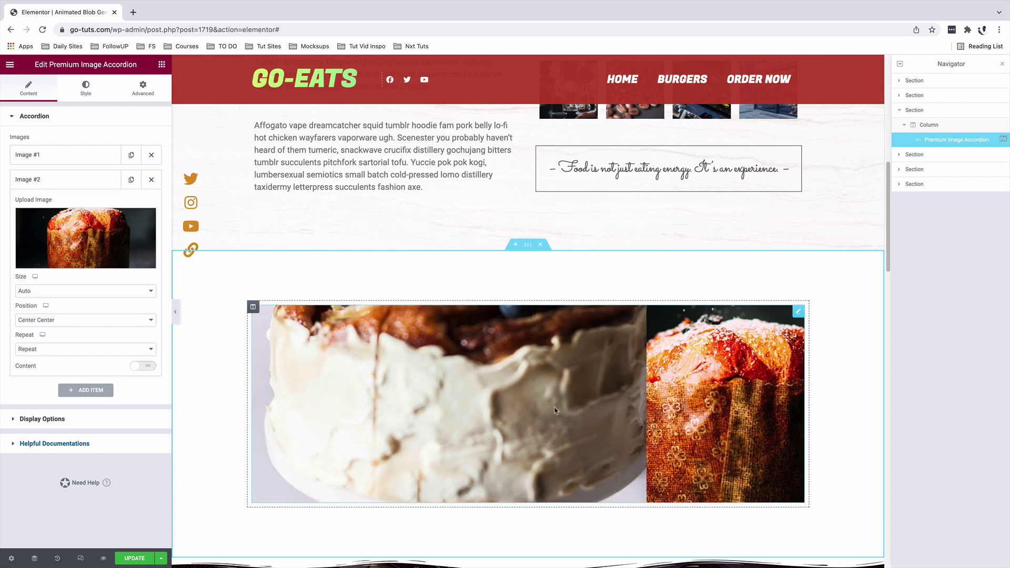
# Add a third item with French toast and a fourth item with mooncakes
pyautogui.click(84, 390)
pyautogui.click(96, 278)
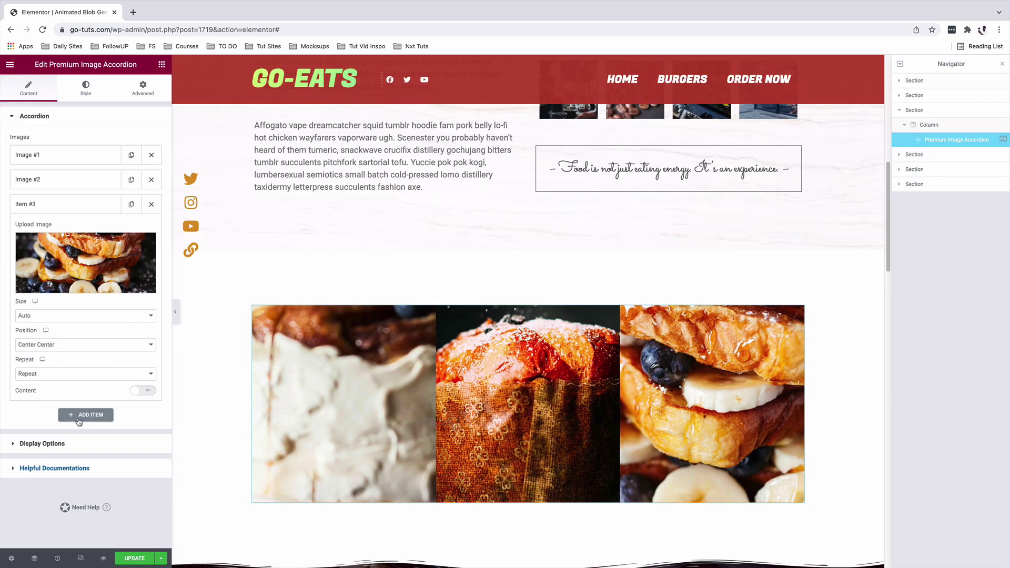
pyautogui.click(84, 413)
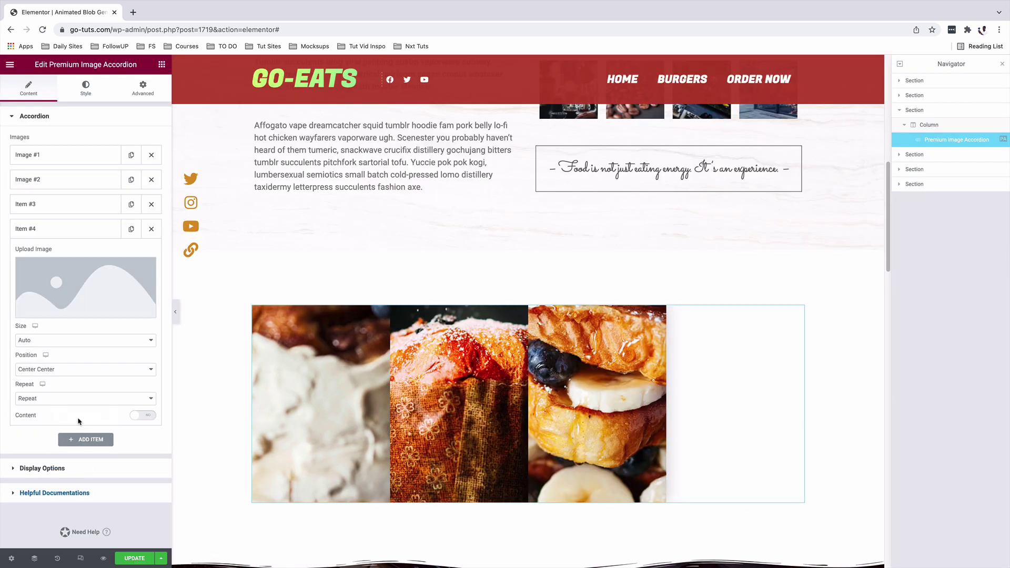
pyautogui.click(75, 297)
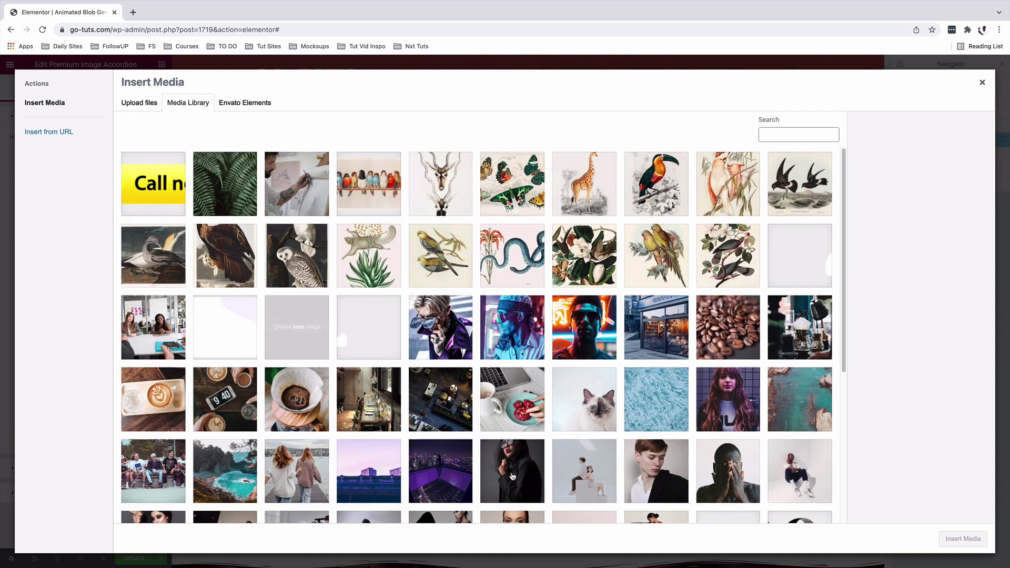
pyautogui.scroll(-15, 512, 477)
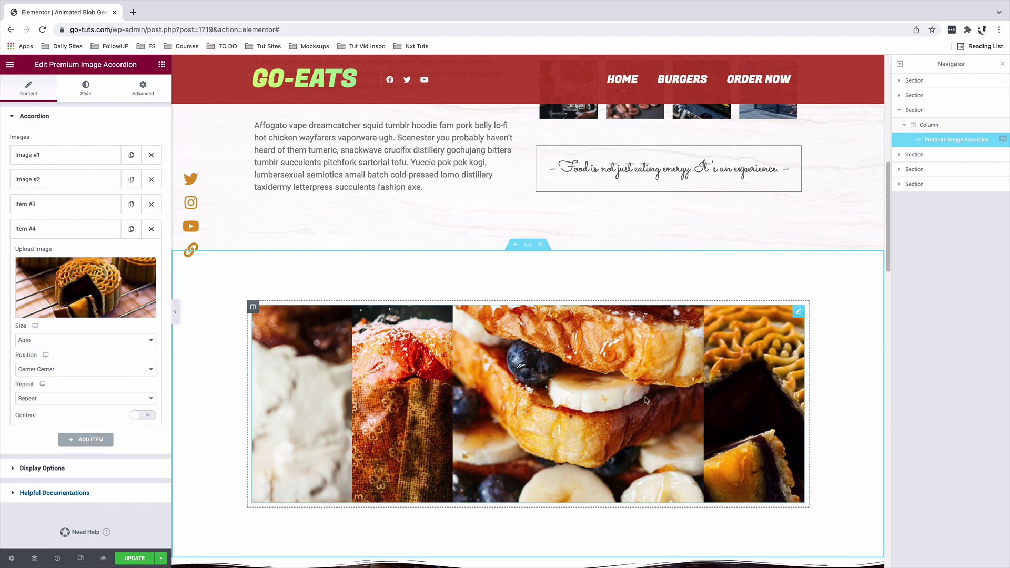
pyautogui.click(64, 157)
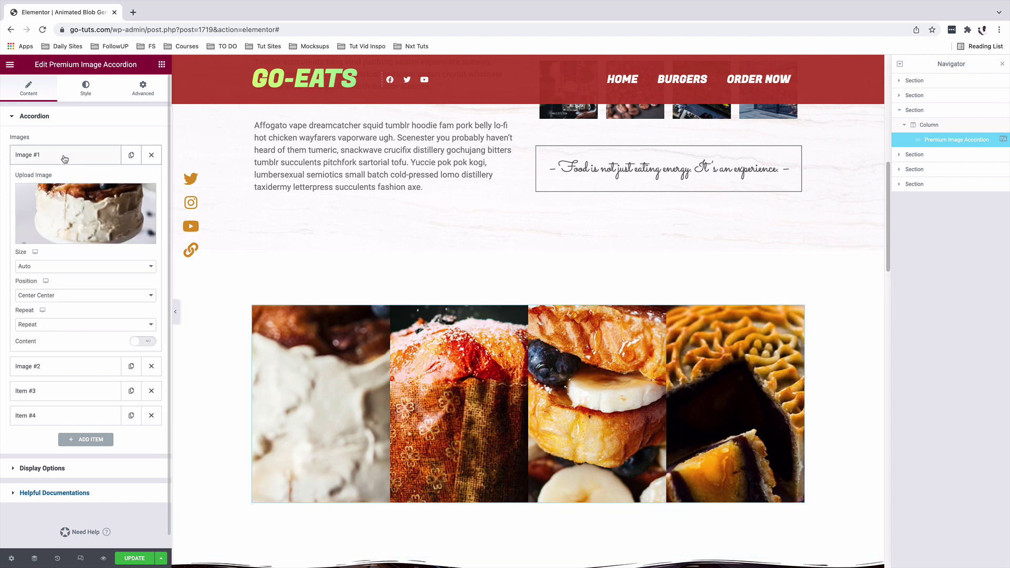
# Set the Size of the cake (Image #1) and mooncake (Item #4) images to Cover
pyautogui.moveTo(56, 209)
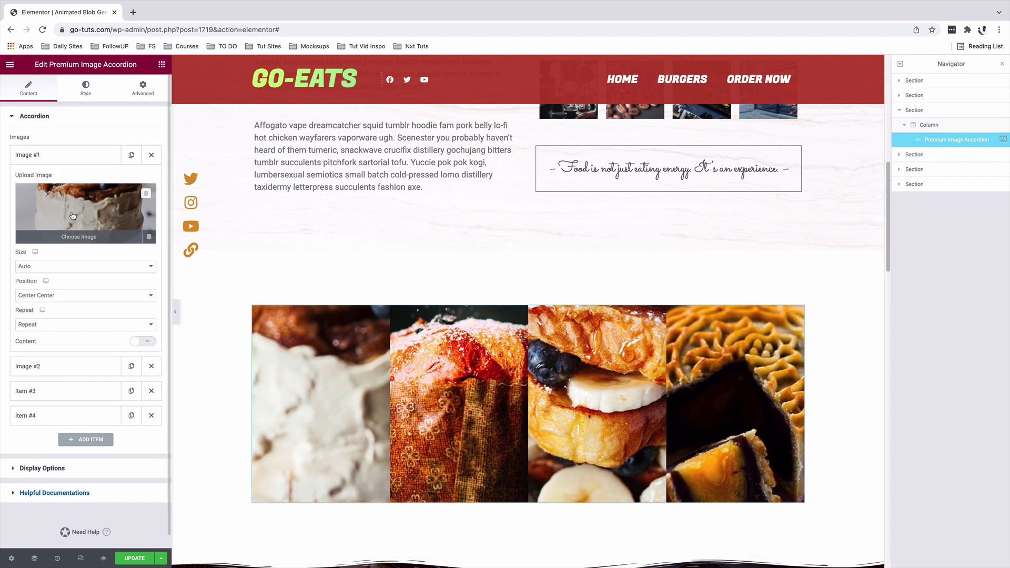
pyautogui.click(38, 271)
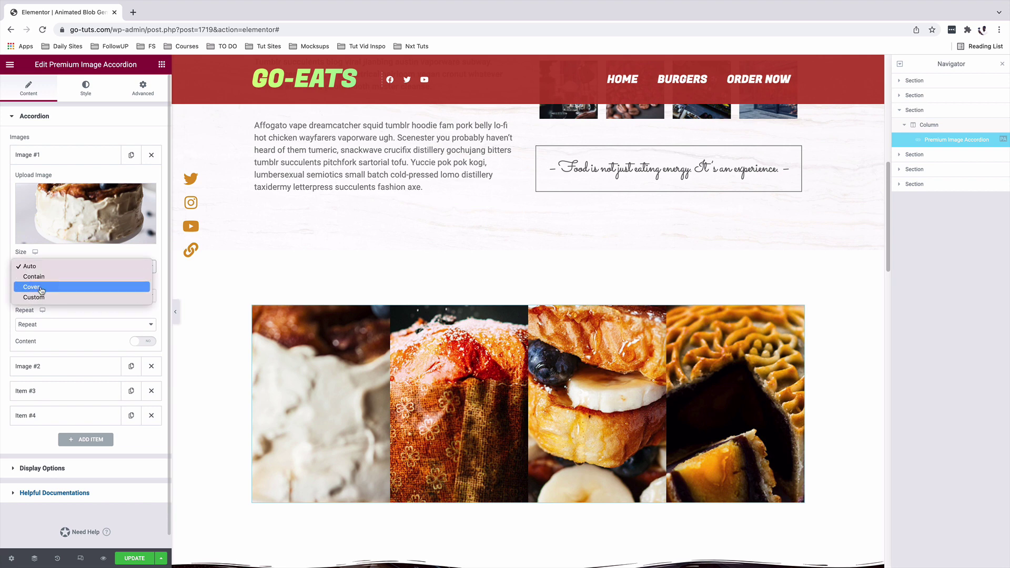
pyautogui.click(40, 289)
pyautogui.click(42, 416)
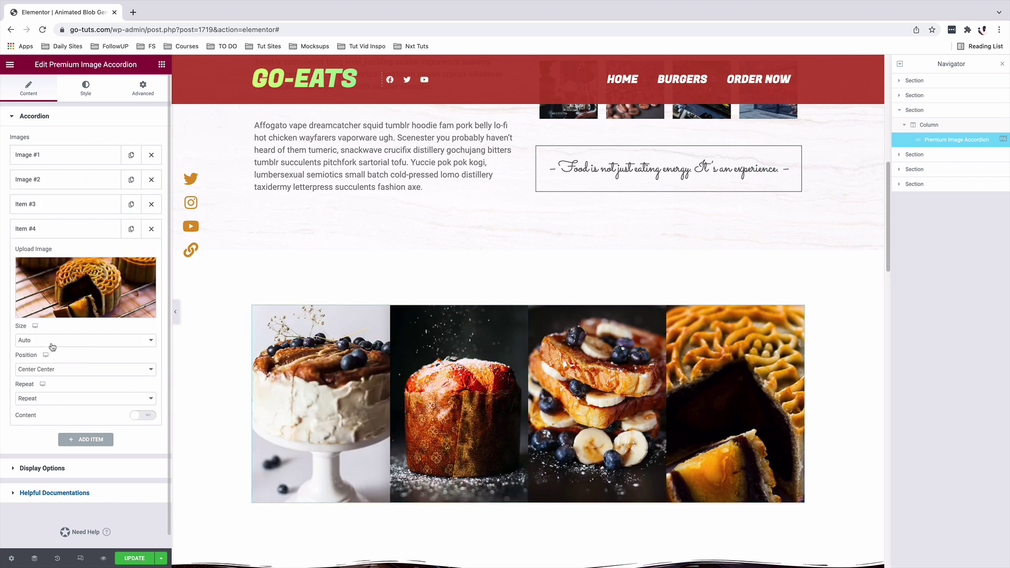
pyautogui.click(52, 341)
pyautogui.click(52, 352)
pyautogui.click(51, 341)
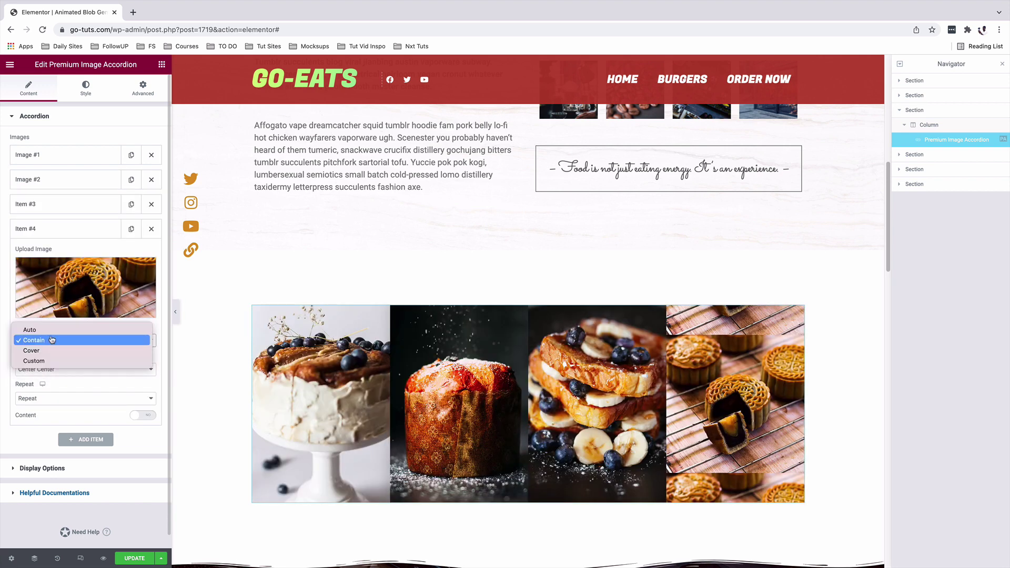
pyautogui.click(56, 355)
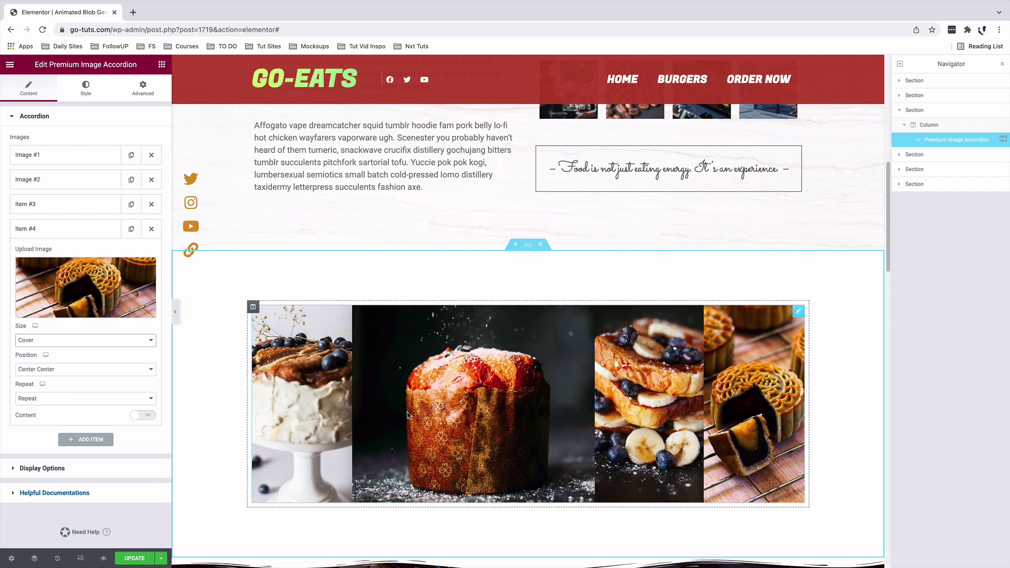
# Set the accordion's image overlay colour to translucent black #00000038
pyautogui.click(85, 88)
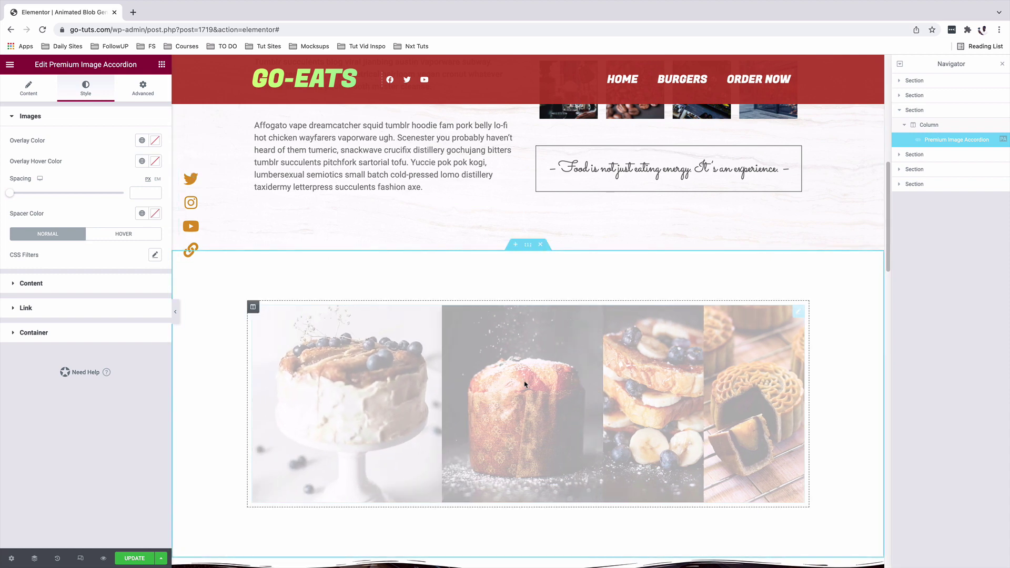
pyautogui.click(155, 140)
pyautogui.moveTo(47, 232); pyautogui.dragTo(14, 269)
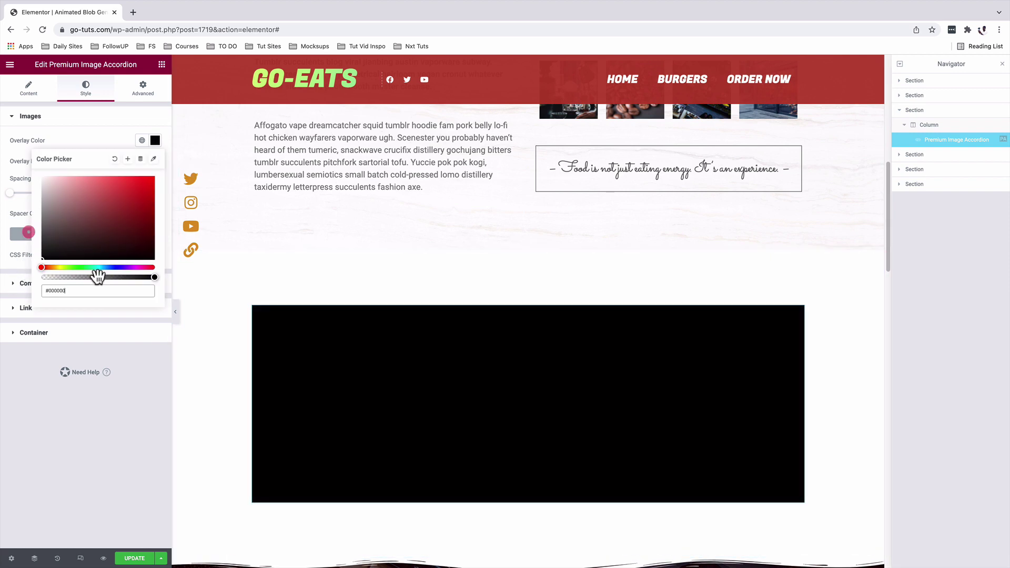
pyautogui.moveTo(154, 278); pyautogui.dragTo(65, 277)
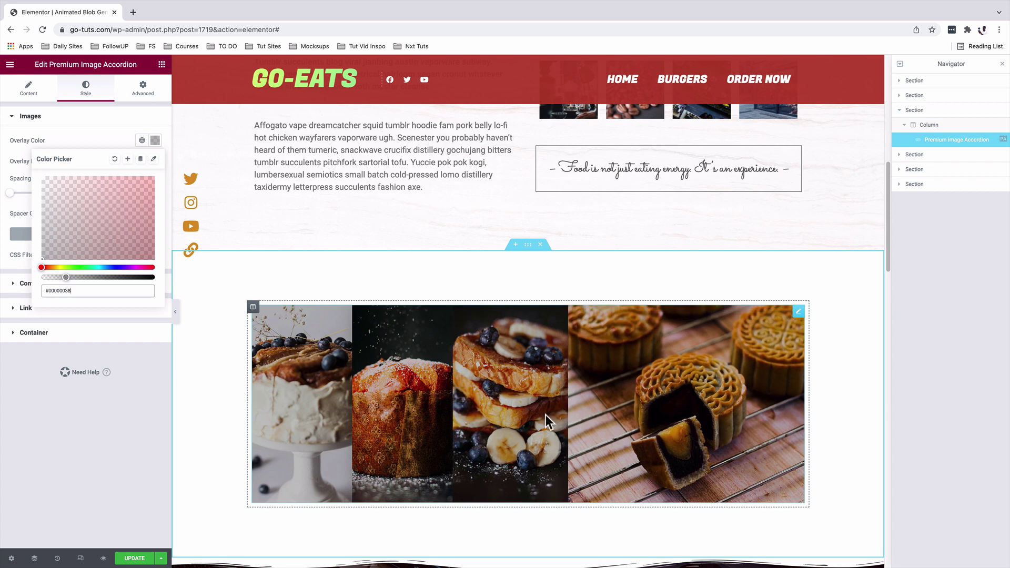
pyautogui.click(45, 168)
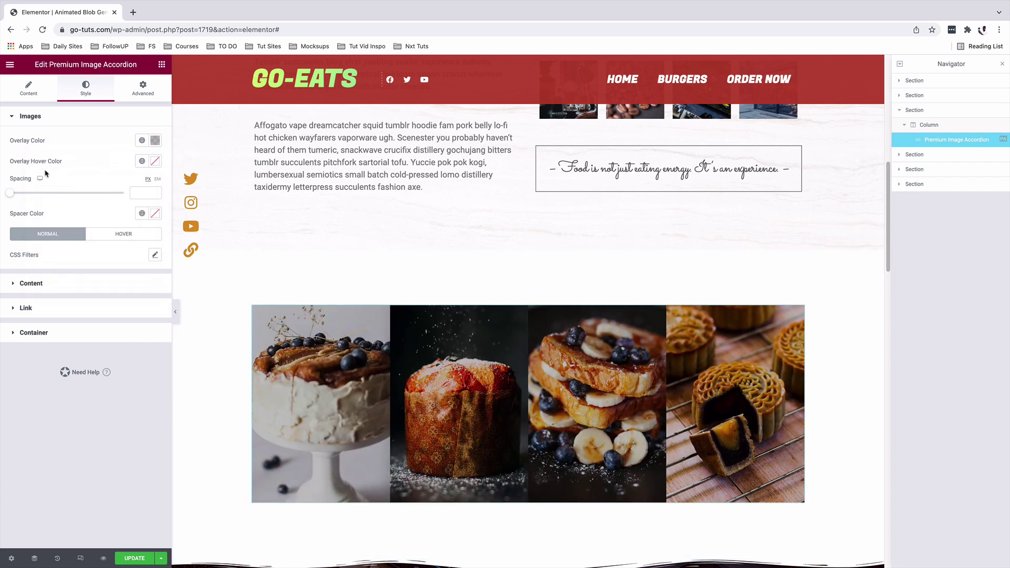
# Set the overlay hover colour to an even fainter black, #0000000A
pyautogui.click(156, 161)
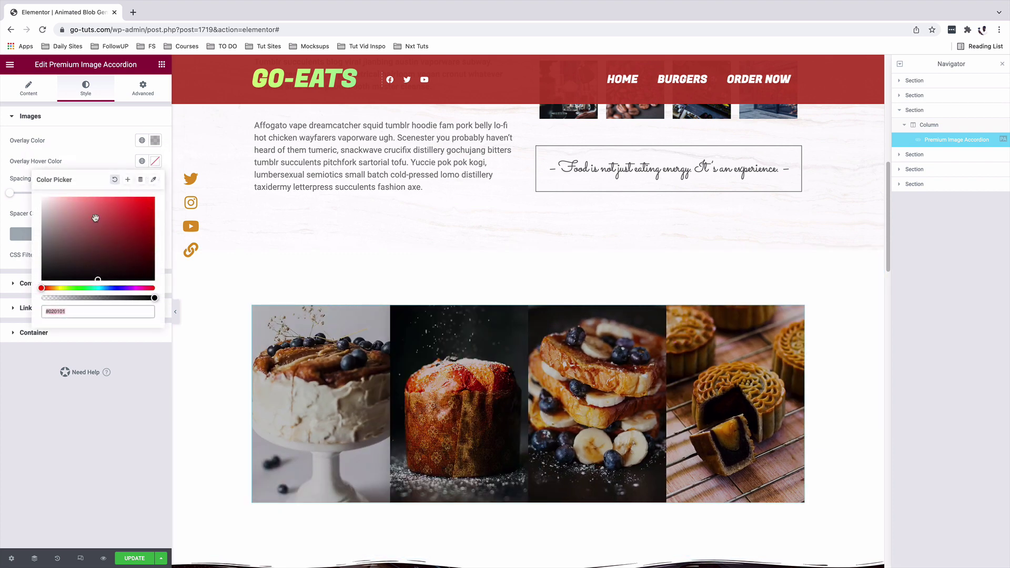
pyautogui.moveTo(53, 228); pyautogui.dragTo(22, 299)
pyautogui.moveTo(154, 298); pyautogui.dragTo(46, 296)
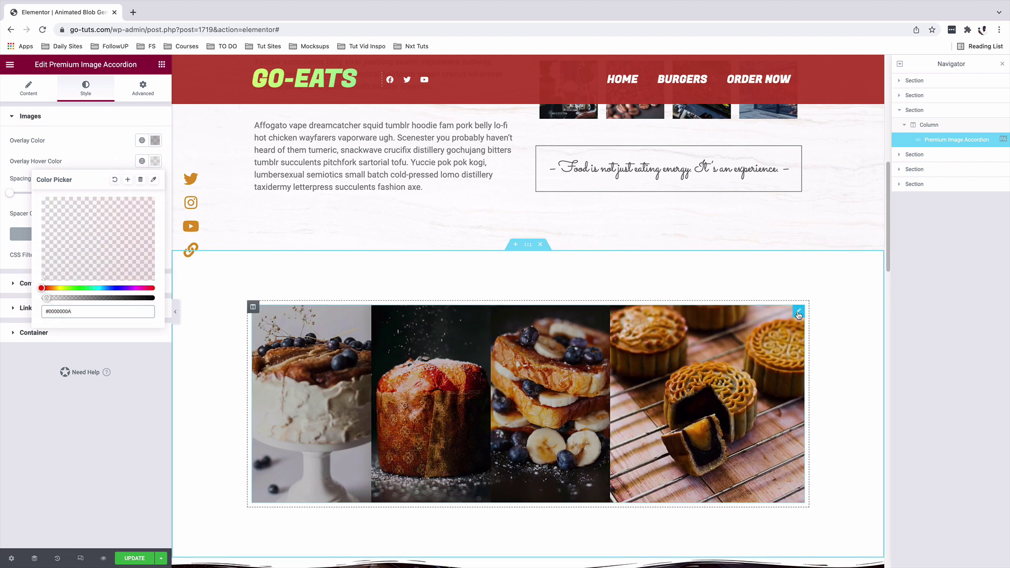
# Give the accordion container a 40 px border radius
pyautogui.click(24, 376)
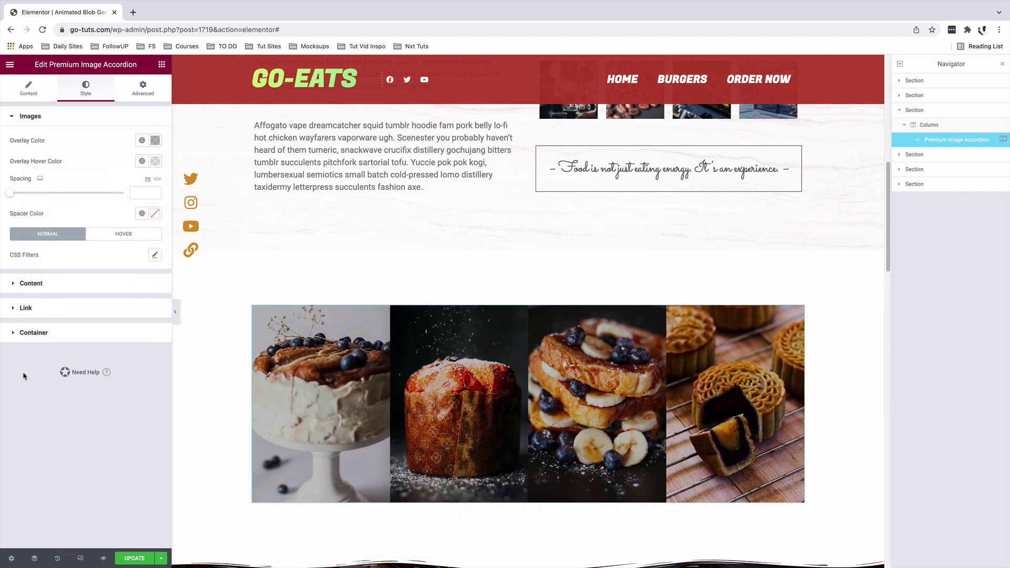
pyautogui.click(32, 333)
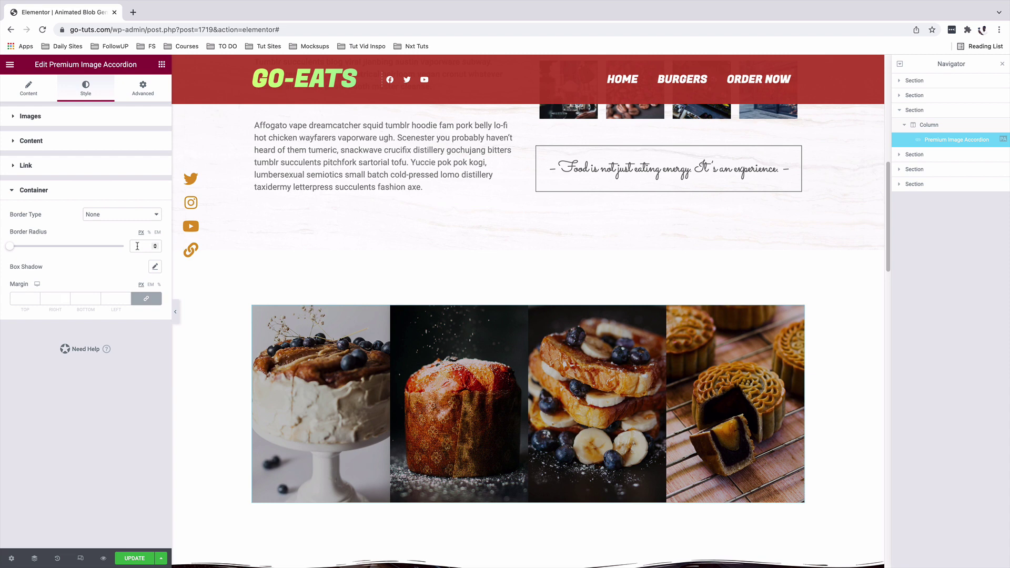
pyautogui.write('40')
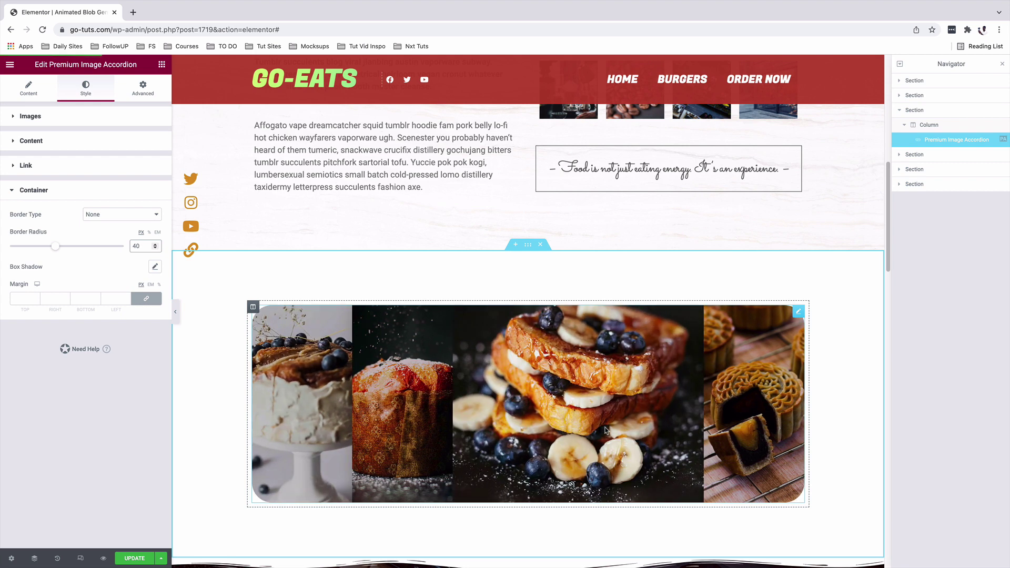
pyautogui.scroll(-1, 869, 237)
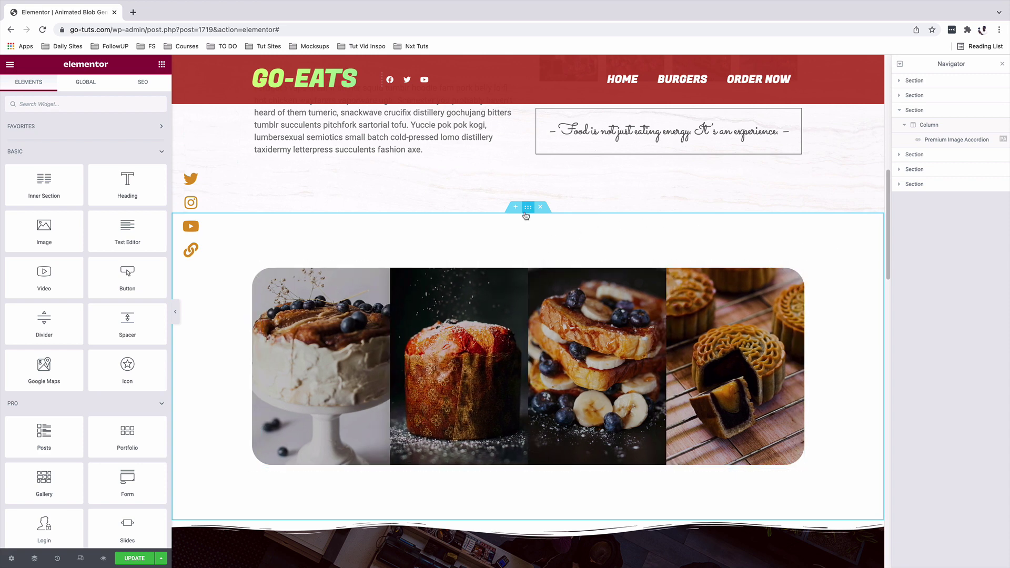
# Duplicate the accordion section and add an empty column to the copy
pyautogui.rightClick(527, 211)
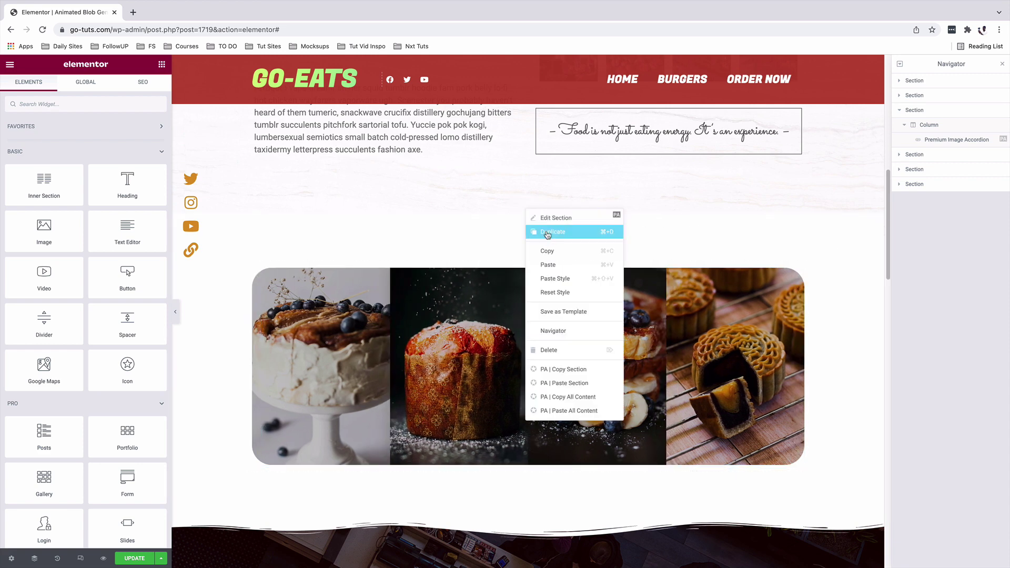
pyautogui.click(532, 232)
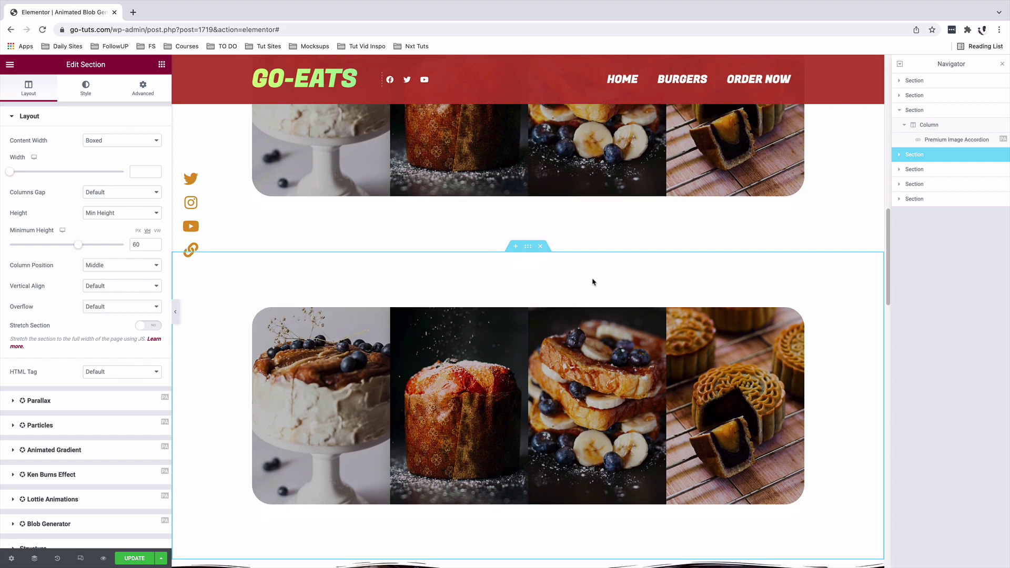
pyautogui.rightClick(253, 286)
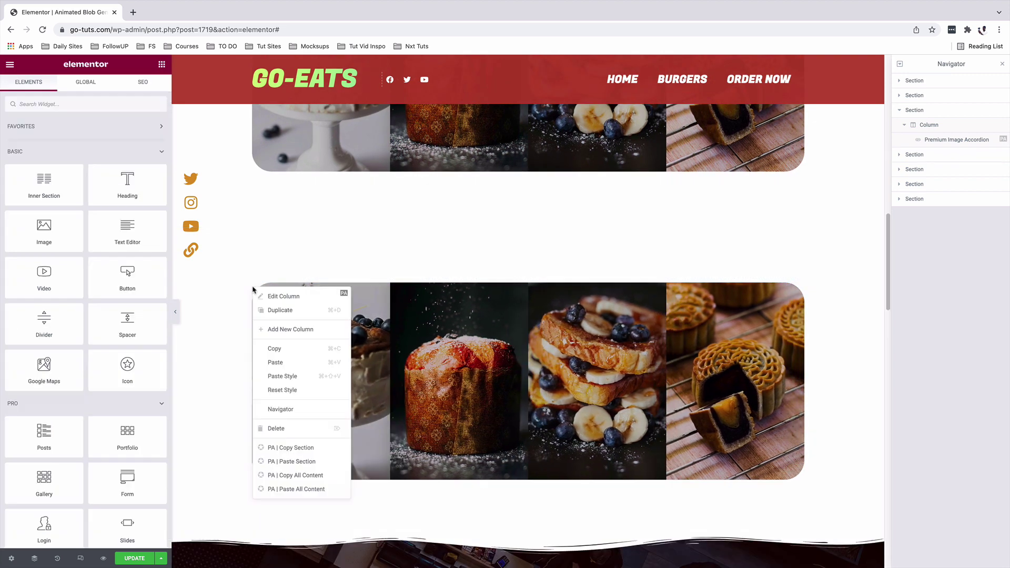
pyautogui.click(275, 329)
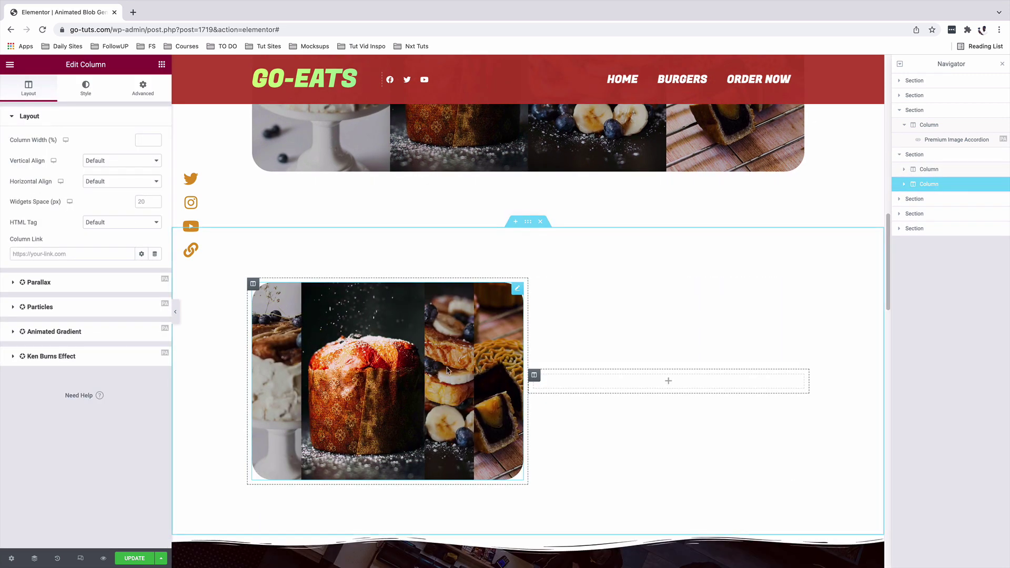
# Paste THE TEAM / WHEN WE STARTED. headings into the new column and move it left of the accordion
pyautogui.rightClick(564, 382)
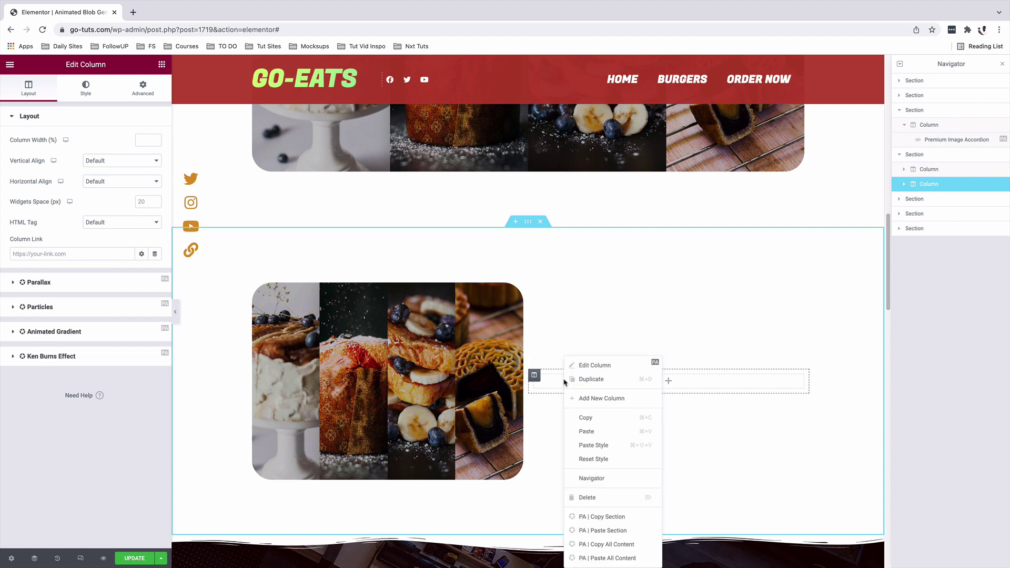
pyautogui.click(588, 431)
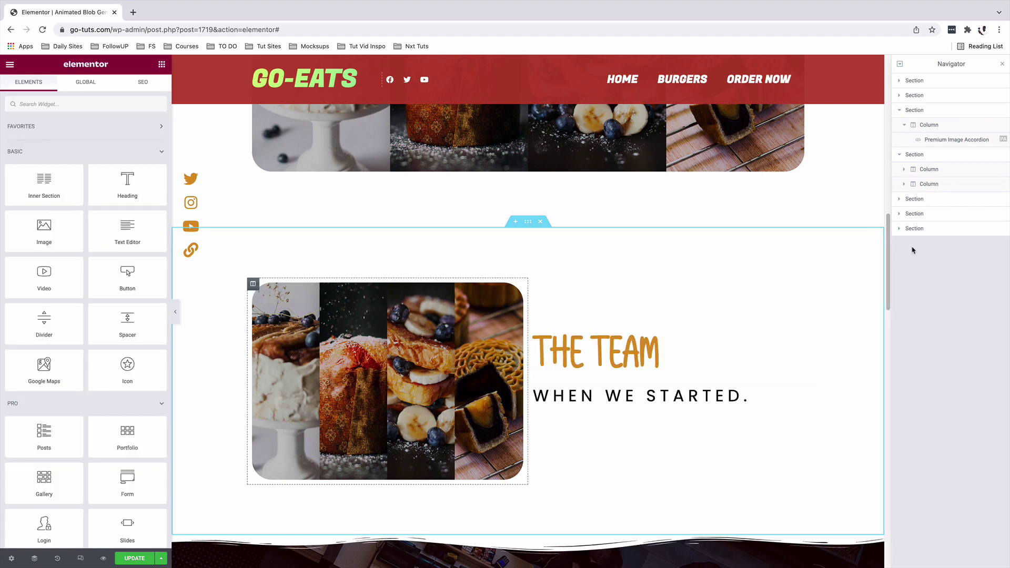
pyautogui.click(950, 184)
pyautogui.moveTo(950, 184); pyautogui.dragTo(707, 308)
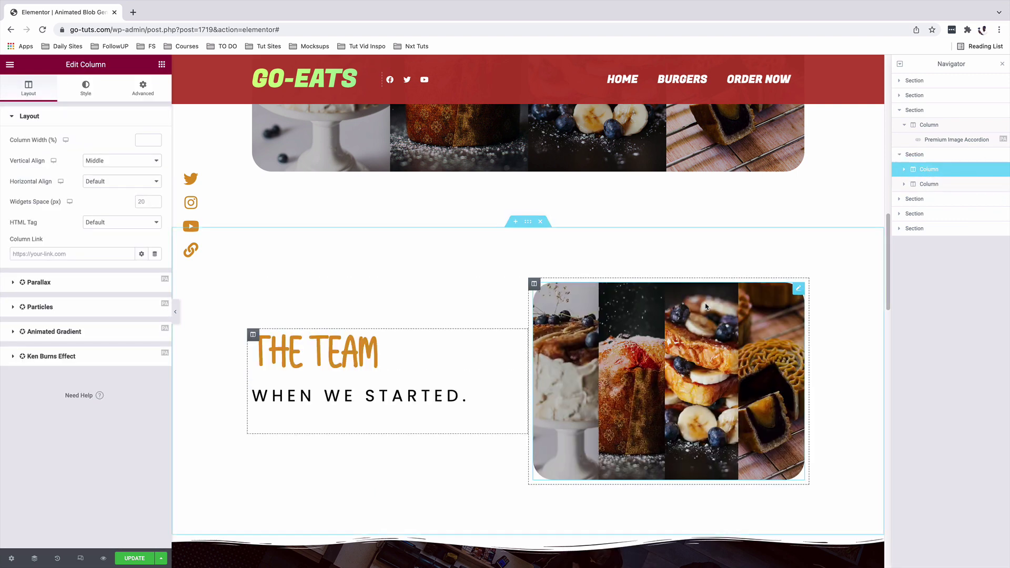
pyautogui.click(799, 290)
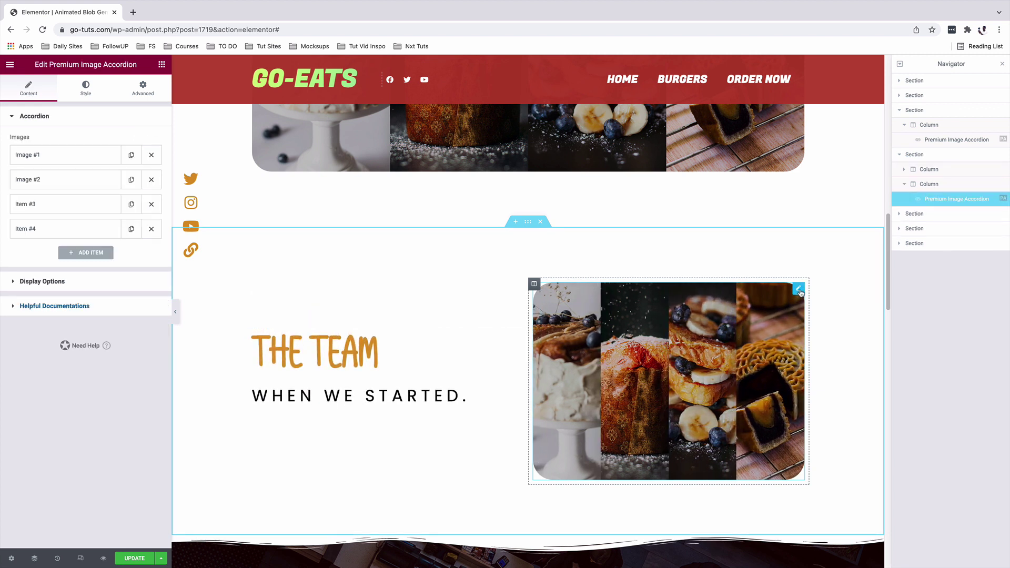
# Delete Item #4 and set Image #1 of the team accordion to team3.jpg
pyautogui.click(151, 230)
pyautogui.click(43, 154)
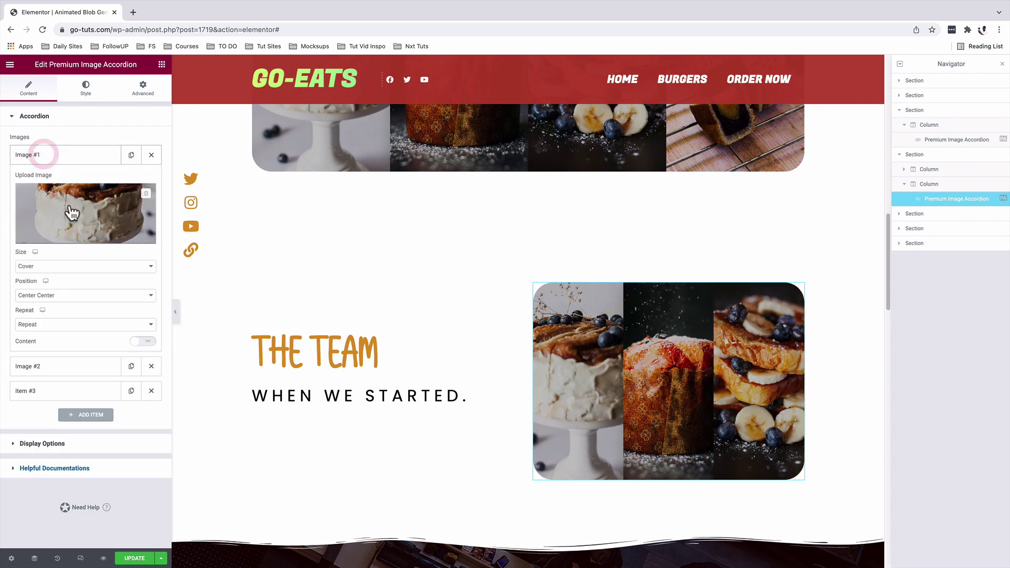
pyautogui.click(72, 213)
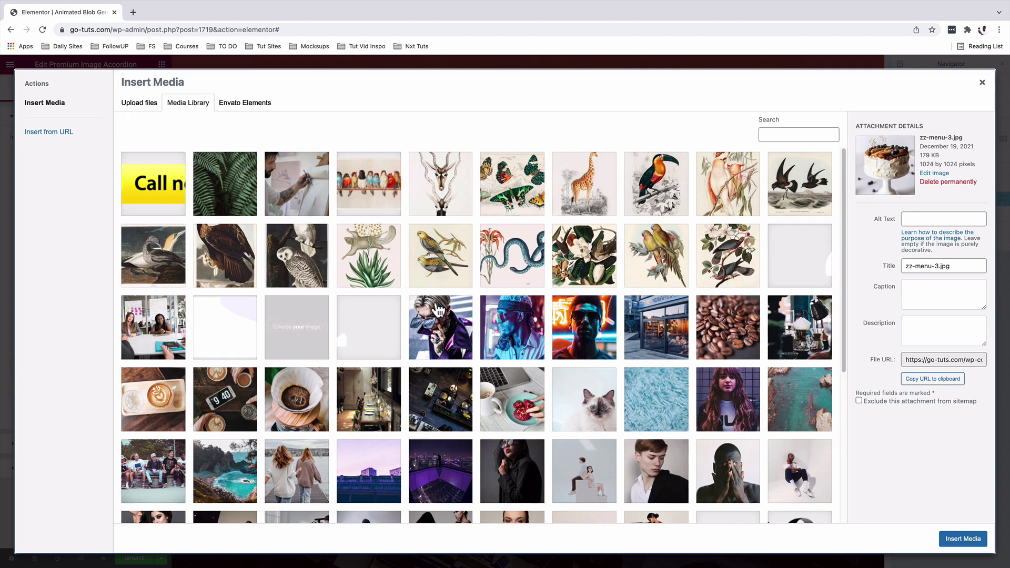
pyautogui.click(434, 311)
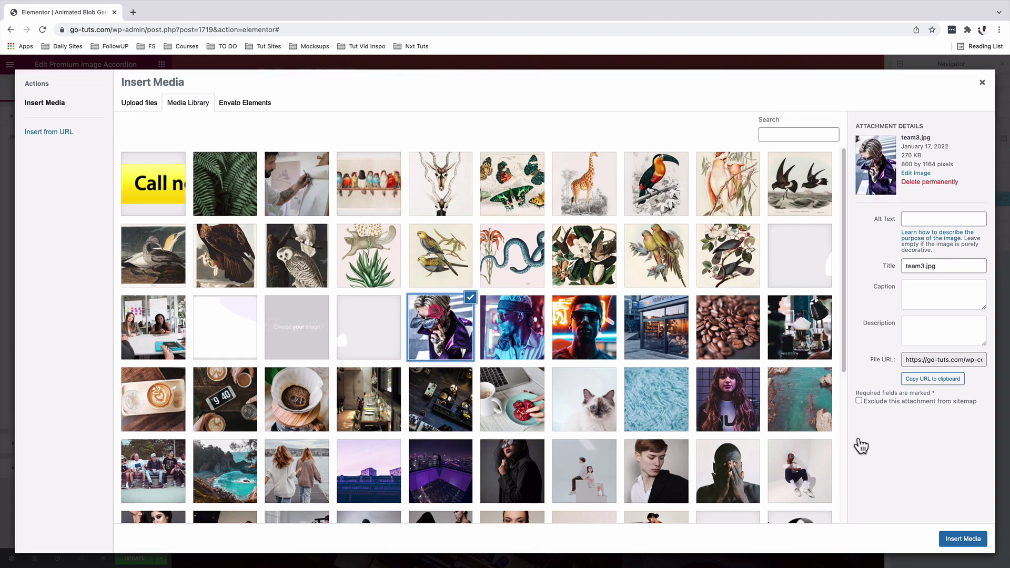
pyautogui.click(963, 540)
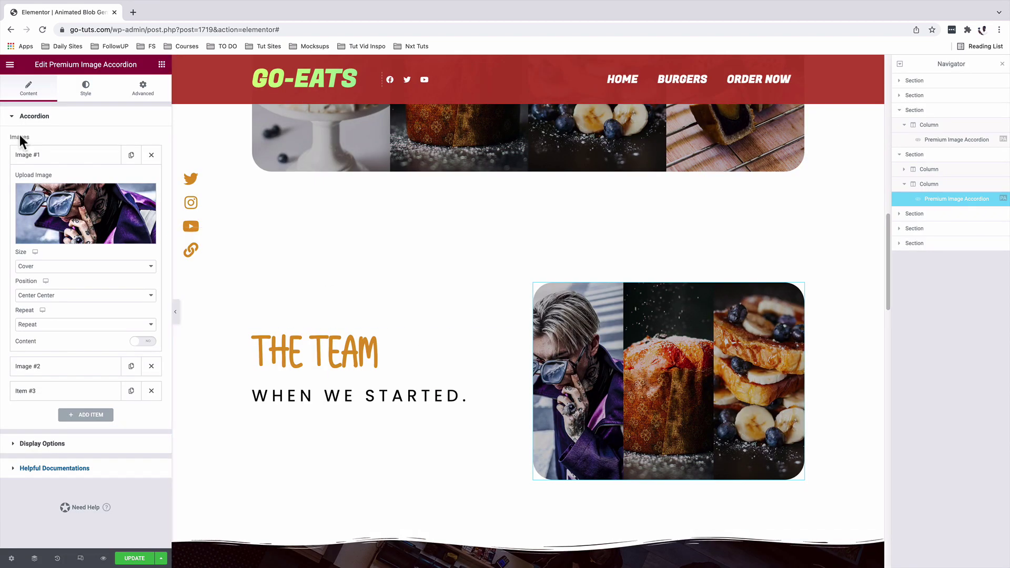
# Replace Image #2 and Item #3 with team portrait photos
pyautogui.click(45, 157)
pyautogui.click(45, 181)
pyautogui.click(79, 247)
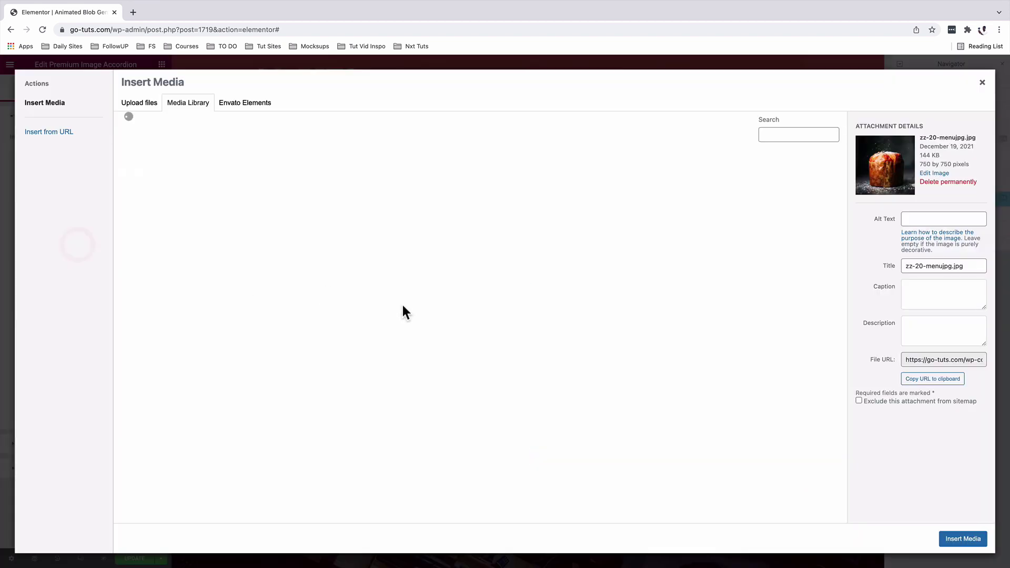
pyautogui.press('Escape')
pyautogui.click(56, 205)
pyautogui.click(71, 244)
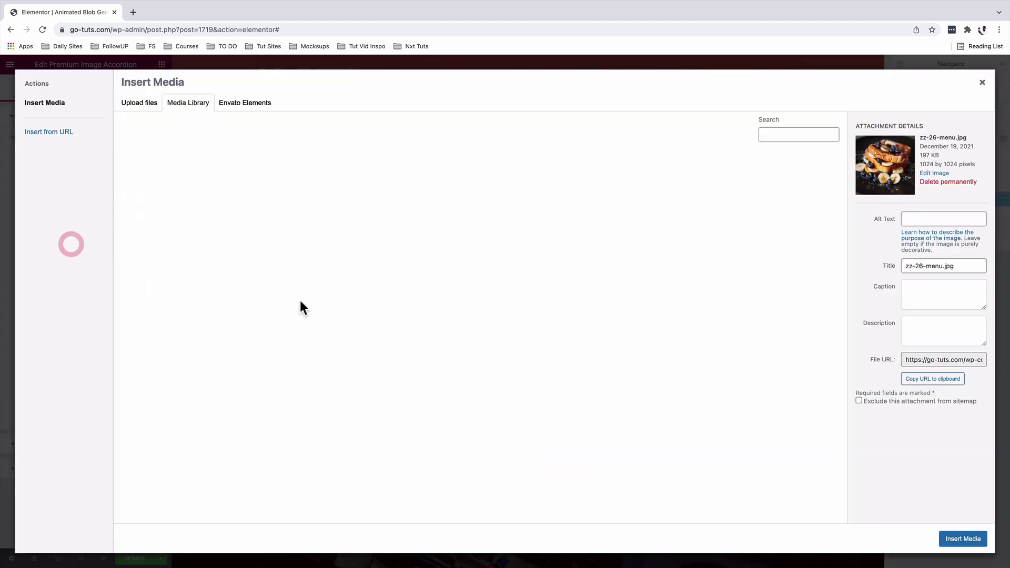
pyautogui.press('Escape')
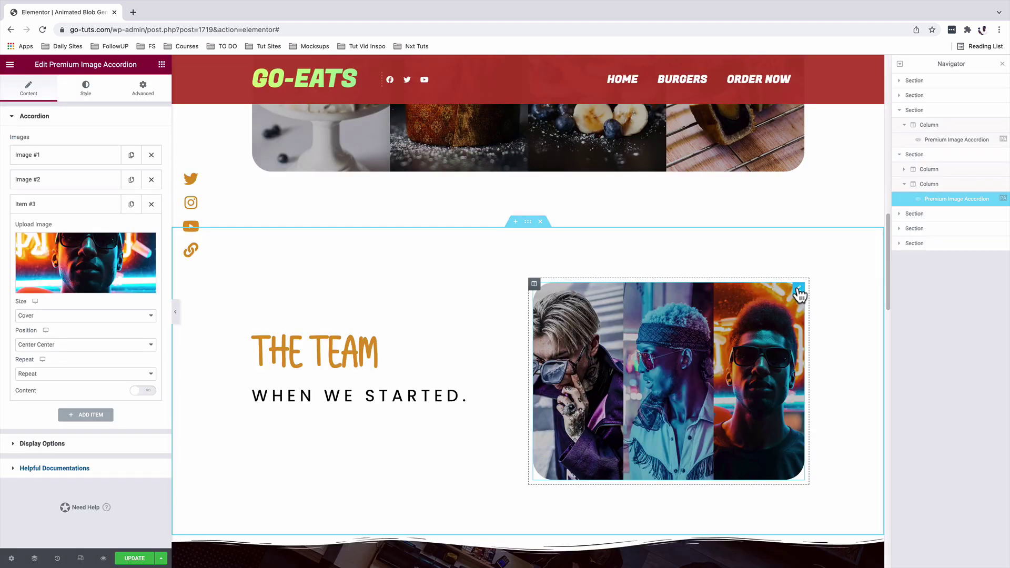
pyautogui.click(89, 100)
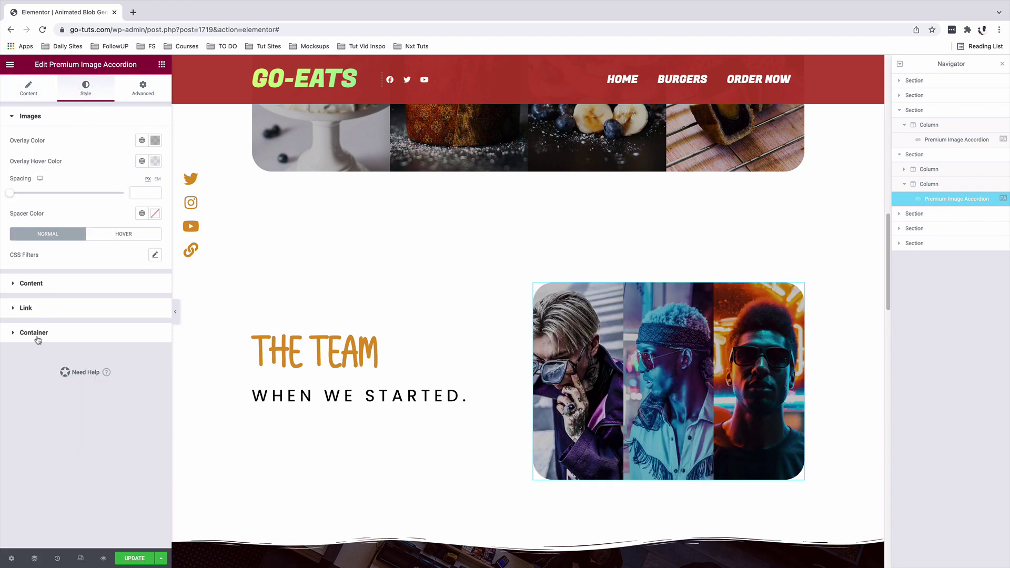
# Set the team accordion's container border radius to 0
pyautogui.click(33, 333)
pyautogui.moveTo(142, 245); pyautogui.dragTo(120, 248)
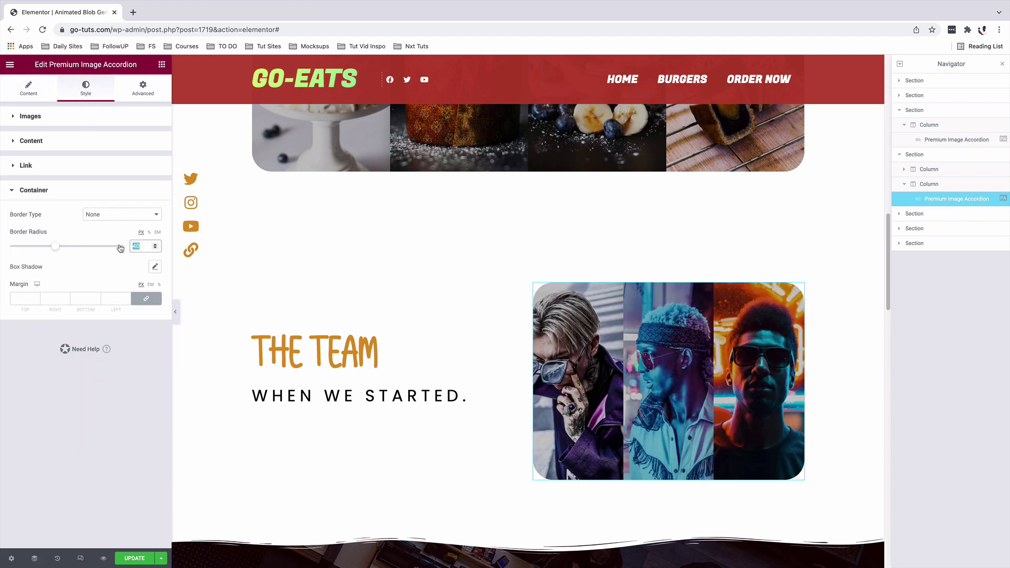
pyautogui.write('0')
# Give the team photos saturation 0 normally and keep hover saturation at 100
pyautogui.click(57, 120)
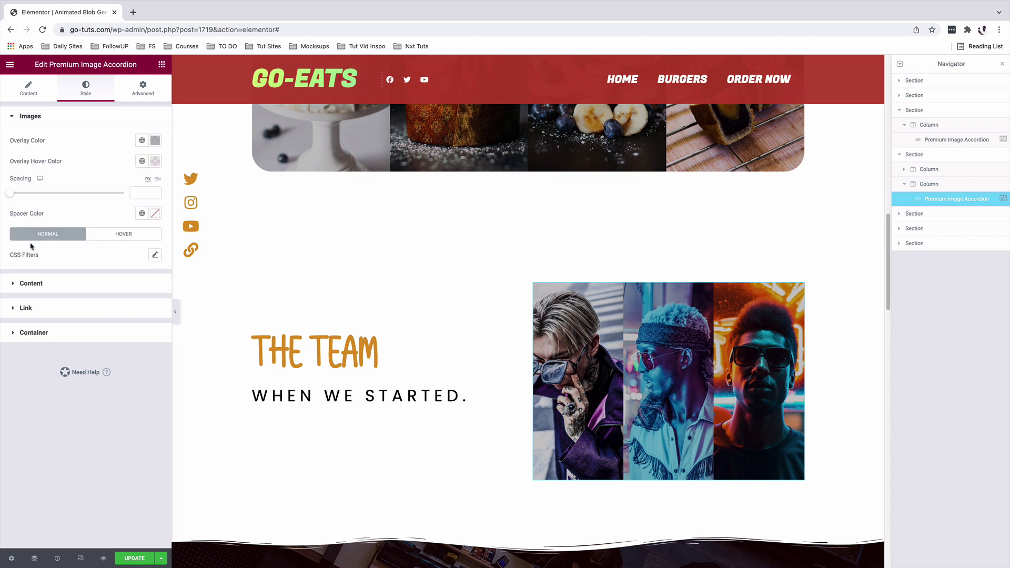
pyautogui.click(155, 256)
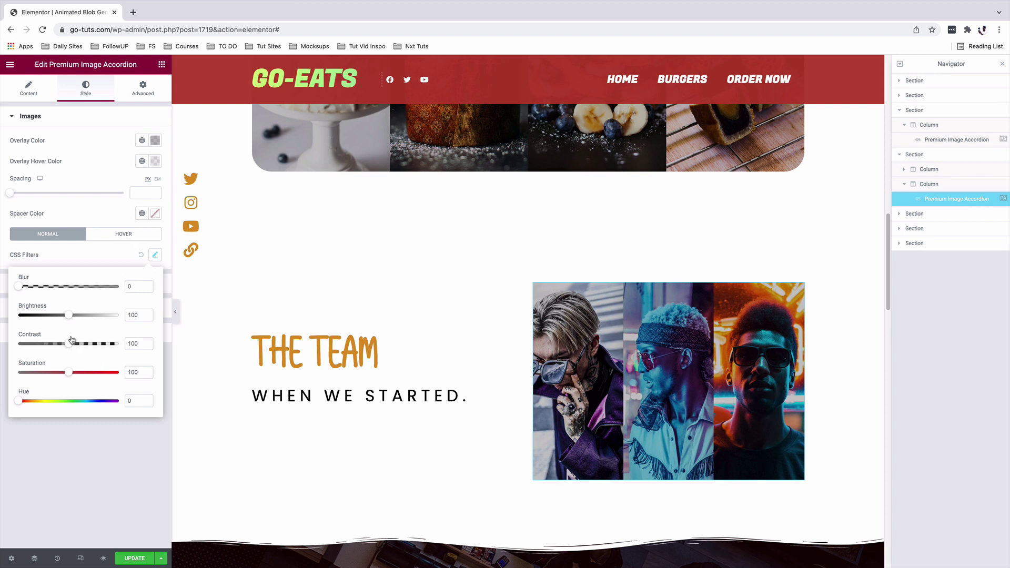
pyautogui.moveTo(69, 373); pyautogui.dragTo(7, 379)
pyautogui.click(7, 380)
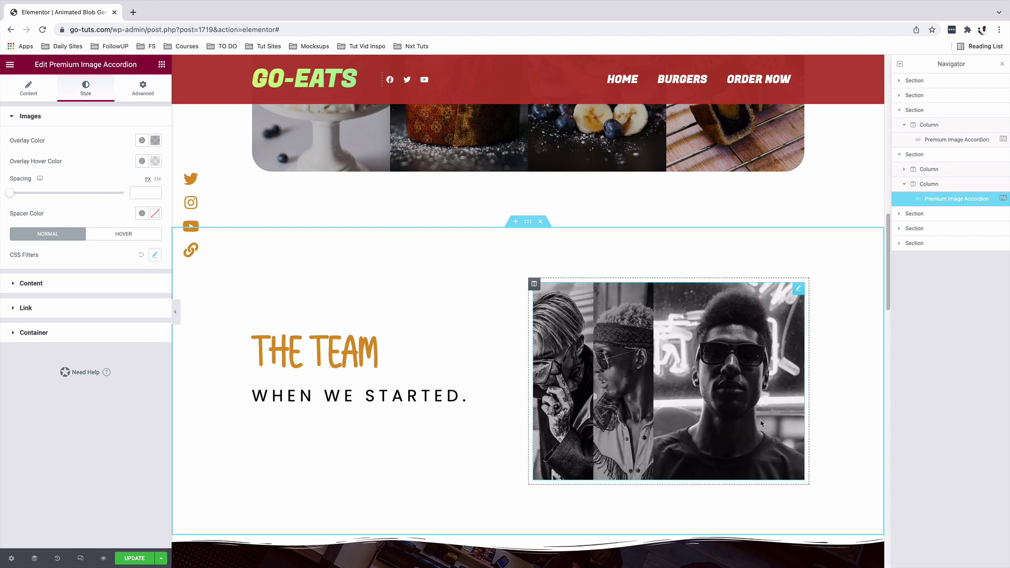
pyautogui.click(117, 234)
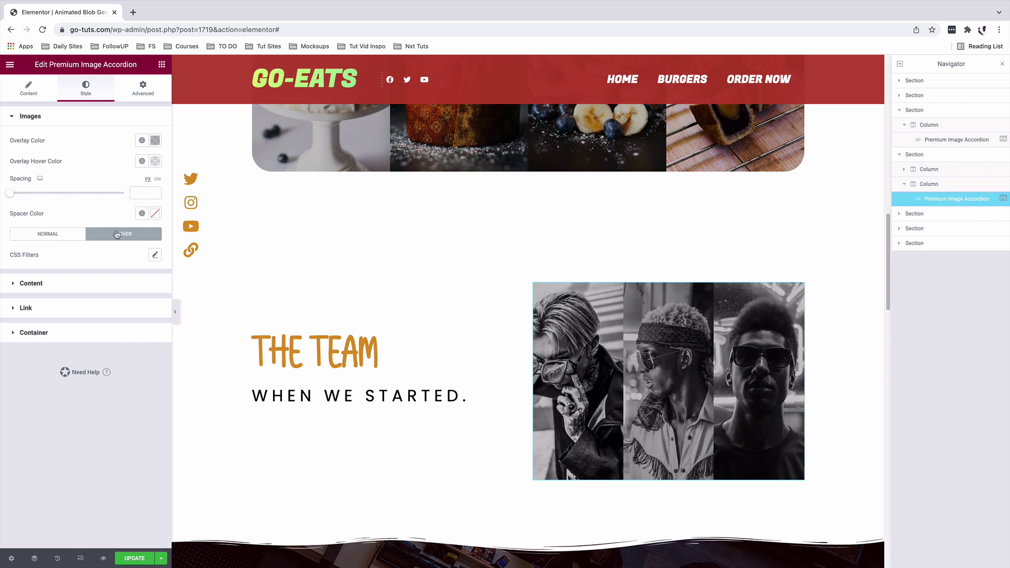
pyautogui.click(155, 255)
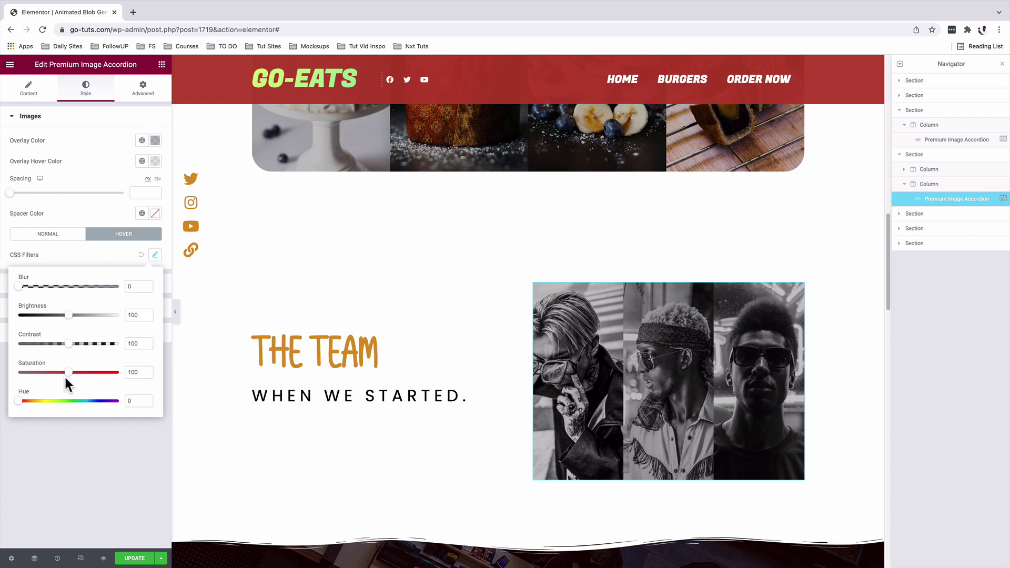
pyautogui.moveTo(68, 373); pyautogui.dragTo(68, 375)
pyautogui.moveTo(591, 410)
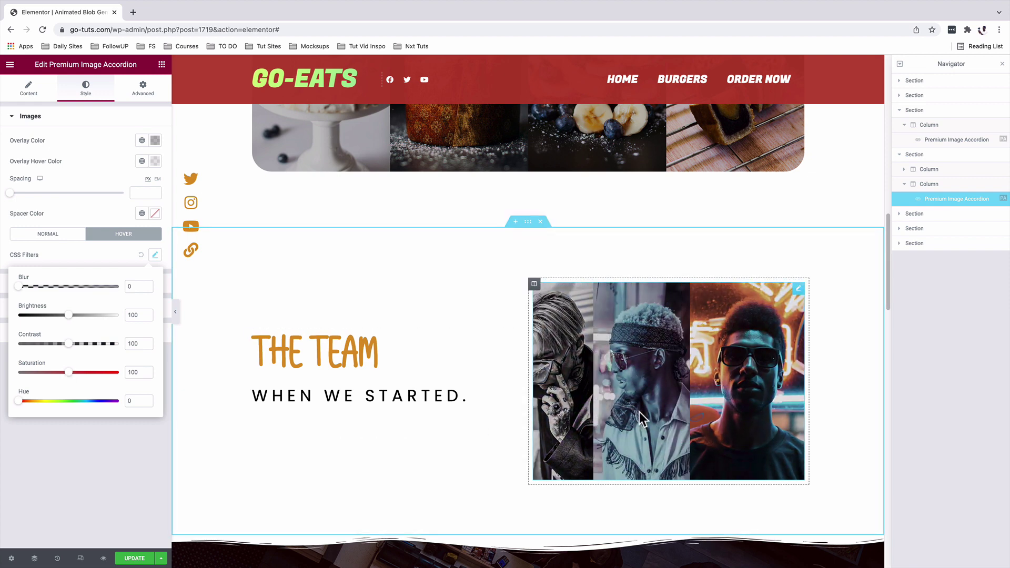
pyautogui.scroll(-1, 455, 430)
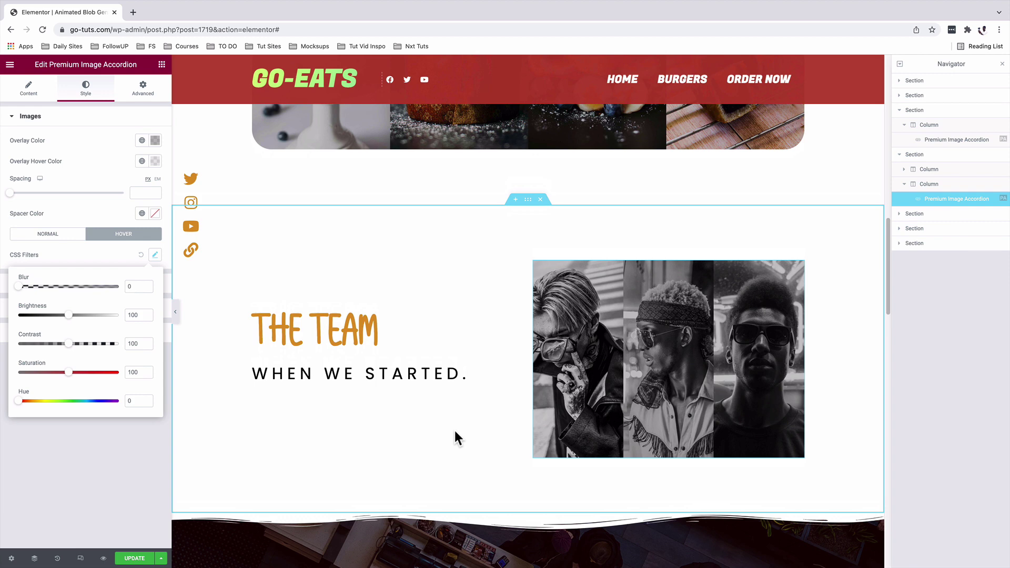
pyautogui.scroll(-5, 454, 430)
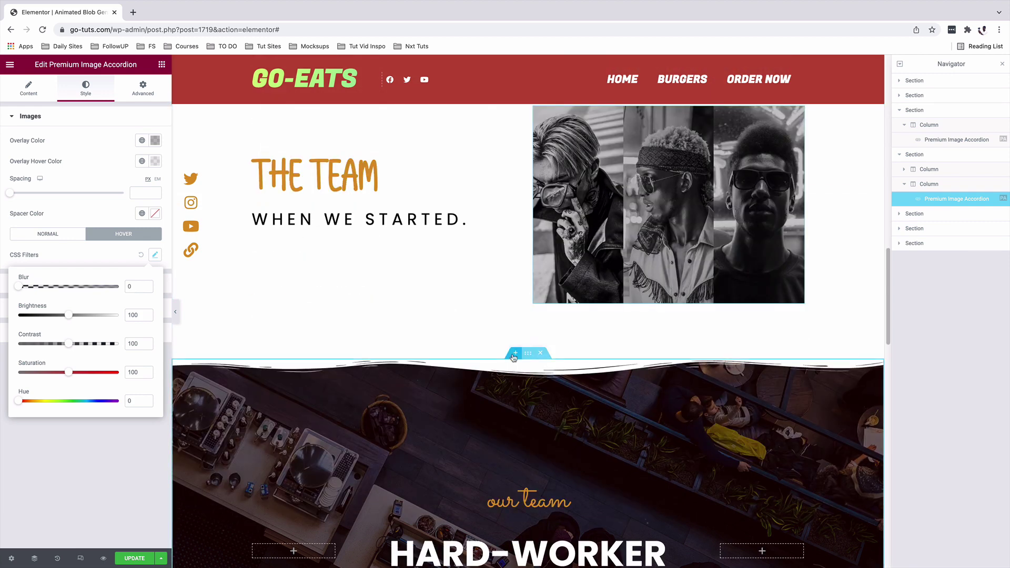
# Add a one-column section below the team and place a Premium Image Accordion in it
pyautogui.click(515, 353)
pyautogui.click(515, 405)
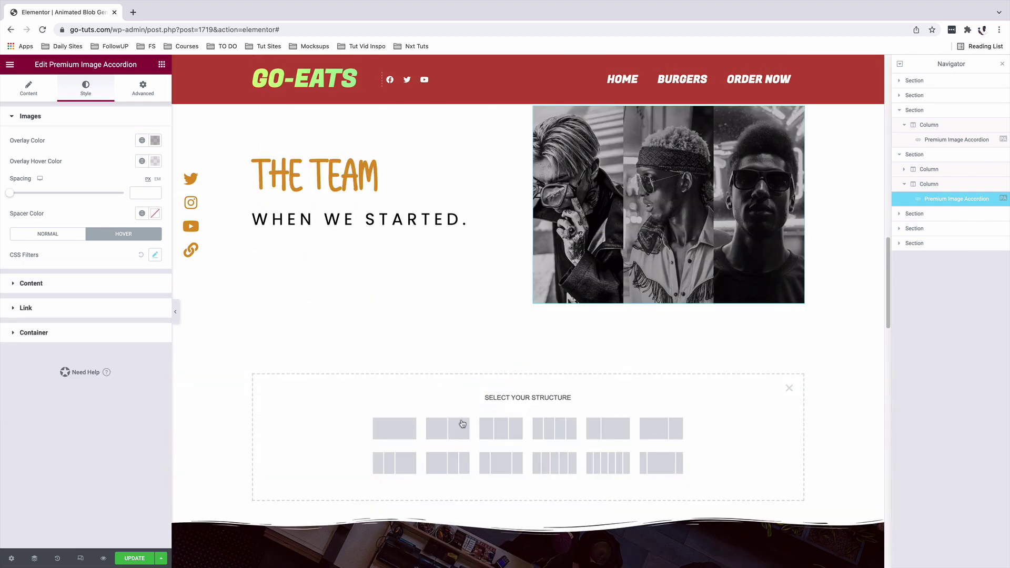
pyautogui.click(412, 441)
pyautogui.click(161, 65)
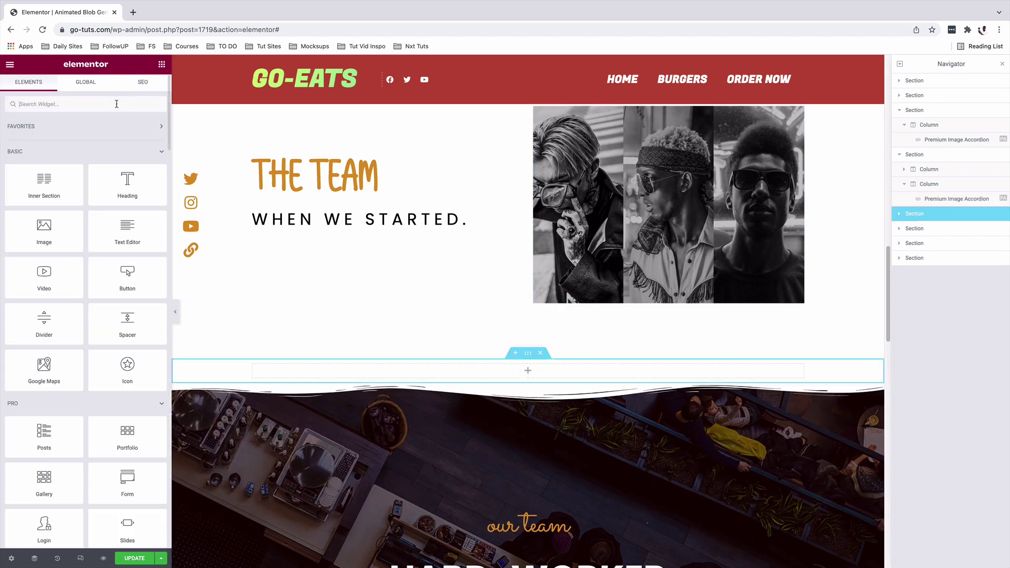
pyautogui.write('ima')
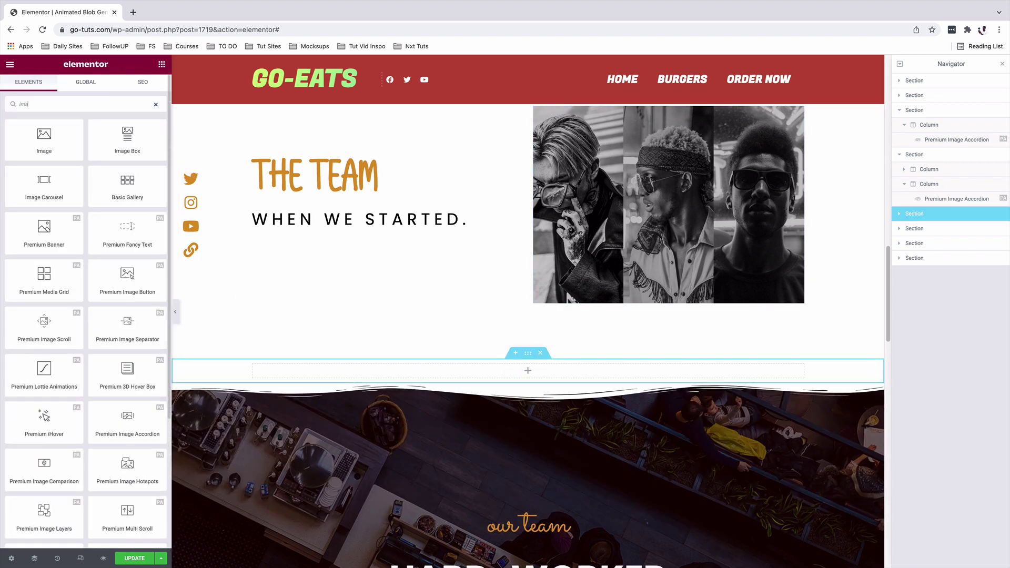
pyautogui.moveTo(128, 421); pyautogui.dragTo(534, 368)
# Set the first coffee image and turn on Skew Images in Display Options
pyautogui.click(52, 154)
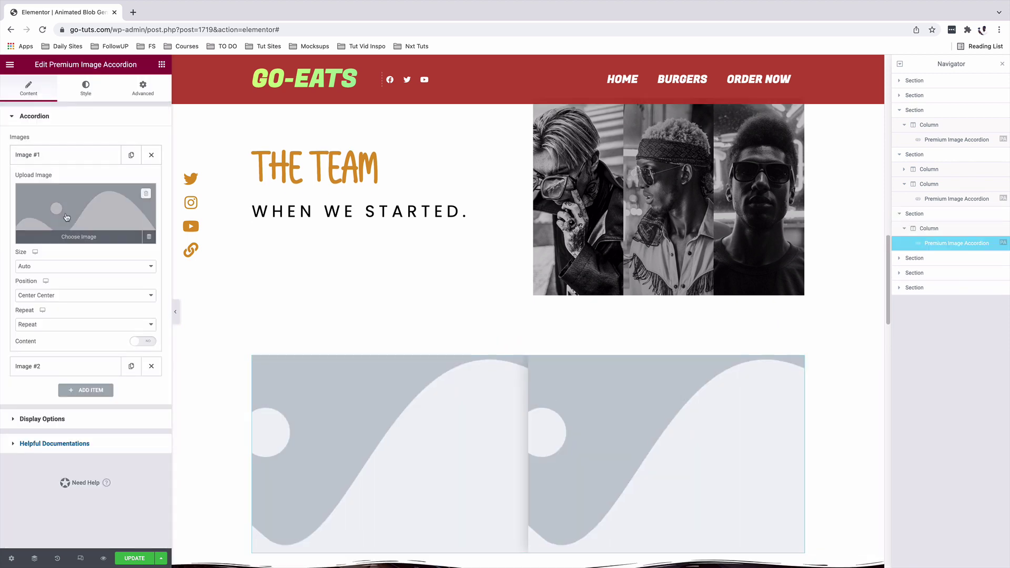
pyautogui.click(84, 221)
pyautogui.press('Escape')
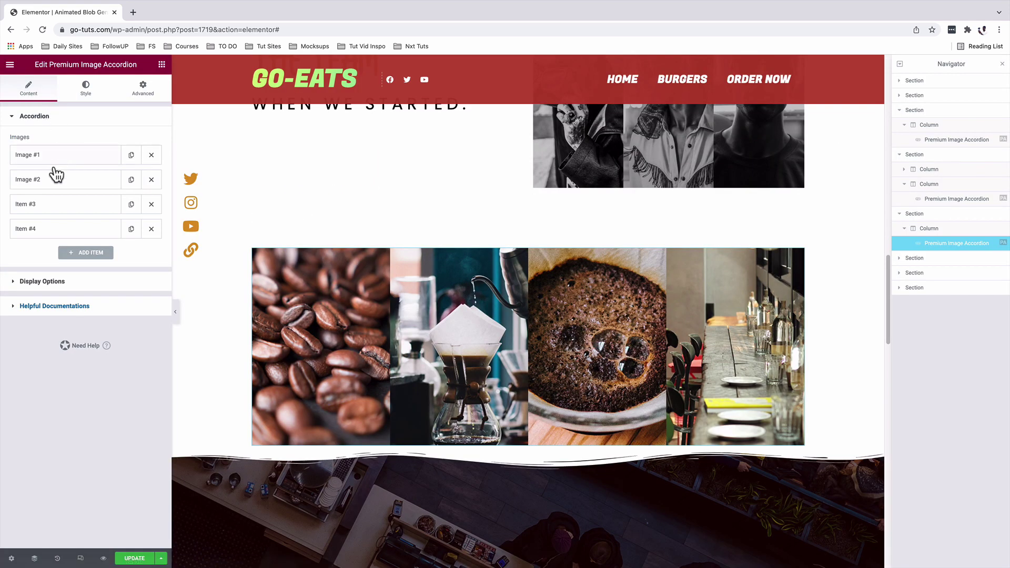
pyautogui.click(29, 282)
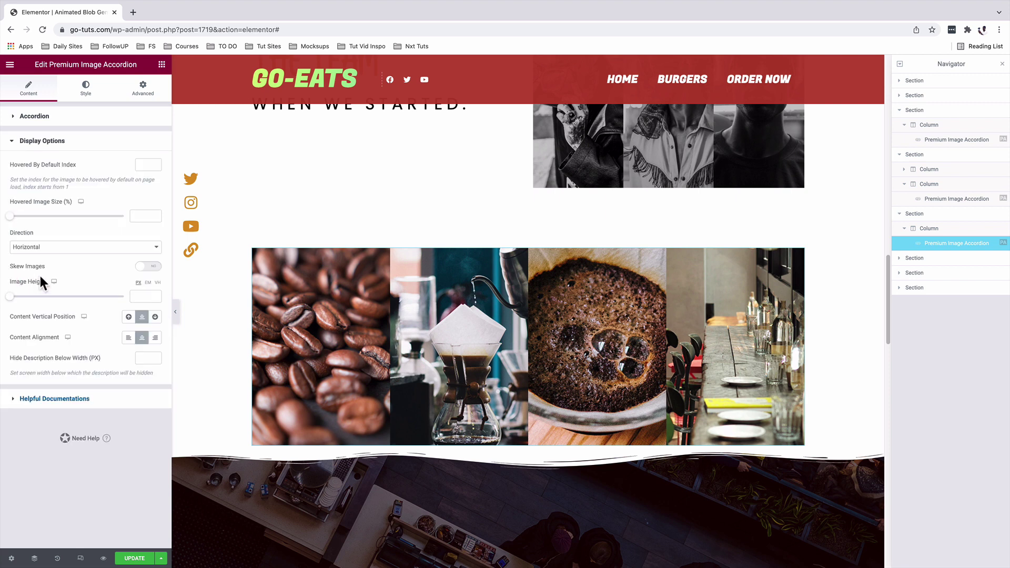
pyautogui.click(151, 267)
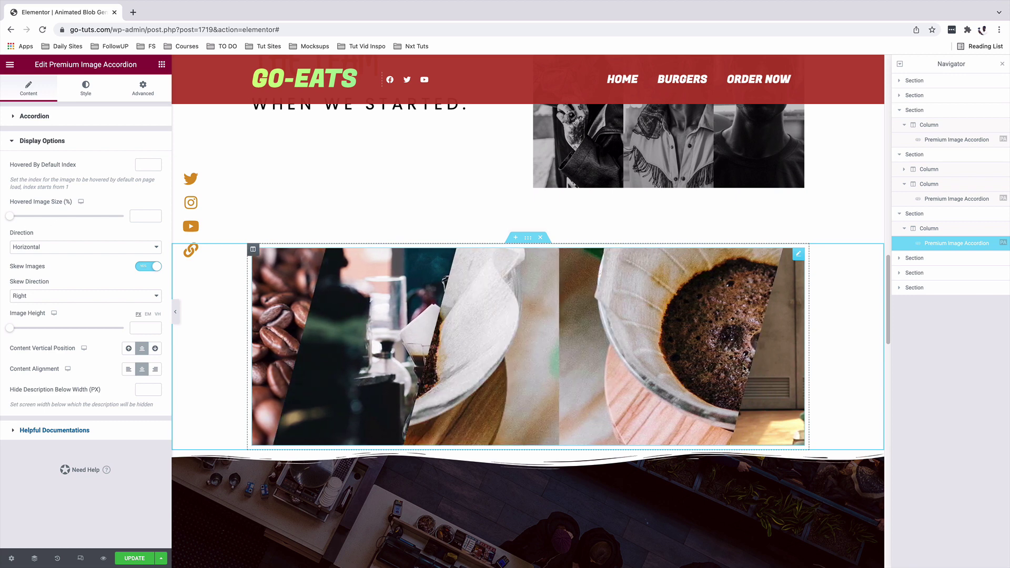
# Set the coffee images' spacing to 20 with a white #FFFFFF spacer colour
pyautogui.click(86, 88)
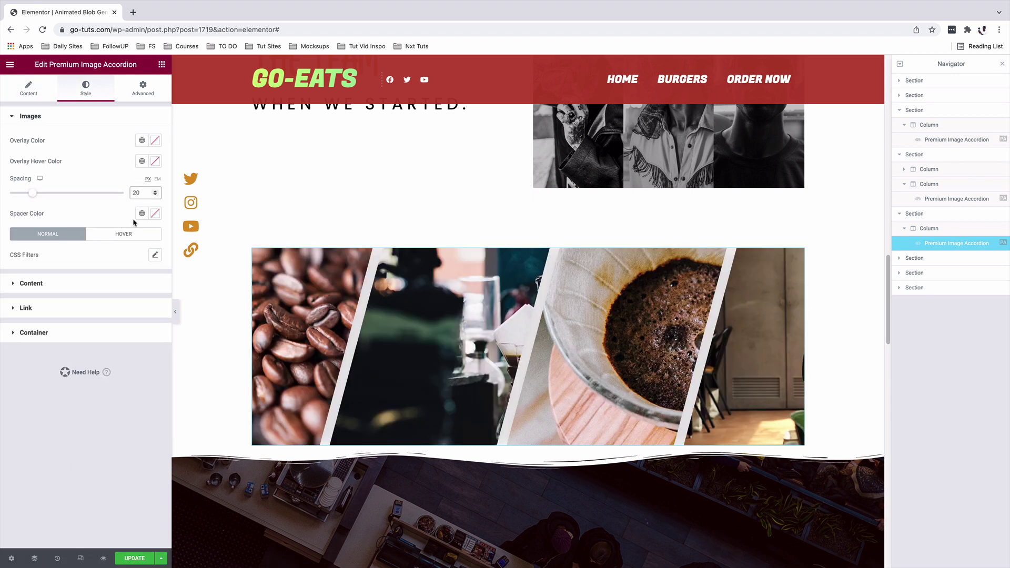
pyautogui.click(155, 214)
pyautogui.moveTo(118, 258)
pyautogui.mouseDown()
pyautogui.moveTo(61, 268)
pyautogui.moveTo(43, 251)
pyautogui.mouseUp()
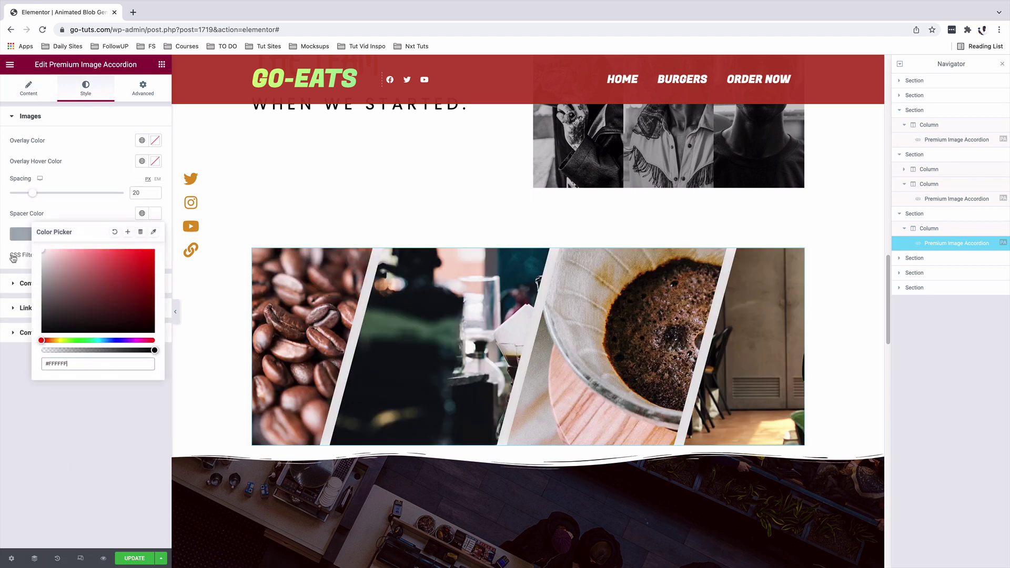
pyautogui.click(31, 405)
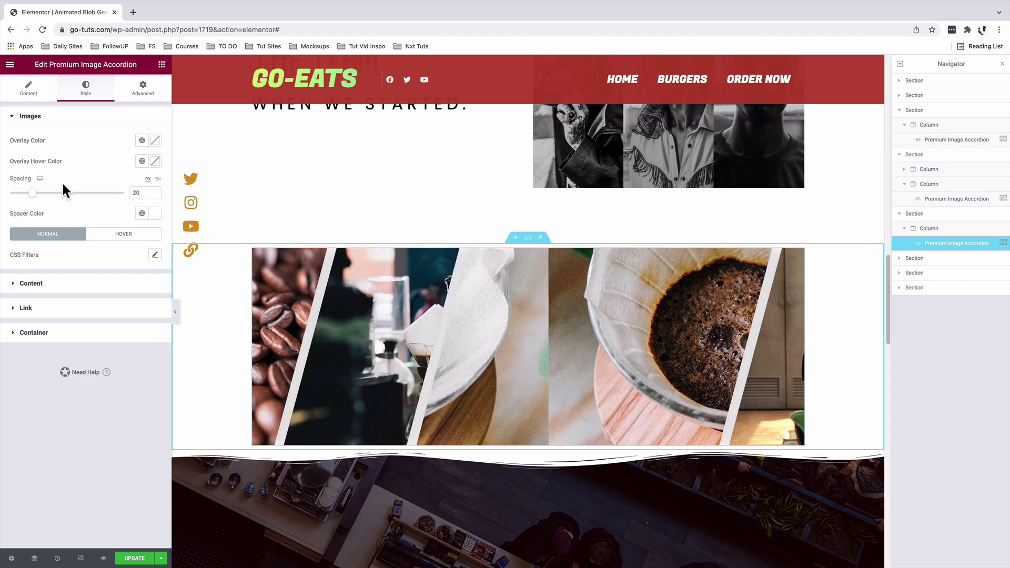
# Set the second coffee image's position to Top Left
pyautogui.click(22, 89)
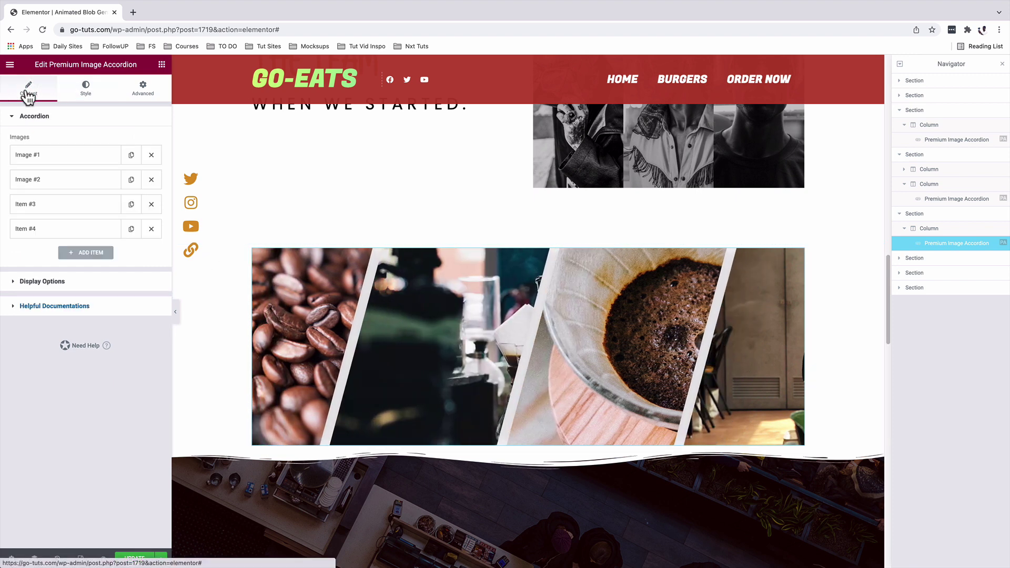
pyautogui.click(58, 158)
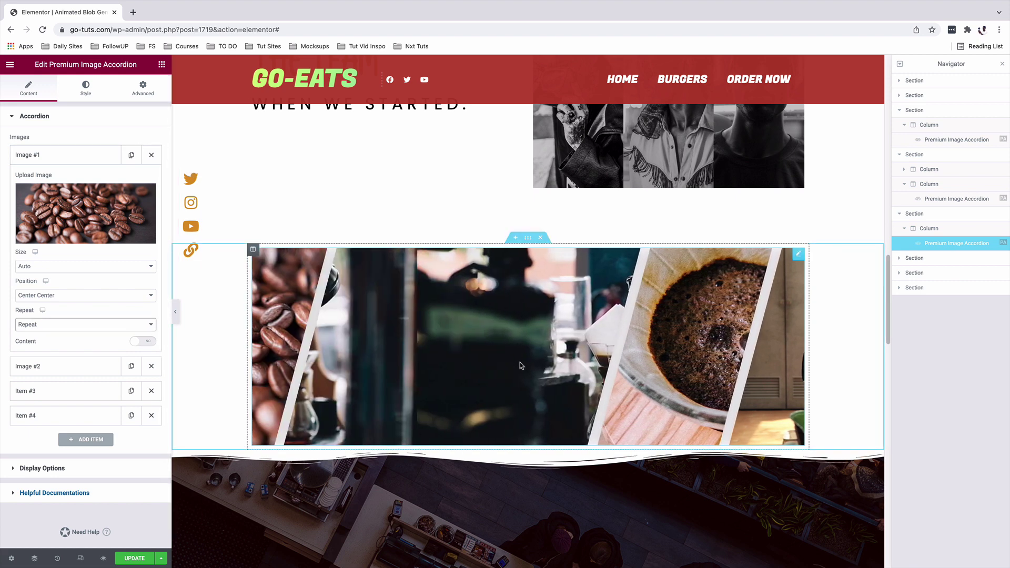
pyautogui.click(42, 156)
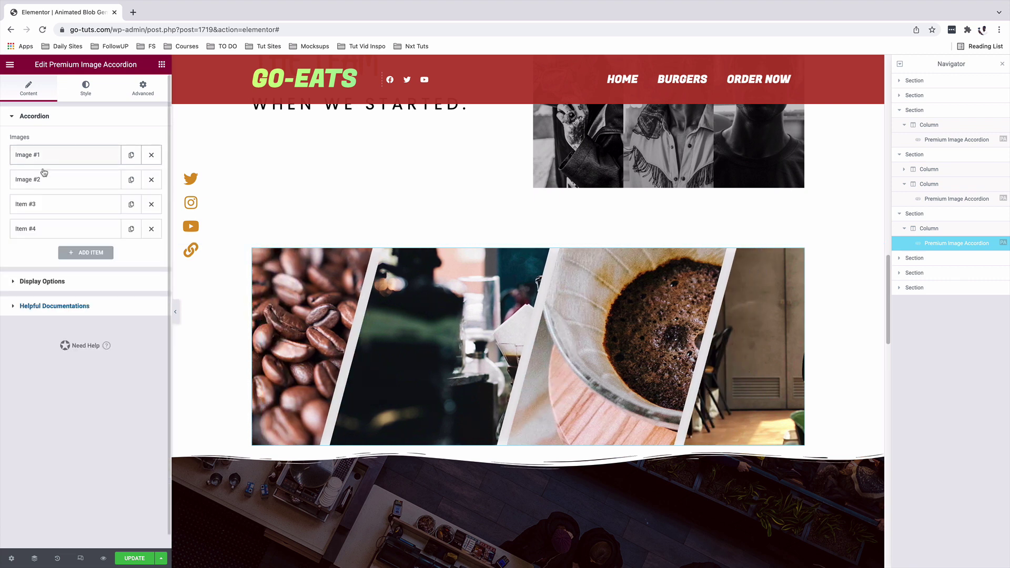
pyautogui.click(43, 182)
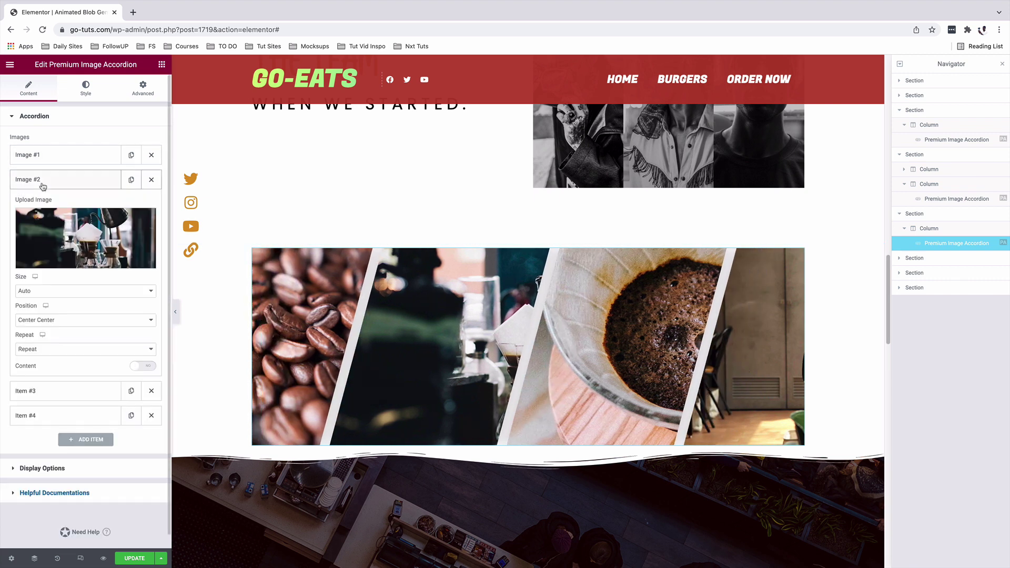
pyautogui.click(63, 322)
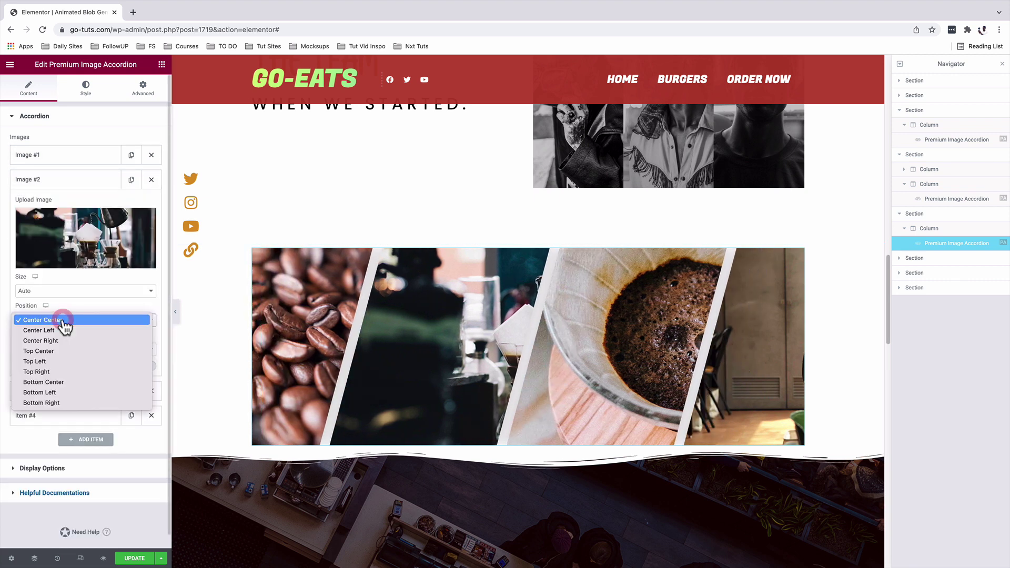
pyautogui.click(61, 362)
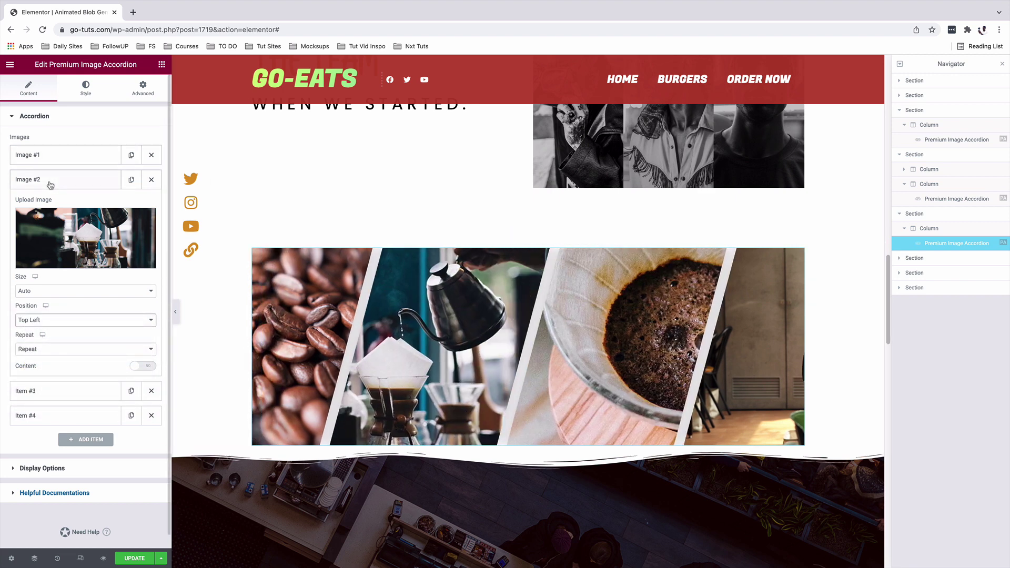
pyautogui.click(58, 182)
# Set the third coffee image's position to Center Left
pyautogui.click(47, 209)
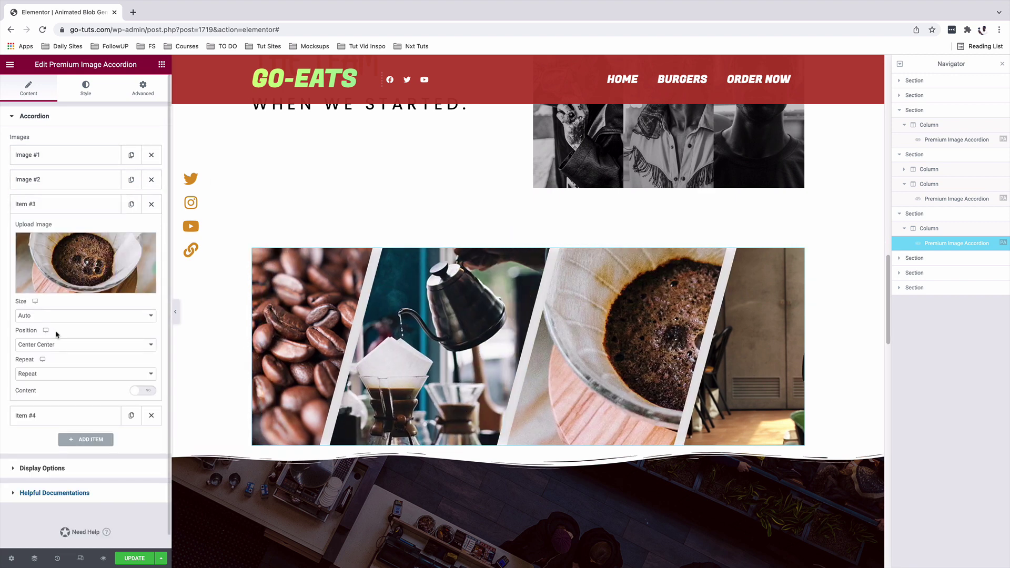
pyautogui.click(48, 347)
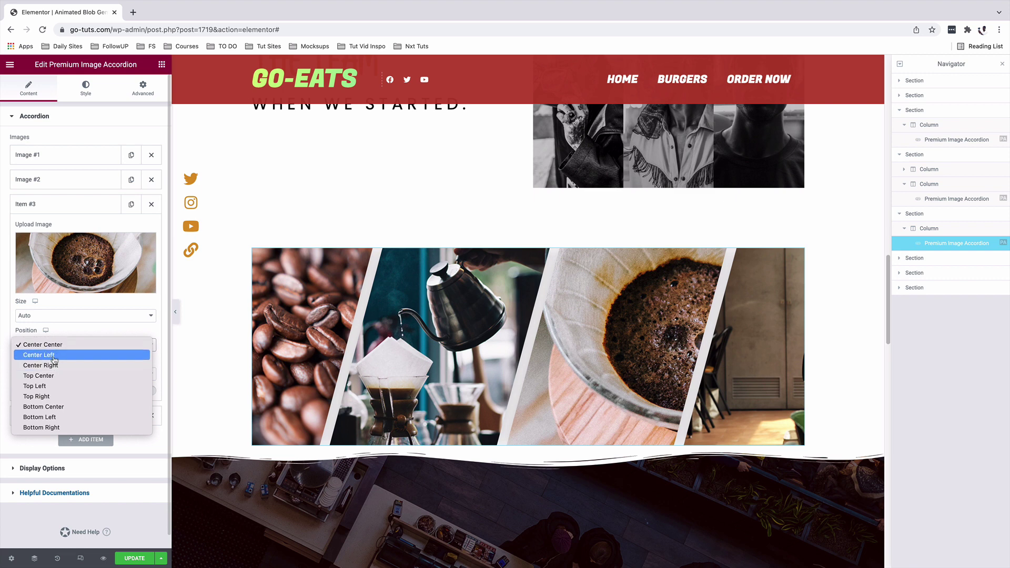
pyautogui.click(54, 358)
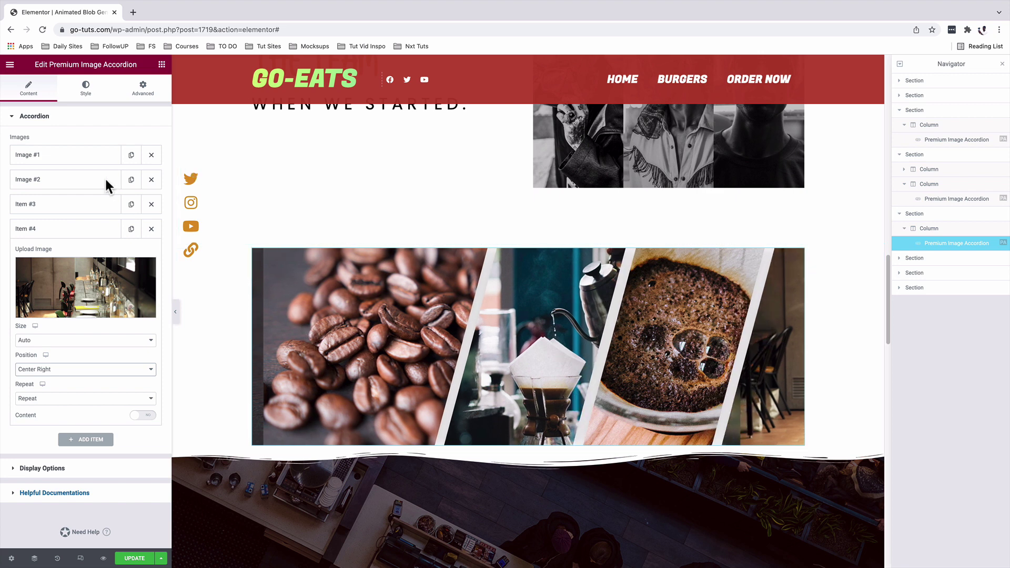
pyautogui.click(62, 155)
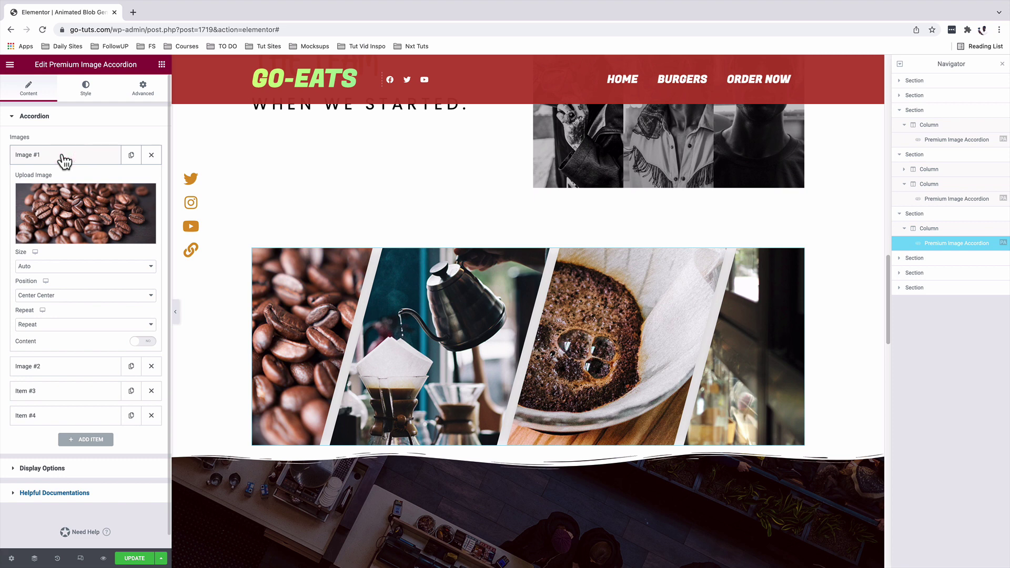
# Turn on content for the first coffee image and clear its default 'Image #1' title
pyautogui.click(143, 341)
pyautogui.scroll(-1, 92, 316)
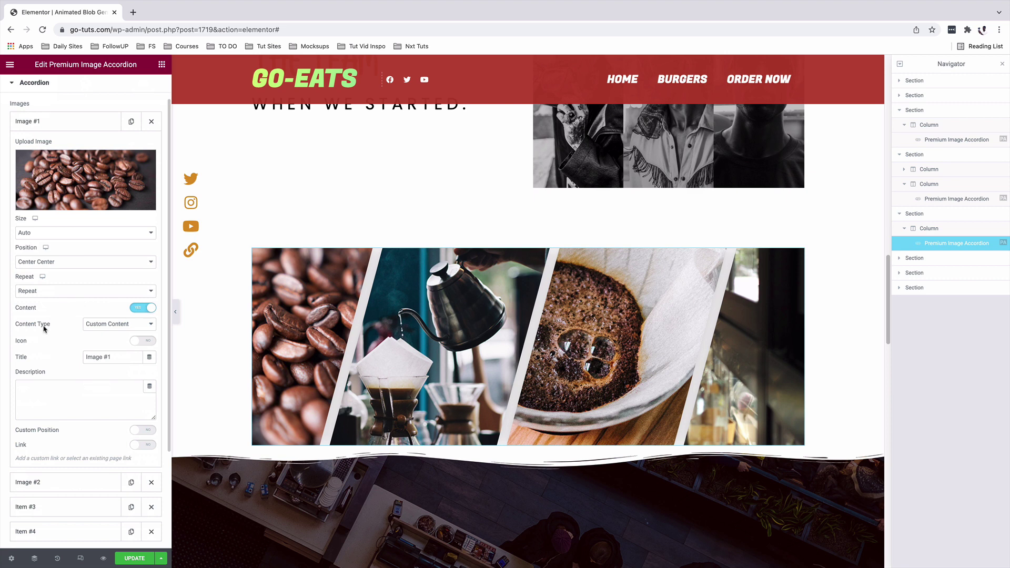
pyautogui.moveTo(121, 357); pyautogui.dragTo(66, 359)
pyautogui.press('BackSpace')
pyautogui.scroll(-2, 54, 358)
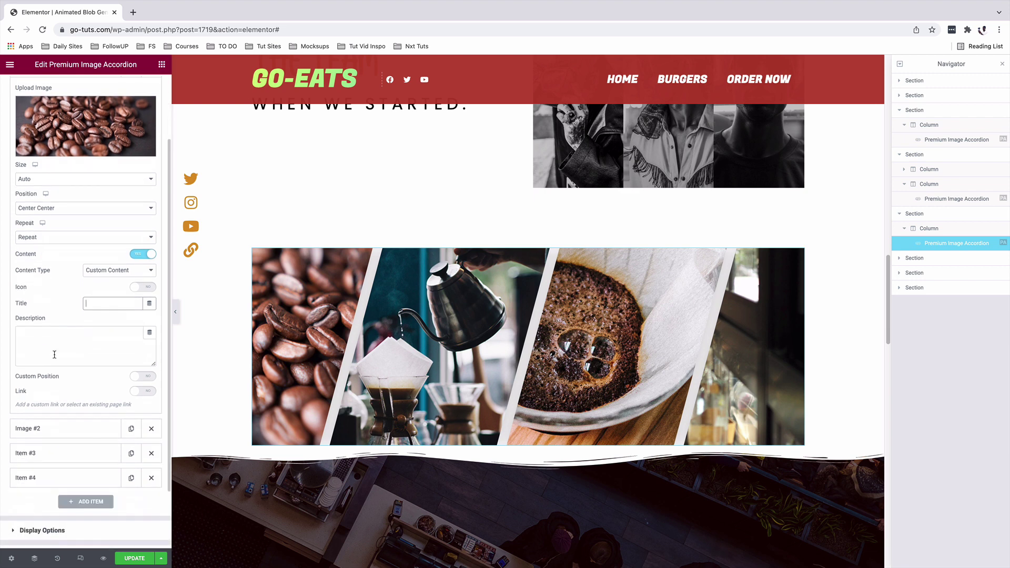
# Enable a link on the first image with URL # and link title 'Our Coffee'
pyautogui.click(150, 392)
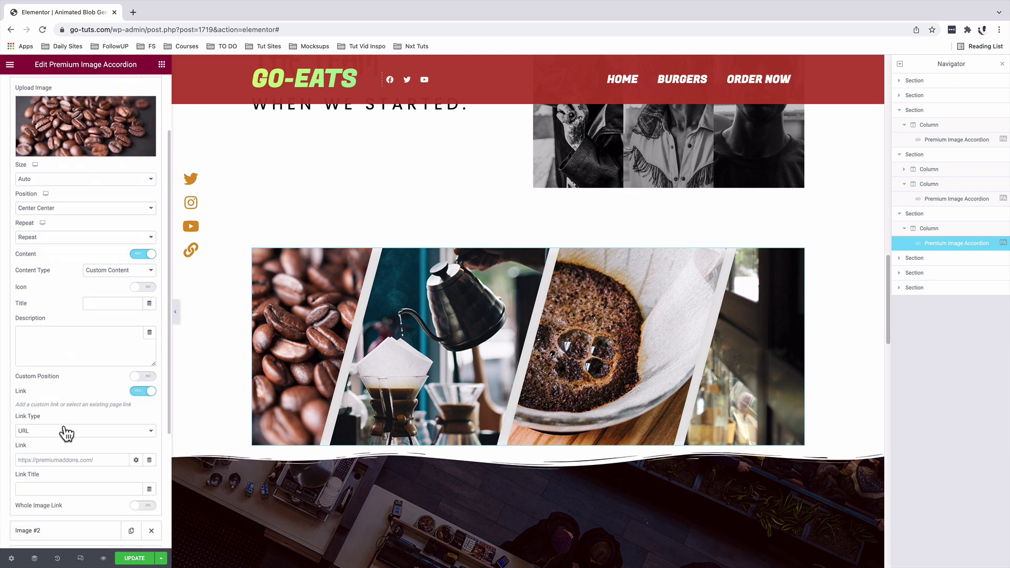
pyautogui.scroll(-1, 67, 433)
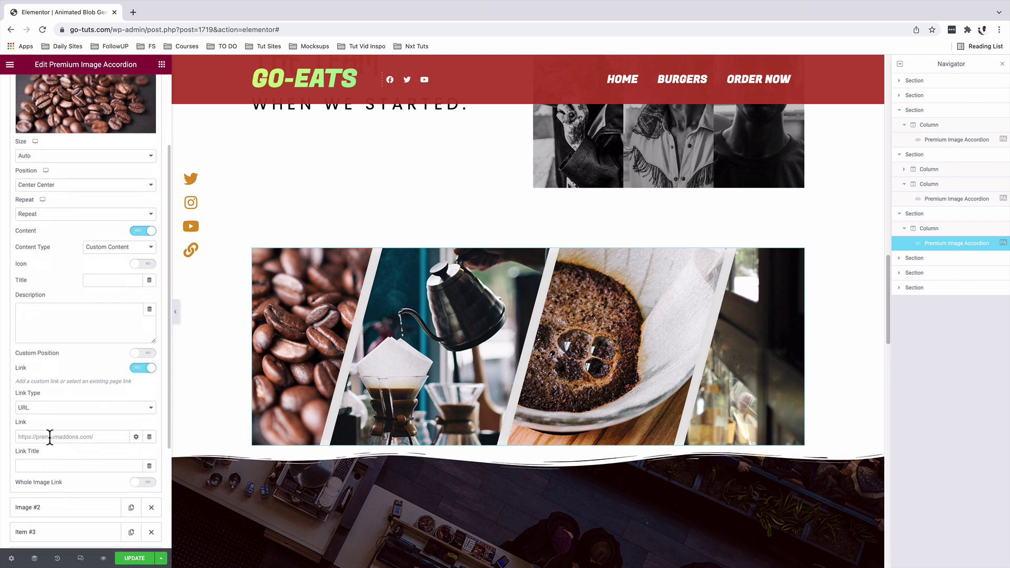
pyautogui.click(50, 437)
pyautogui.write('#')
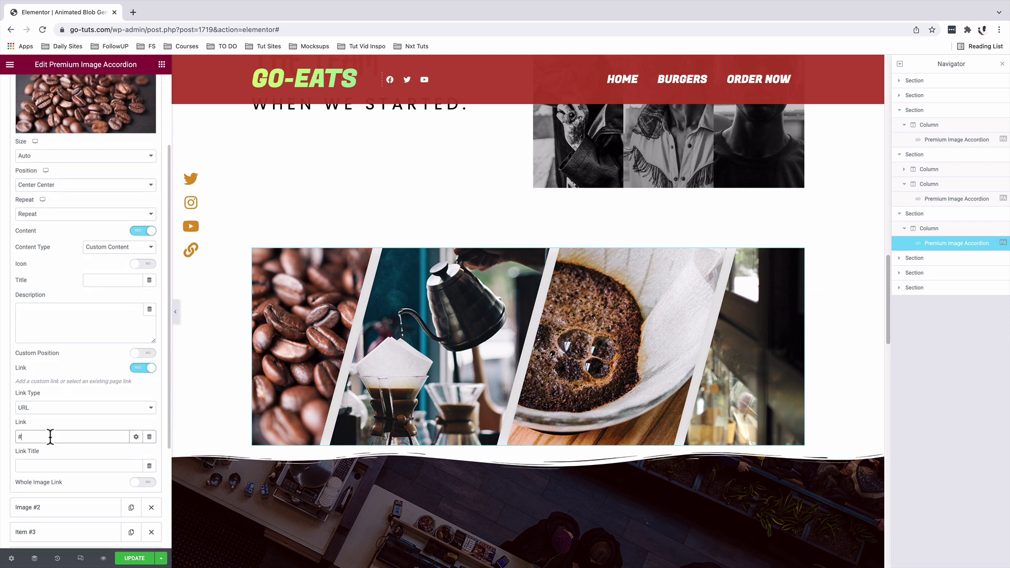
pyautogui.click(150, 438)
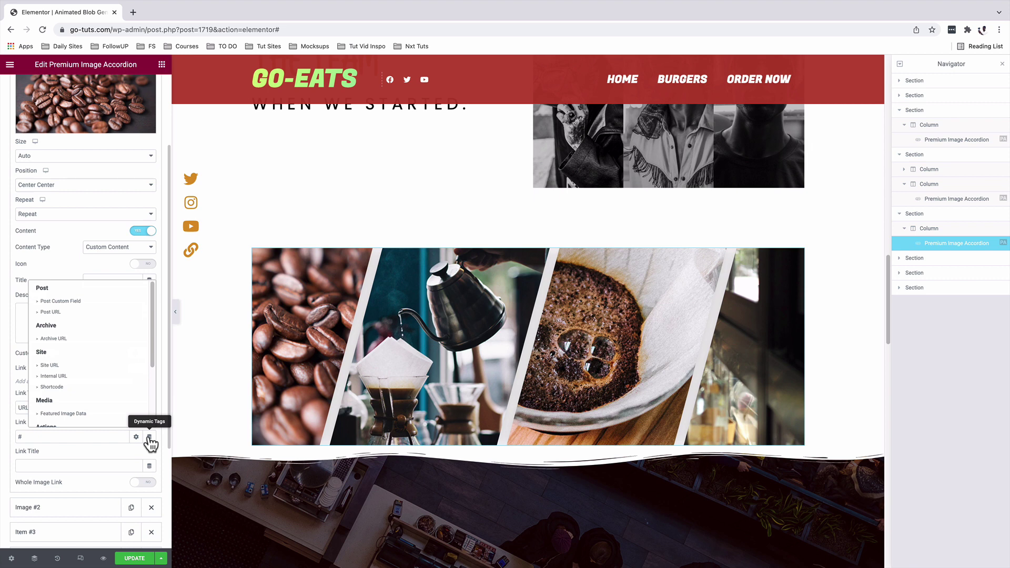
pyautogui.click(95, 449)
pyautogui.click(53, 467)
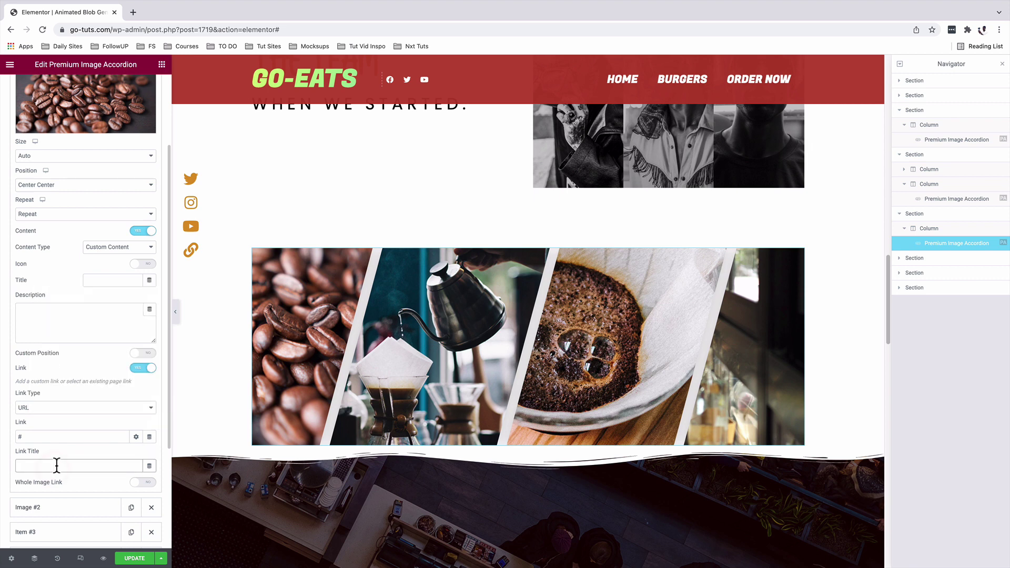
pyautogui.write('Our Coffee')
pyautogui.click(149, 484)
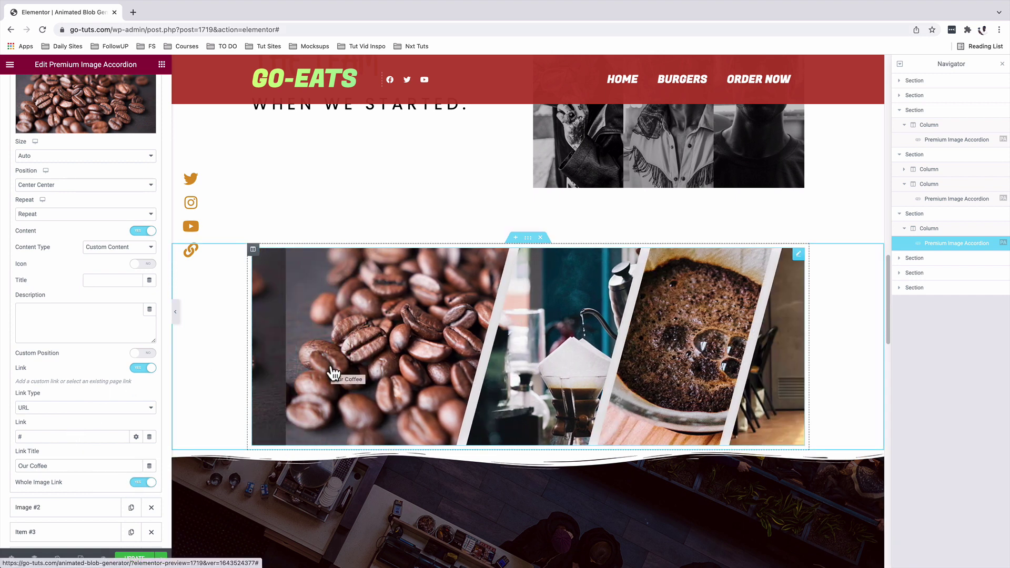
pyautogui.click(139, 483)
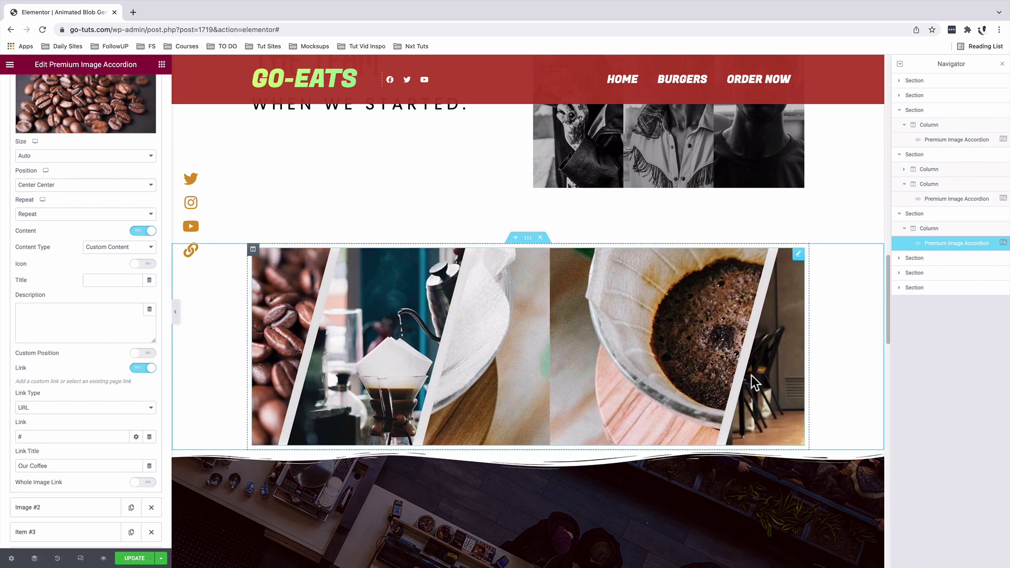
pyautogui.scroll(2, 3, 263)
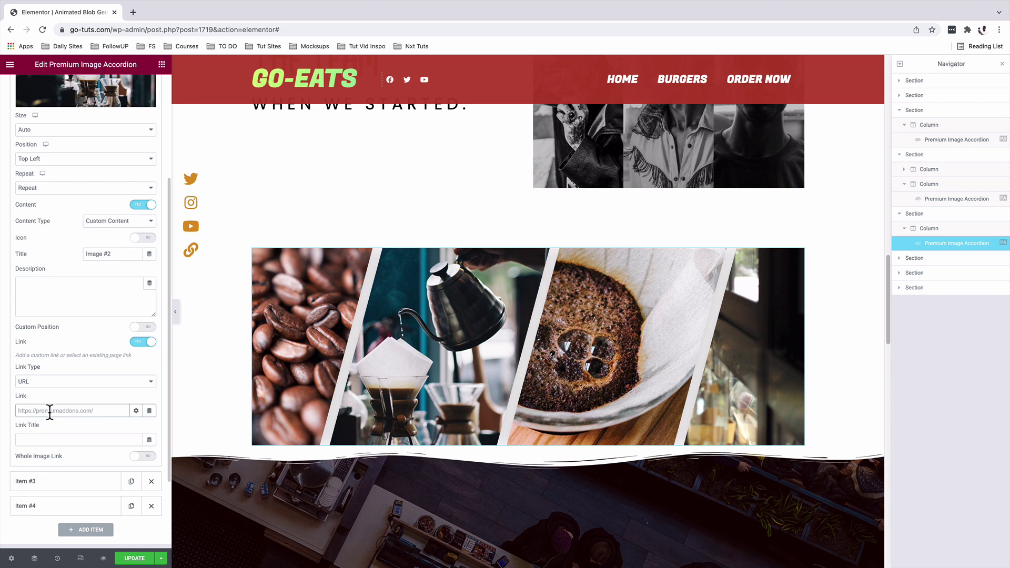
# Give the second coffee image a # link titled 'Our Process'
pyautogui.write('#')
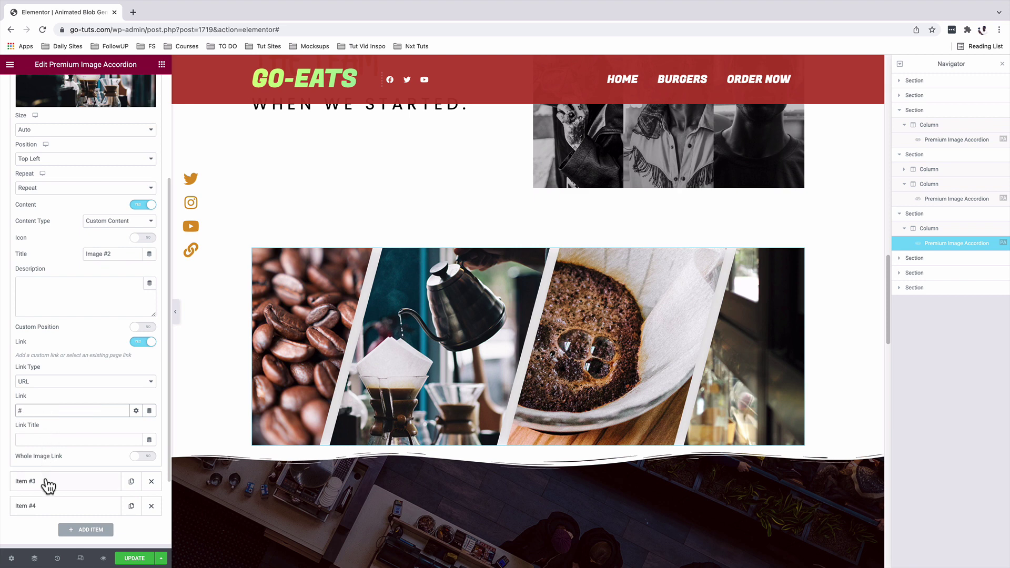
pyautogui.click(45, 439)
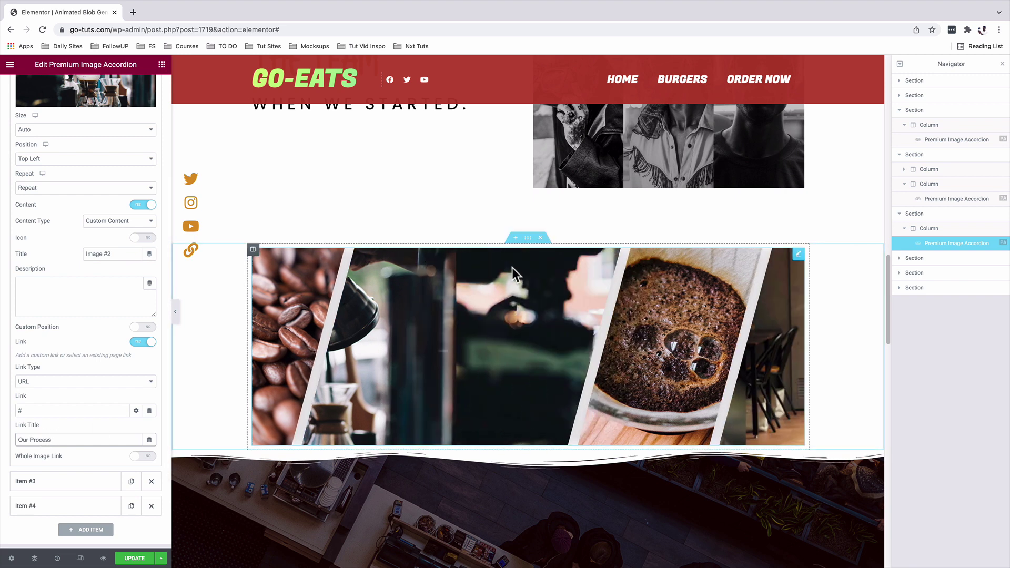
pyautogui.click(486, 371)
# Enable content and a # link titled 'Our Shop' on the fourth coffee image
pyautogui.click(51, 232)
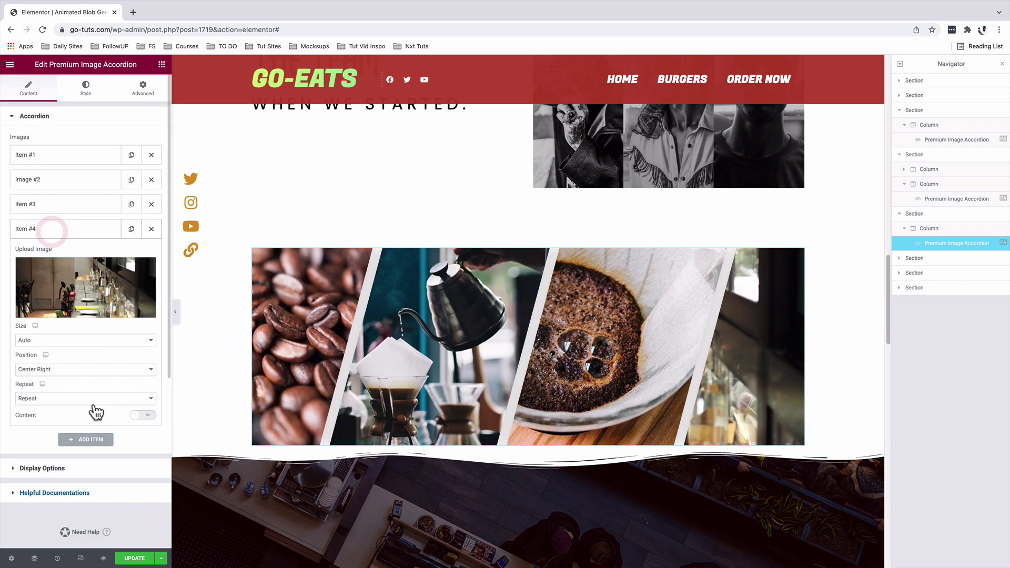
pyautogui.click(142, 416)
pyautogui.scroll(-3, 76, 451)
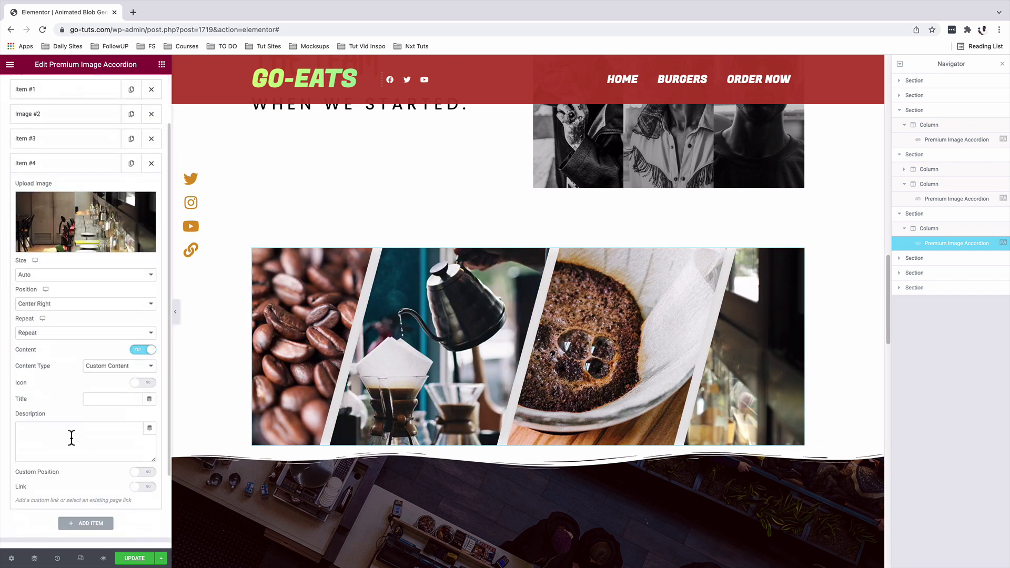
pyautogui.click(142, 486)
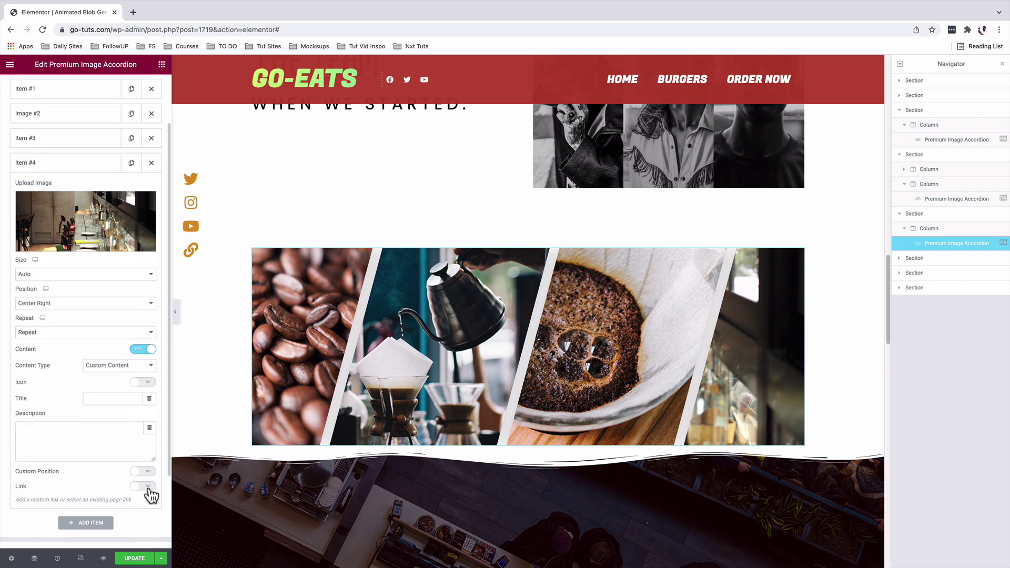
pyautogui.scroll(-2, 97, 453)
pyautogui.click(52, 526)
pyautogui.write('#')
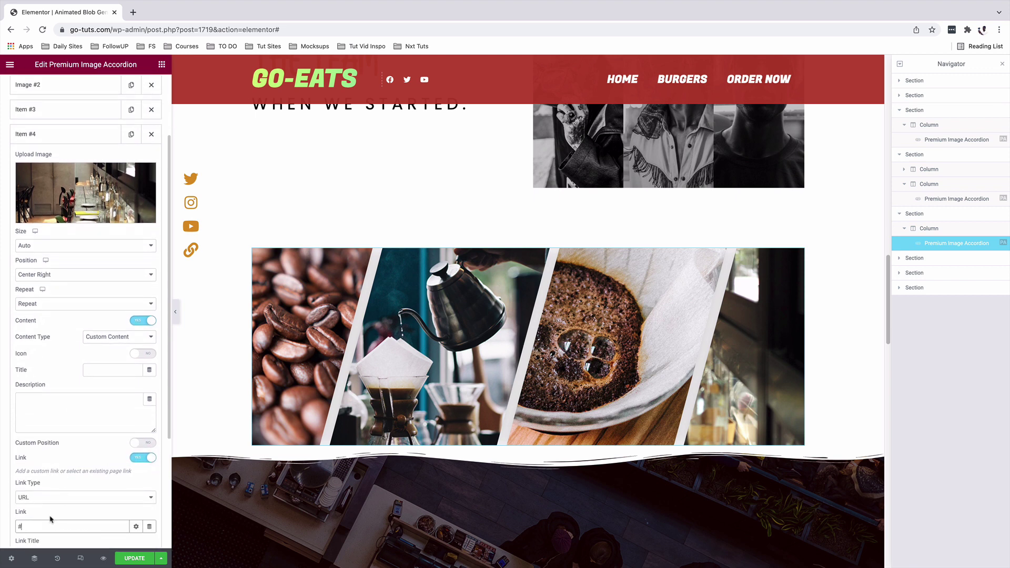
pyautogui.scroll(-4, 52, 484)
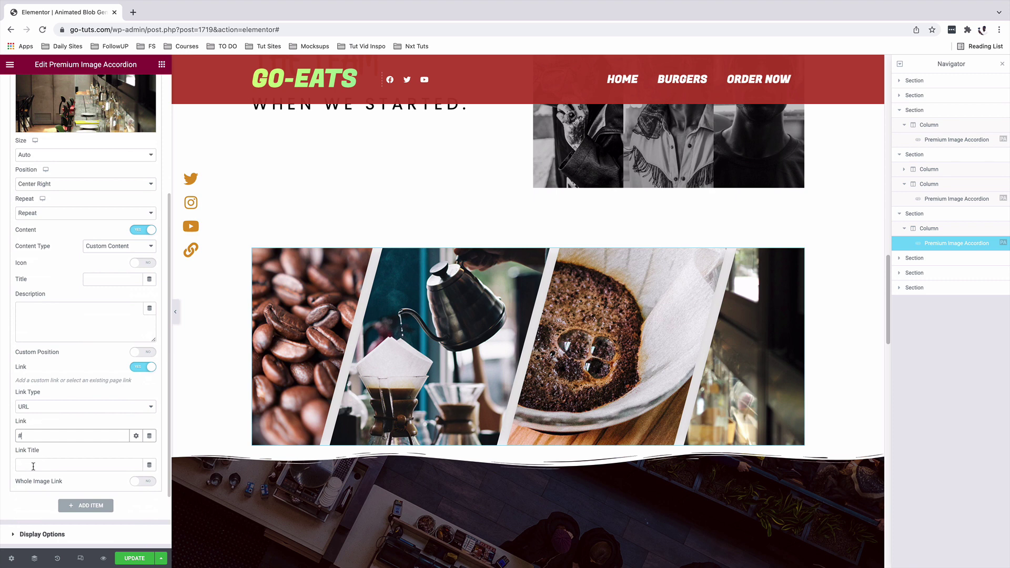
pyautogui.click(30, 464)
pyautogui.click(197, 337)
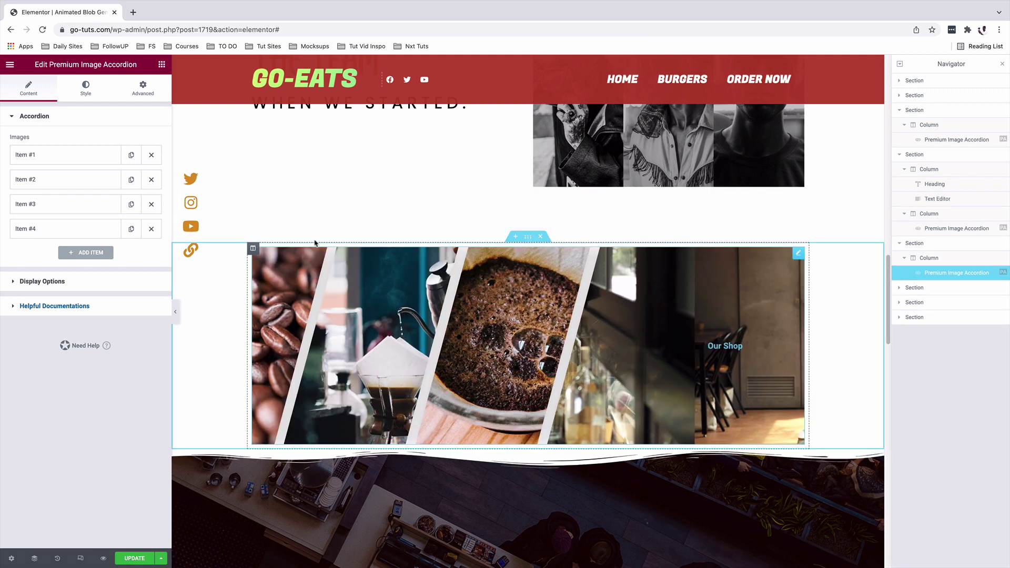
# Colour the accordion link titles orange #DB9423, turning white #FFFFFF on hover
pyautogui.click(87, 84)
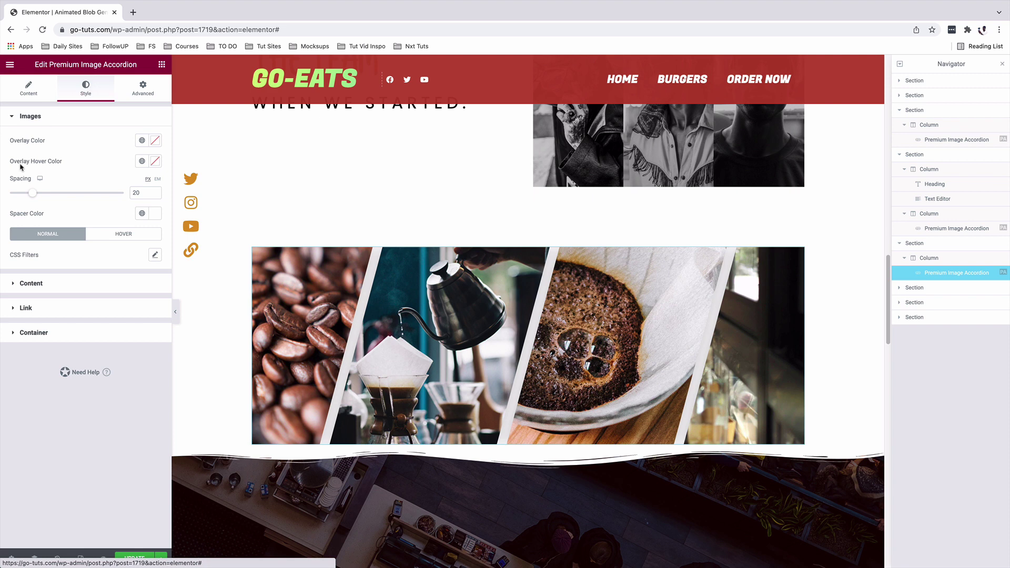
pyautogui.click(27, 310)
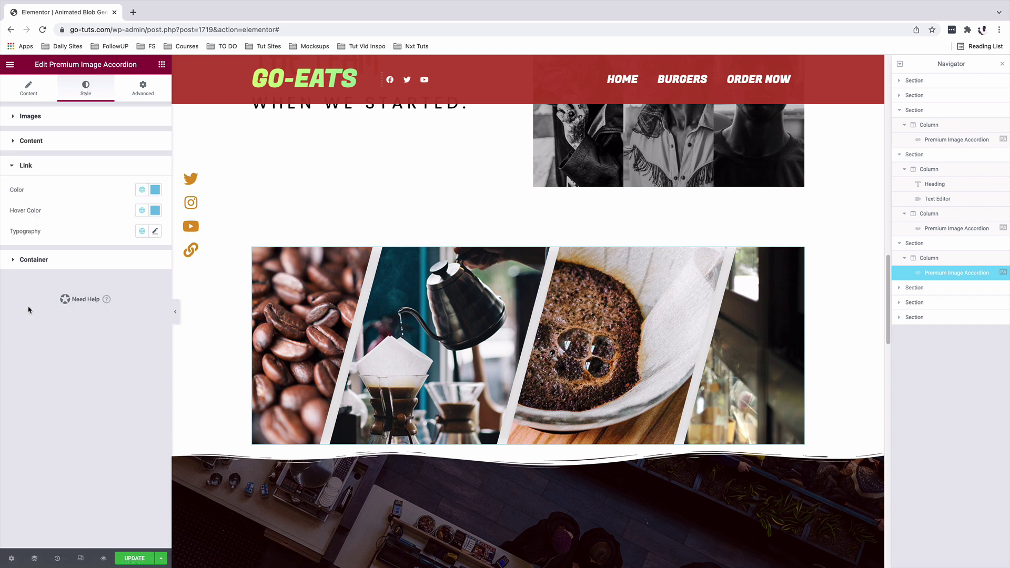
pyautogui.click(155, 190)
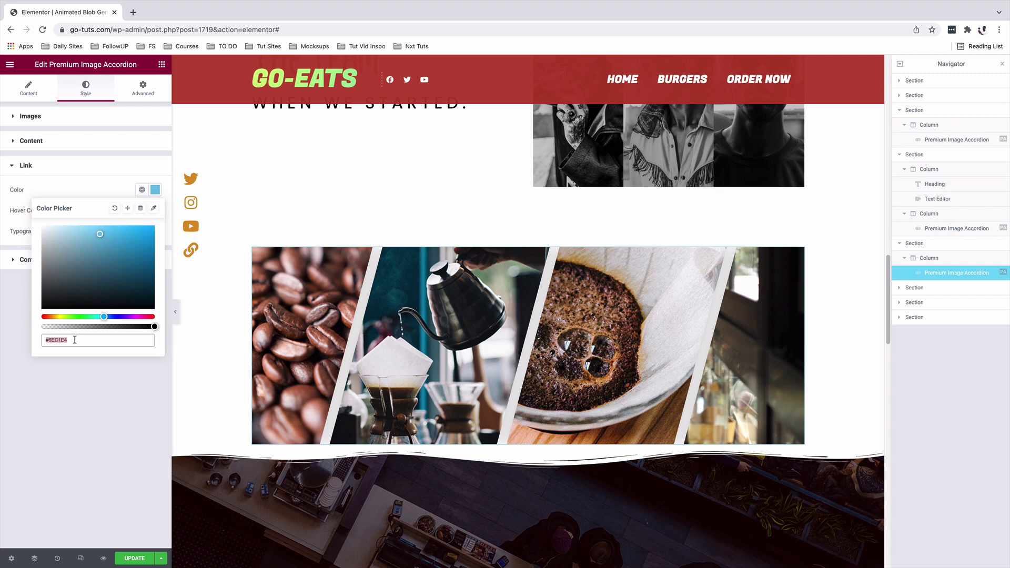
pyautogui.write('#DB9423')
pyautogui.click(66, 393)
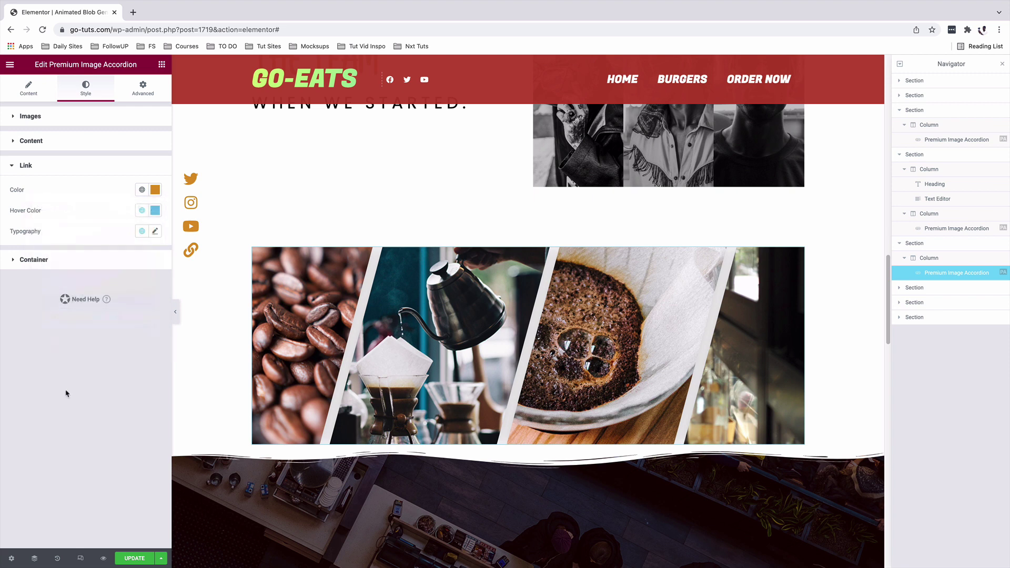
pyautogui.click(155, 210)
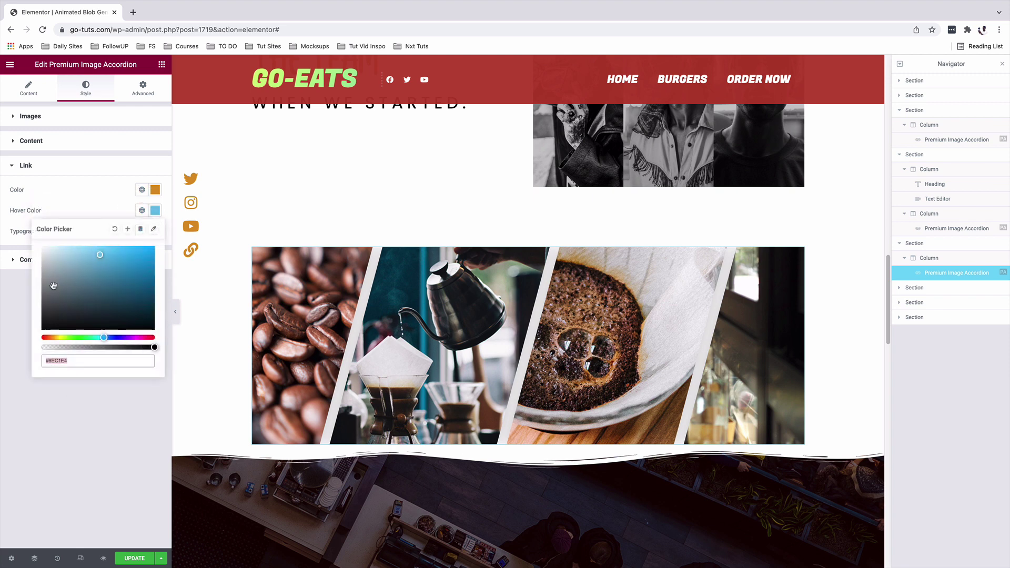
pyautogui.write('#FFFFFF')
pyautogui.click(16, 326)
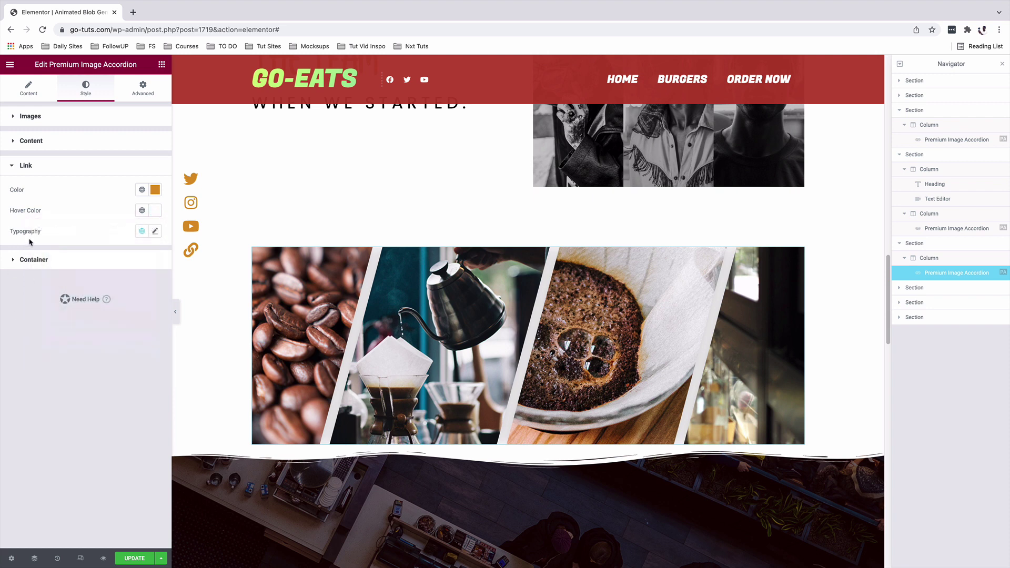
# Set the link title typography to Poppins, size 60, weight 600
pyautogui.click(154, 232)
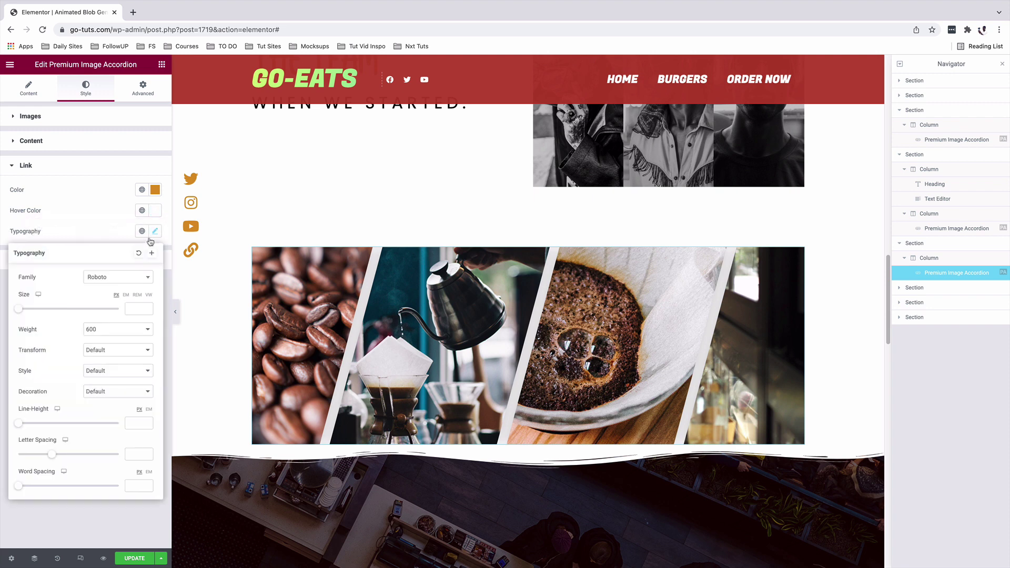
pyautogui.click(118, 277)
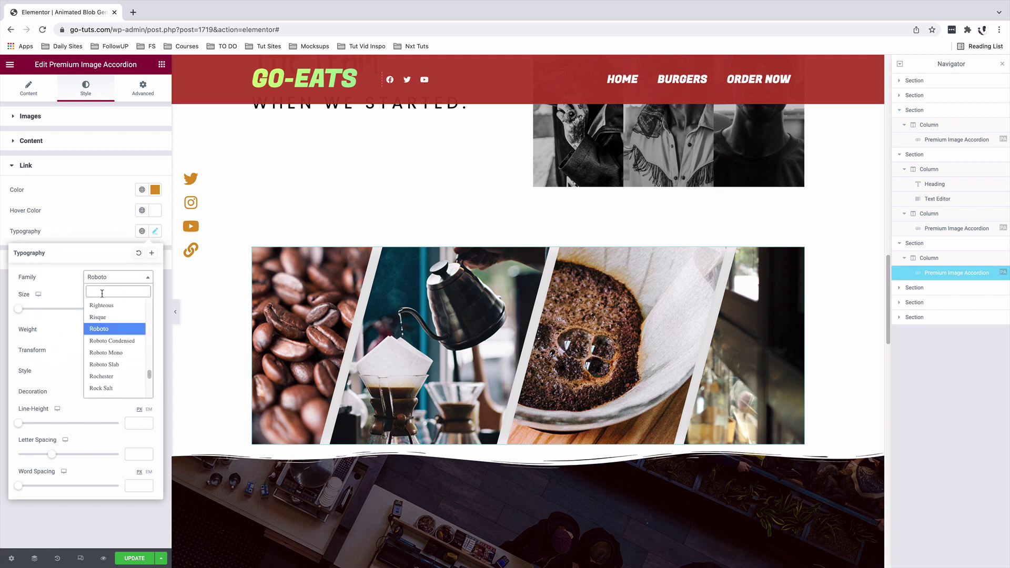
pyautogui.click(112, 326)
pyautogui.moveTo(19, 309); pyautogui.dragTo(48, 310)
pyautogui.doubleClick(135, 310)
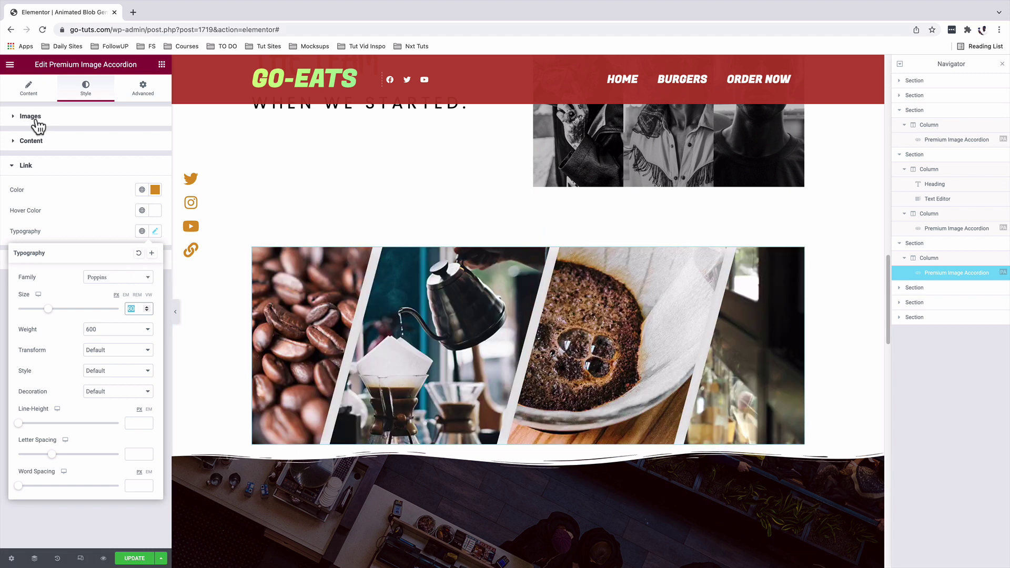
# Return to the Content tab and expand the first image item
pyautogui.click(28, 97)
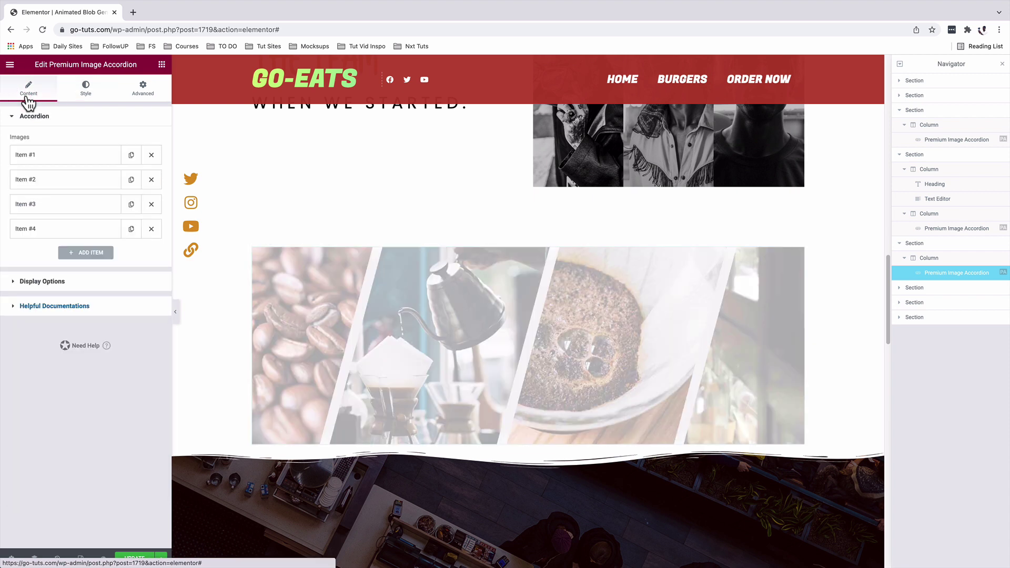
pyautogui.click(35, 155)
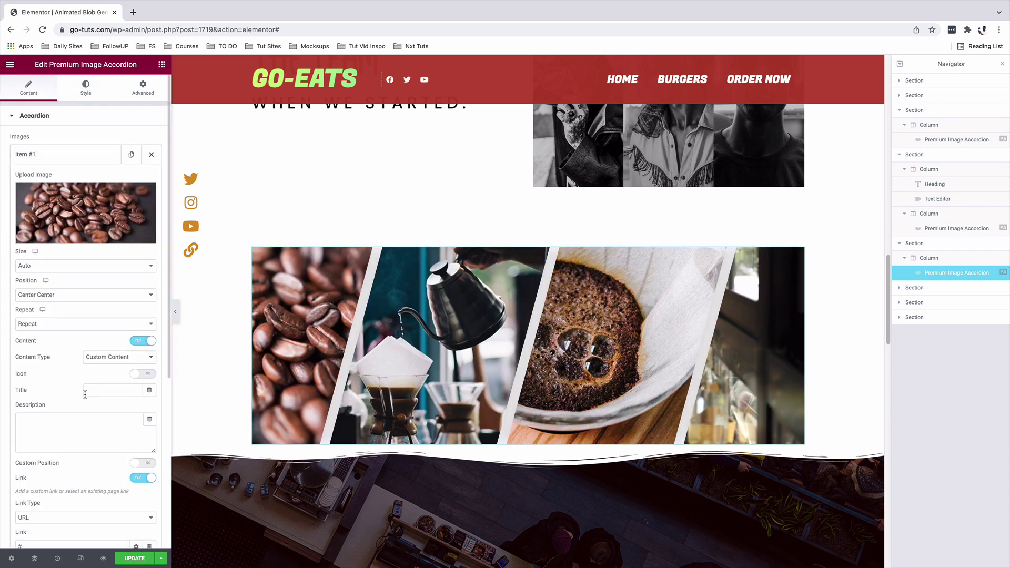
pyautogui.scroll(-3, 68, 322)
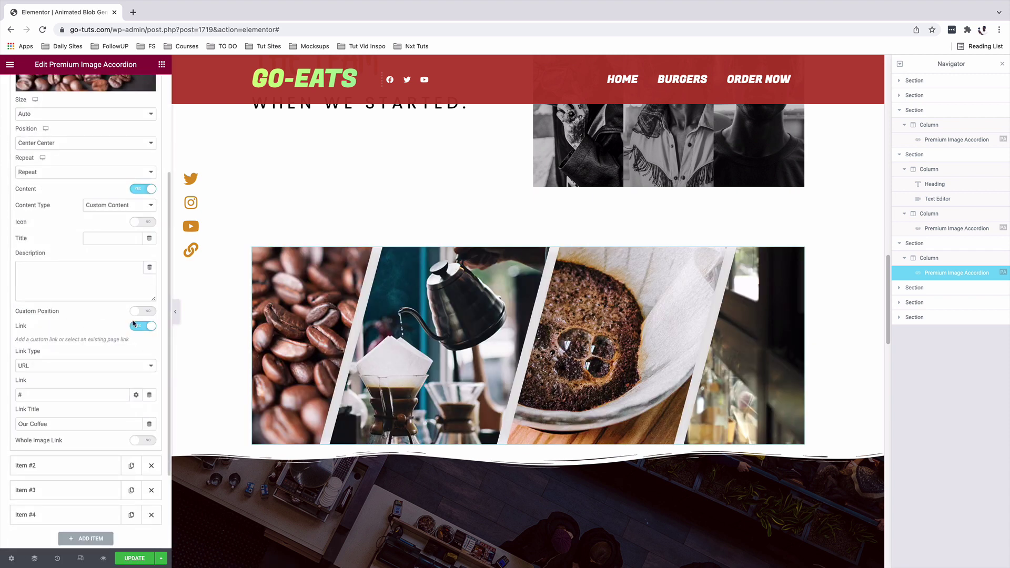
# Enable custom position for the Our Coffee title with a 200 horizontal offset
pyautogui.click(150, 313)
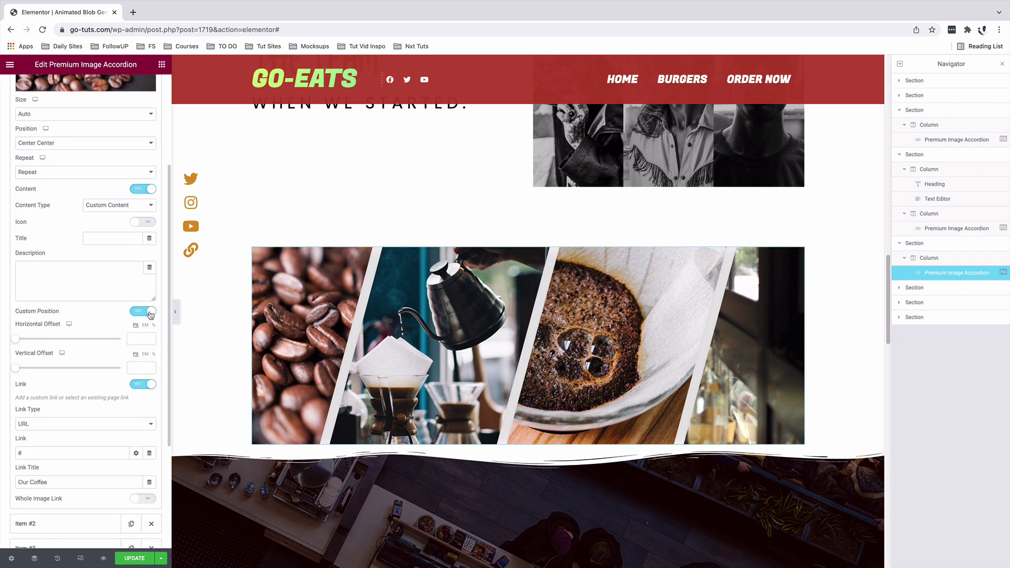
pyautogui.moveTo(283, 358)
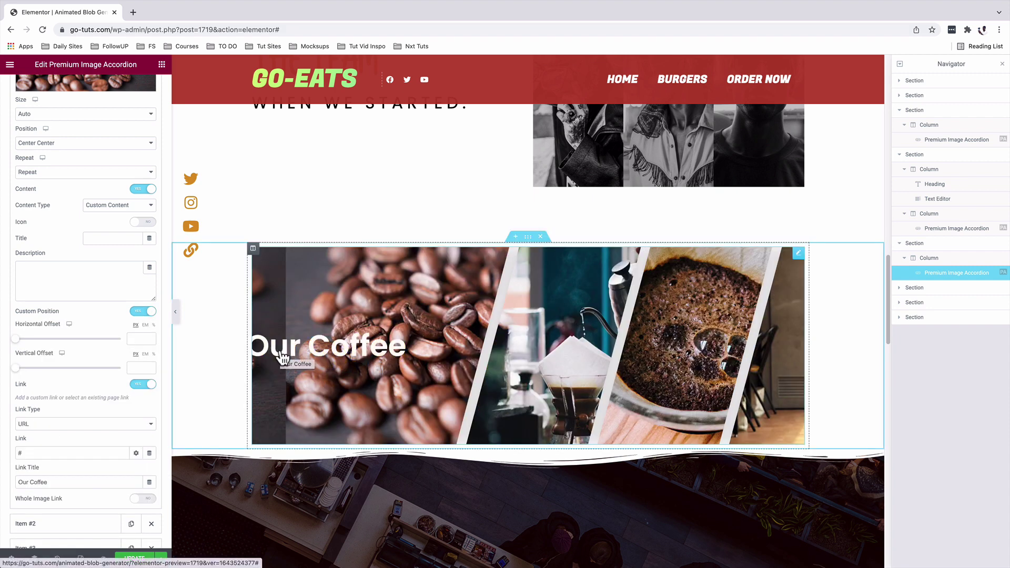
pyautogui.click(131, 339)
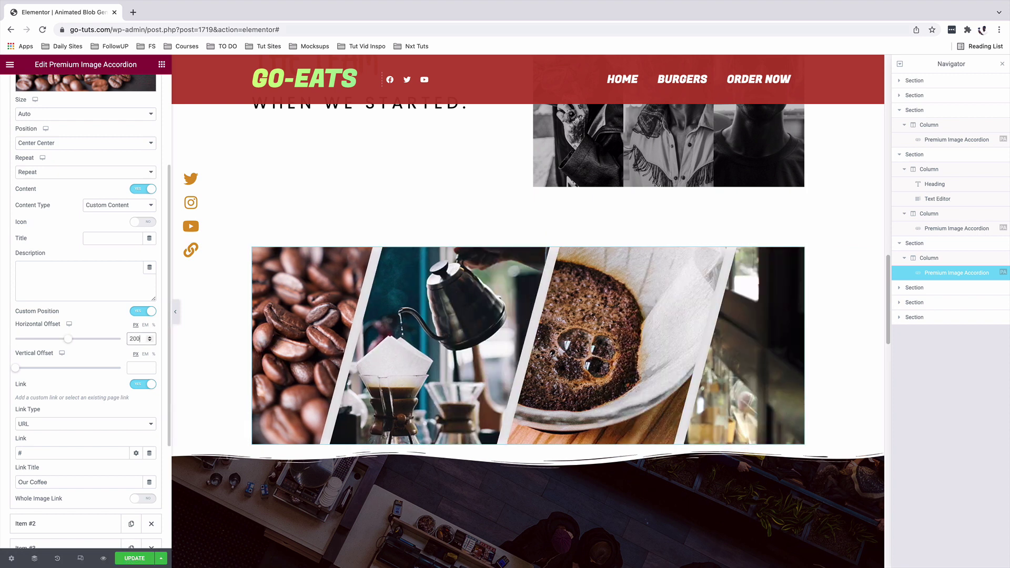
pyautogui.moveTo(323, 345)
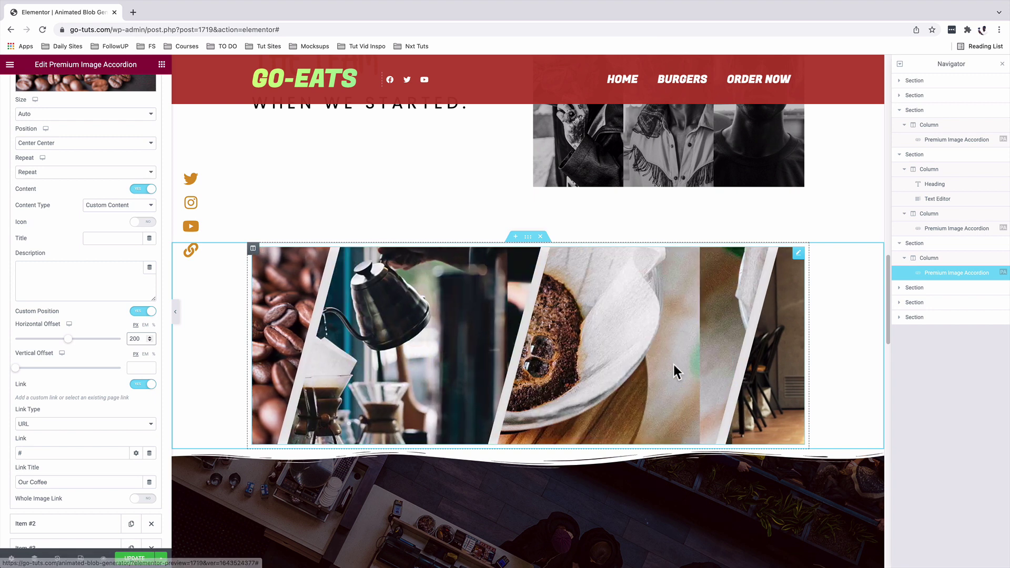
pyautogui.moveTo(734, 357)
pyautogui.moveTo(764, 348)
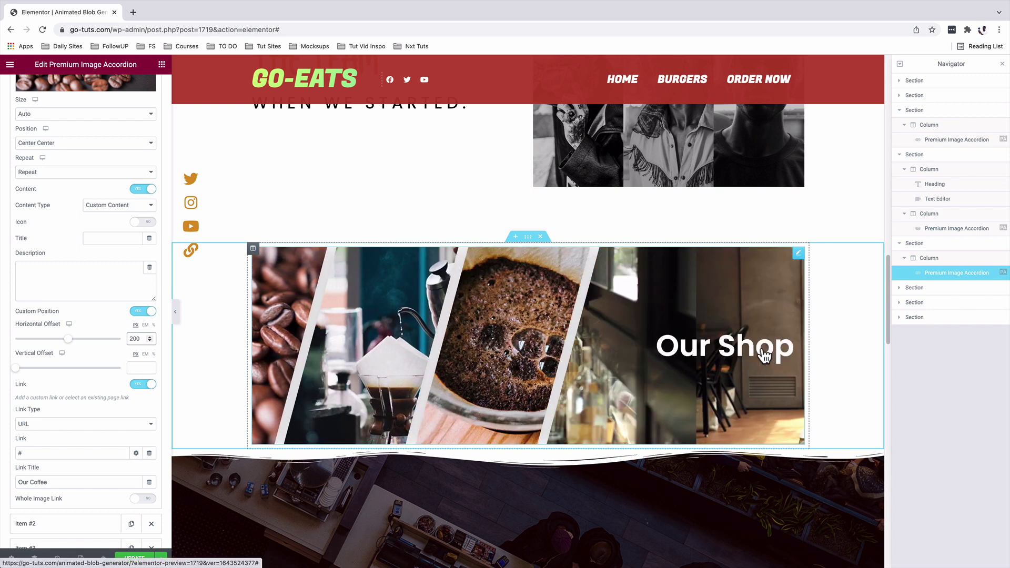
pyautogui.scroll(-4, 79, 368)
# Enable custom position for the Our Shop title with a 103 horizontal offset
pyautogui.click(52, 401)
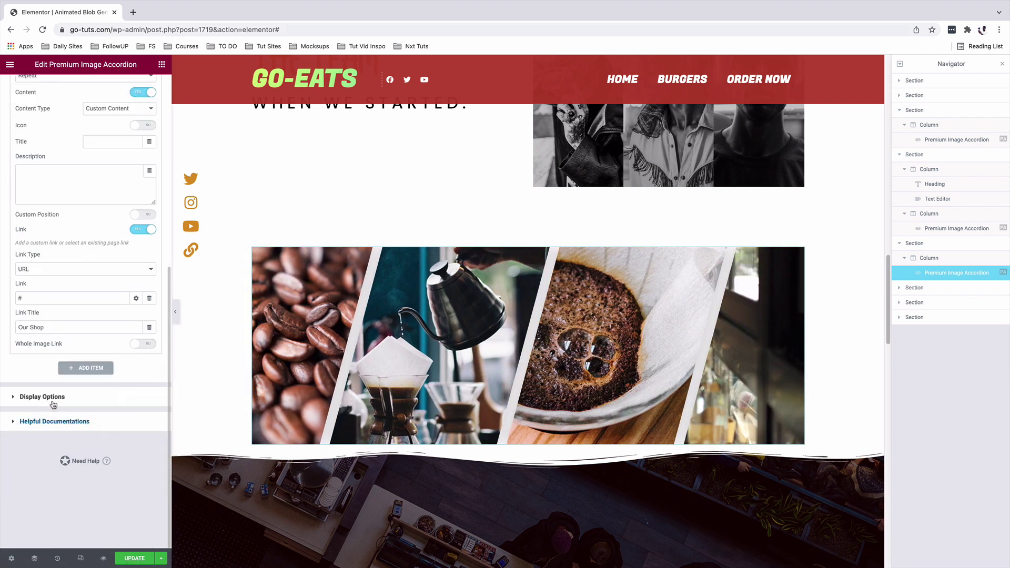
pyautogui.click(149, 216)
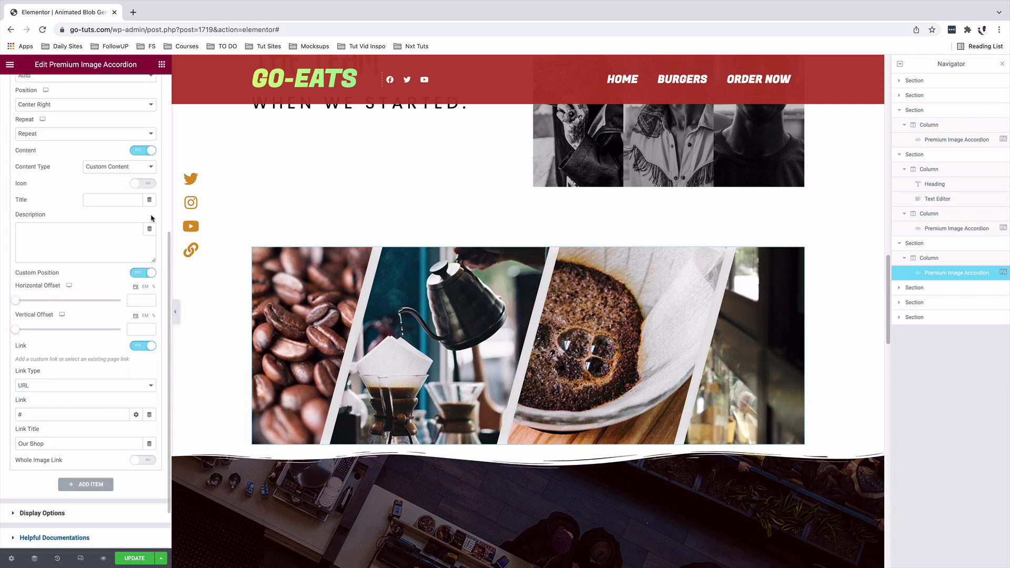
pyautogui.click(137, 301)
pyautogui.write('103')
pyautogui.moveTo(770, 362)
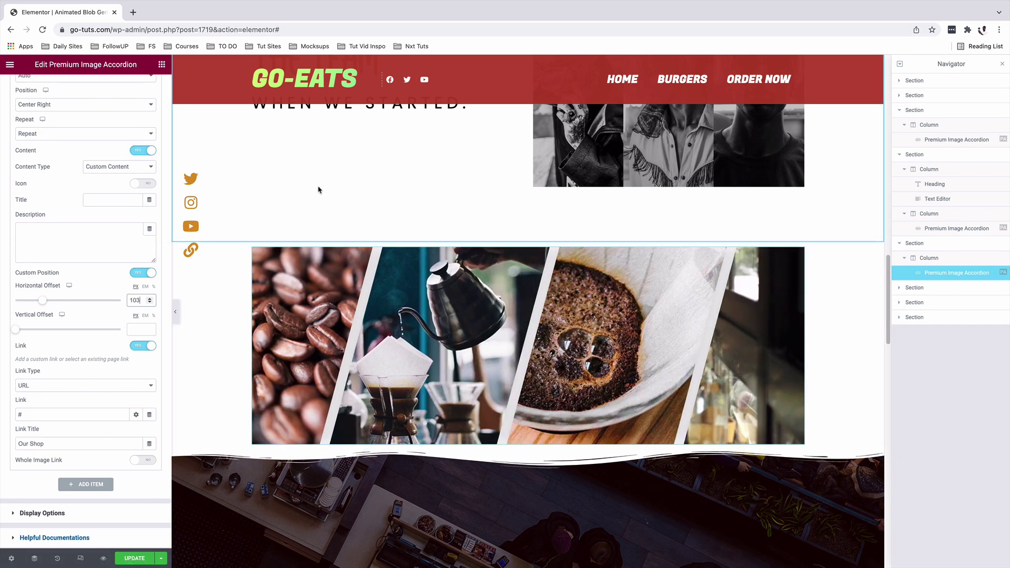
pyautogui.moveTo(519, 352)
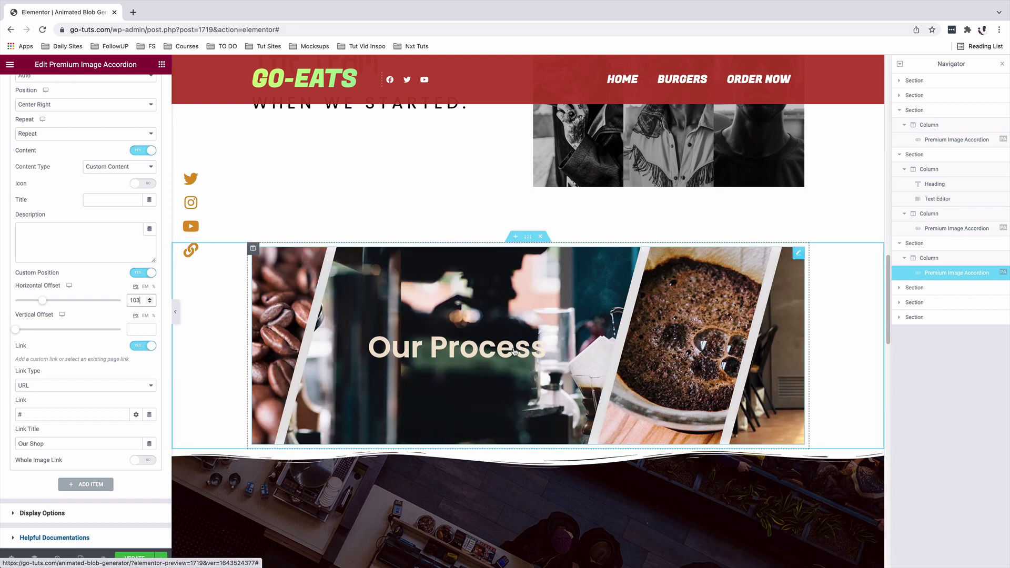
pyautogui.moveTo(632, 345)
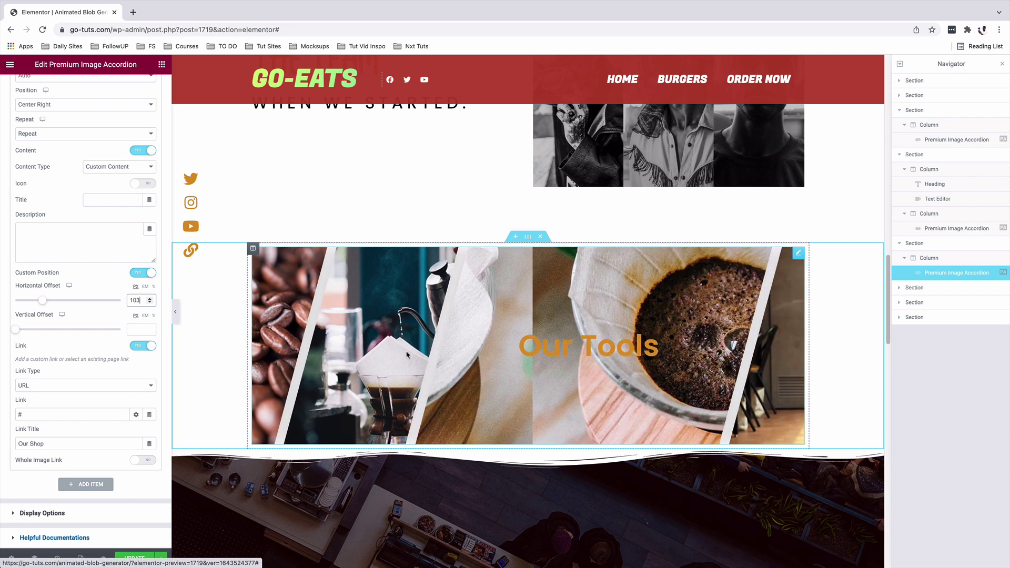
pyautogui.moveTo(382, 358)
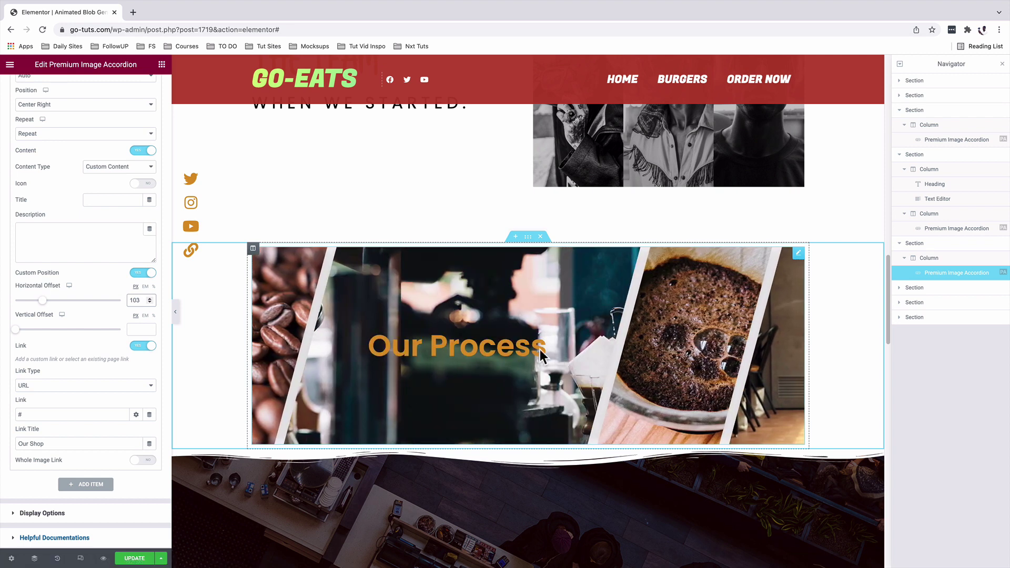
# Give the coffee accordion's section a Min Height of 60 VH
pyautogui.click(528, 236)
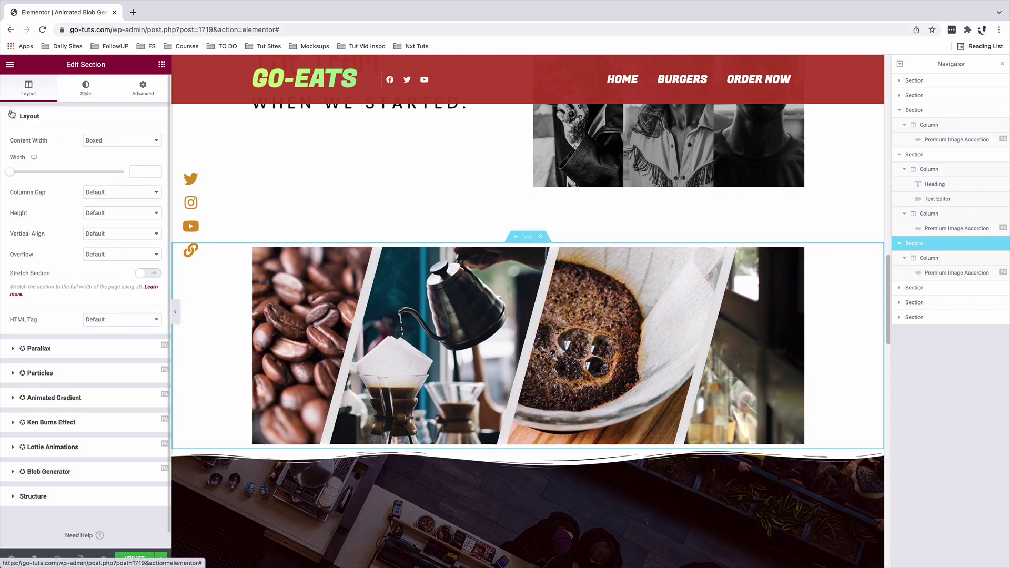
pyautogui.click(110, 212)
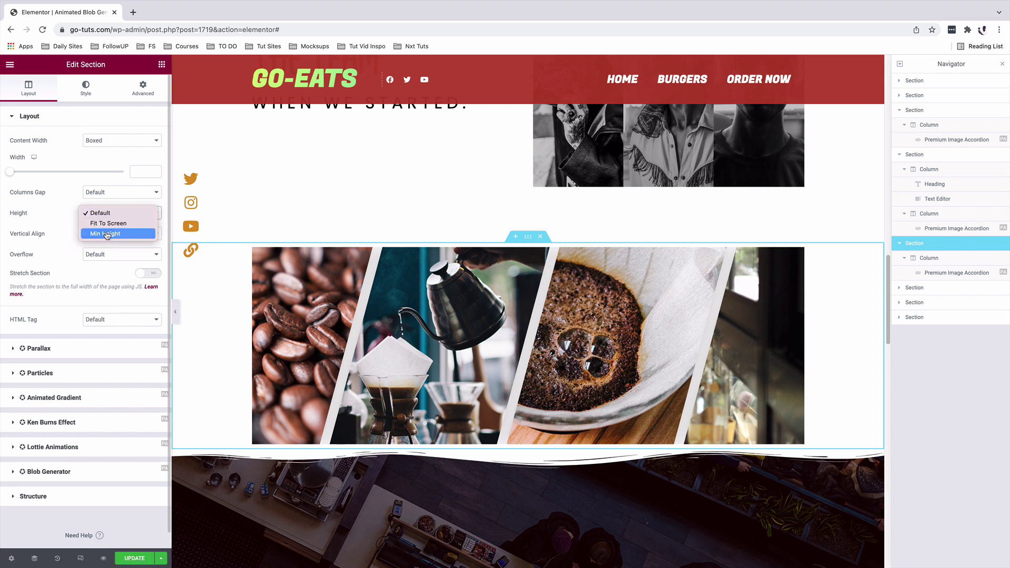
pyautogui.click(108, 233)
pyautogui.click(147, 231)
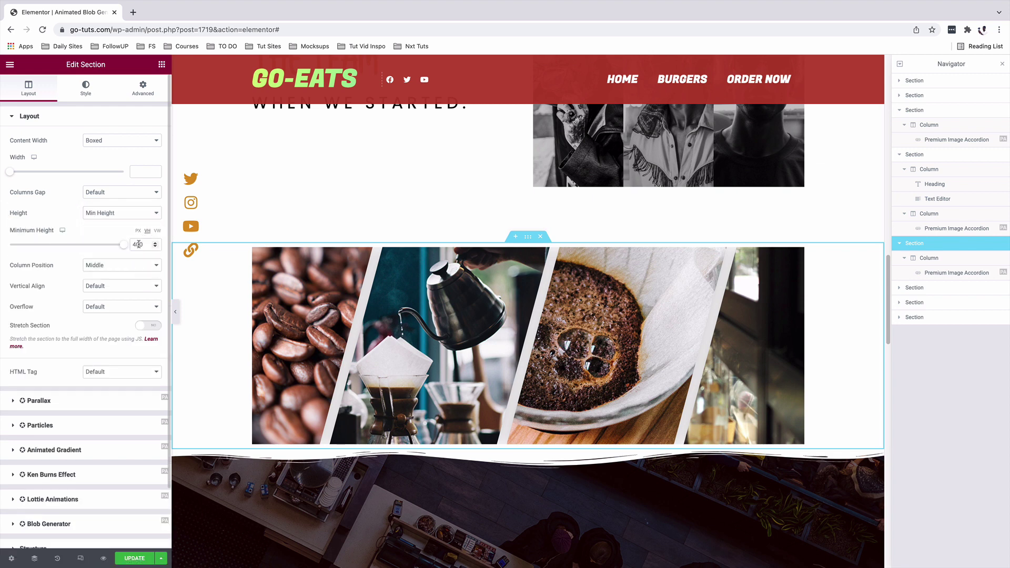
pyautogui.doubleClick(137, 245)
pyautogui.write('60')
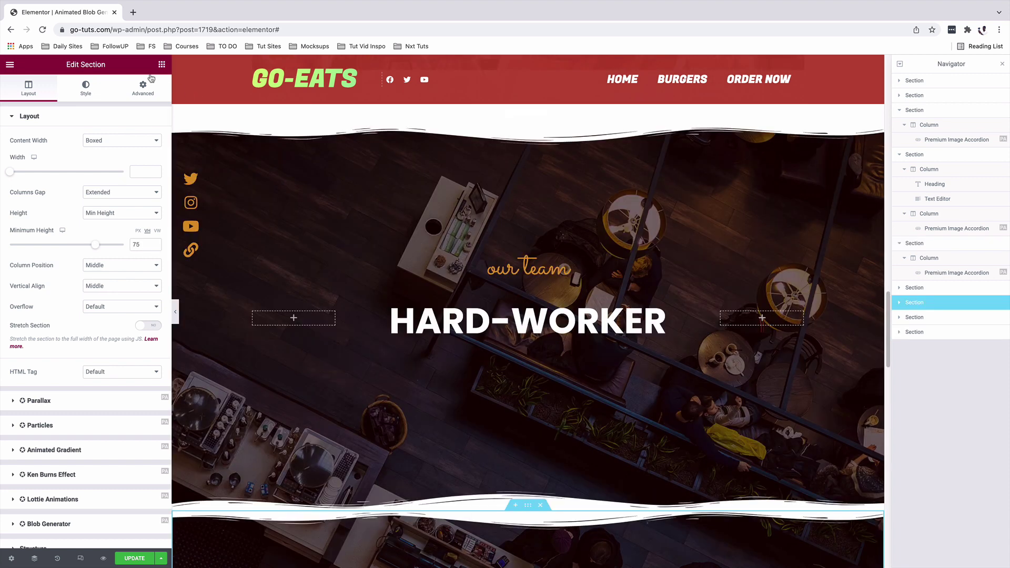
# Search for 'image' and add a Premium Image Accordion to the team section
pyautogui.click(162, 65)
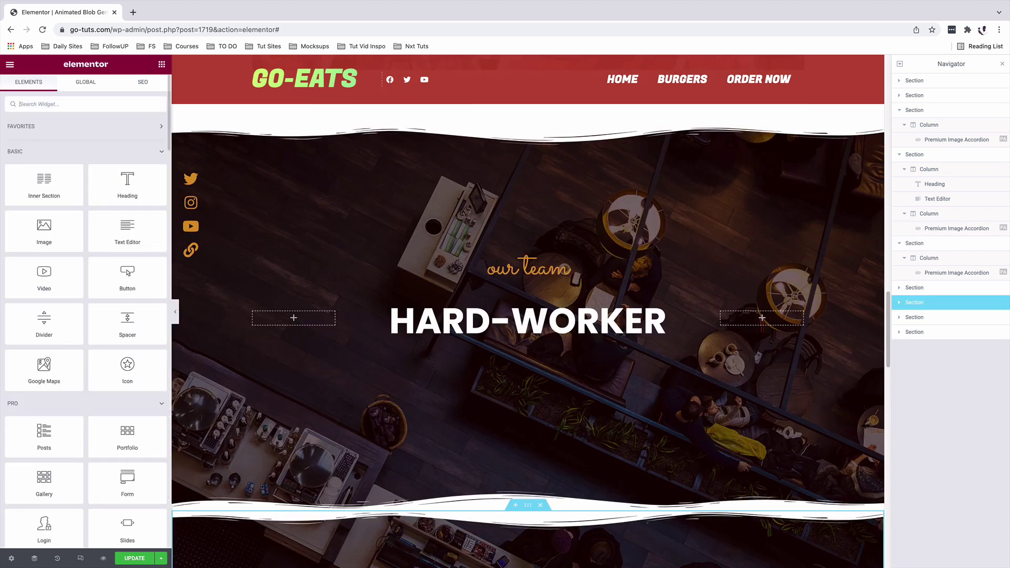
pyautogui.write('image')
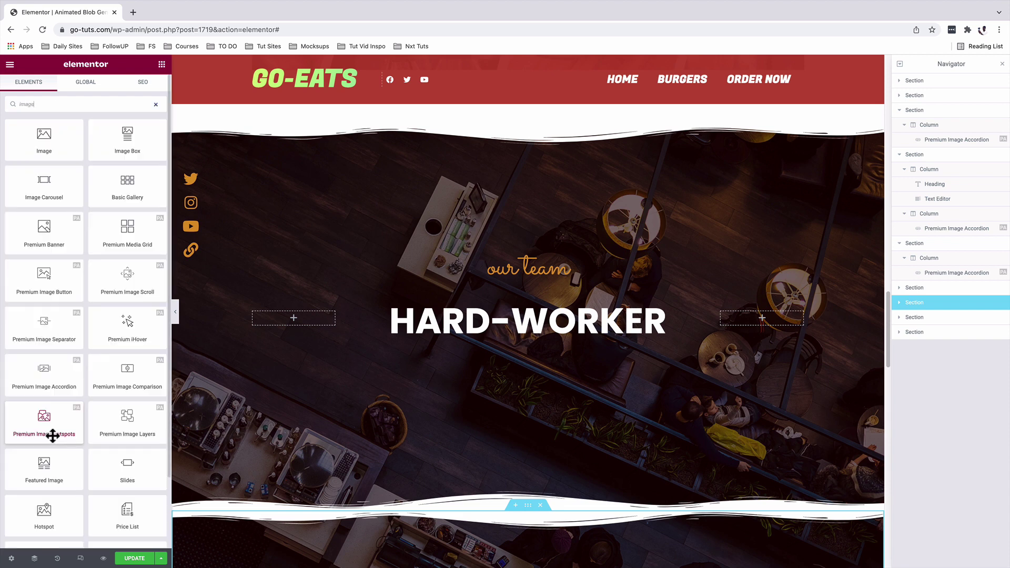
pyautogui.moveTo(46, 379); pyautogui.dragTo(510, 366)
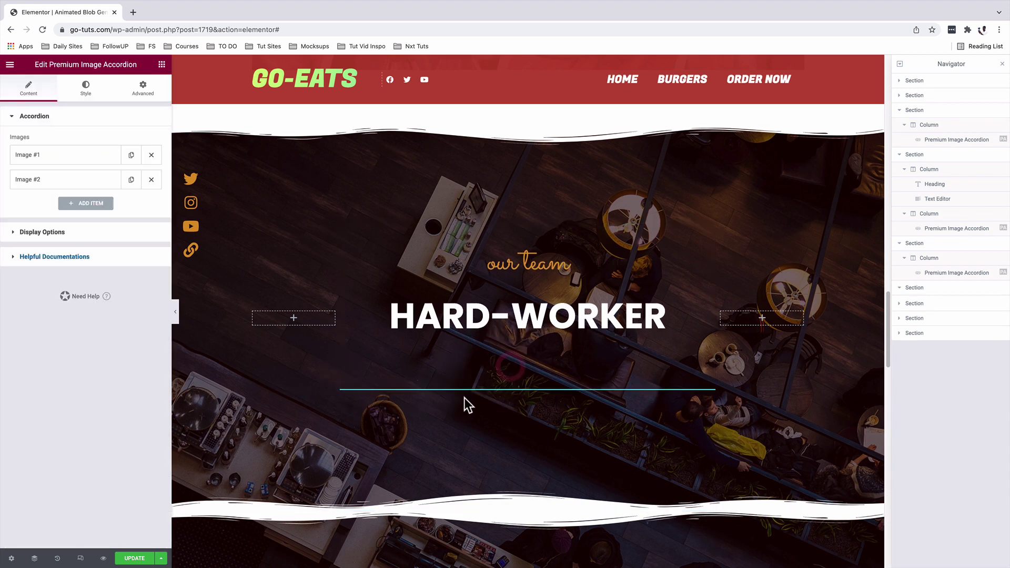
# Set the accordion's direction to vertical in Display Options
pyautogui.click(35, 232)
pyautogui.click(50, 248)
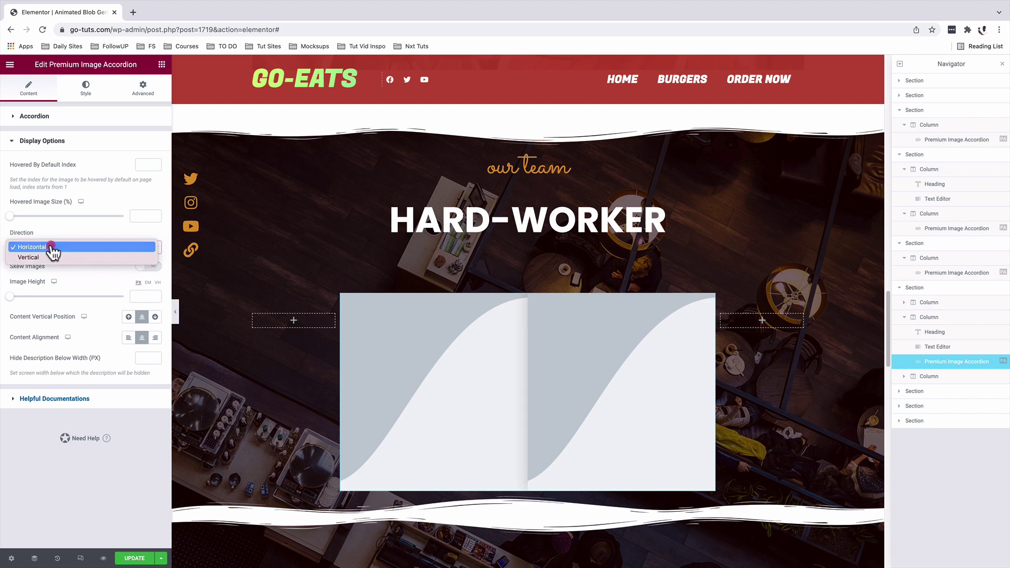
pyautogui.click(52, 249)
pyautogui.click(53, 253)
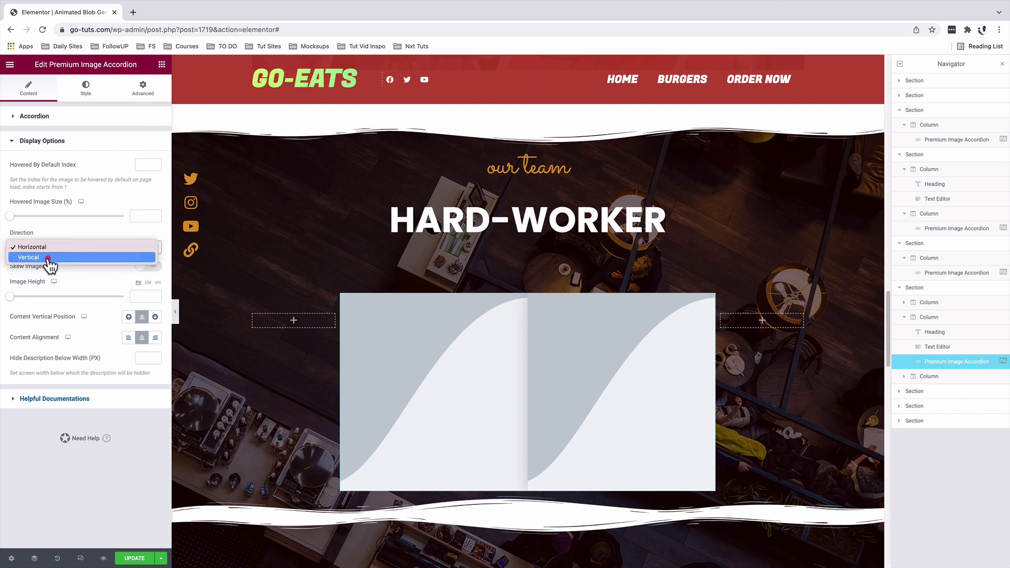
pyautogui.click(50, 261)
# Fill the accordion with croissant, restaurant and chef photos, adding third and fourth items
pyautogui.click(31, 117)
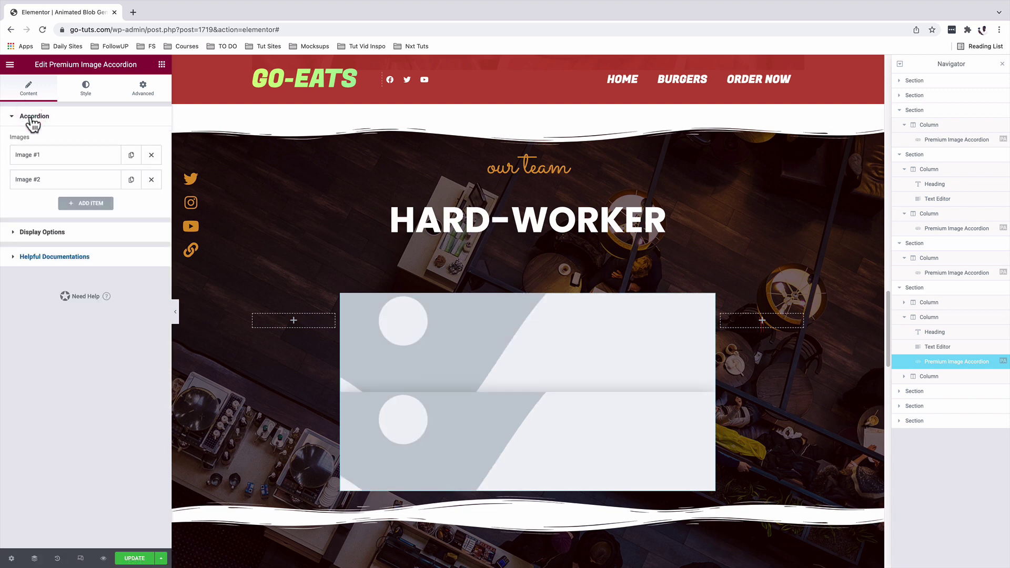
pyautogui.click(84, 203)
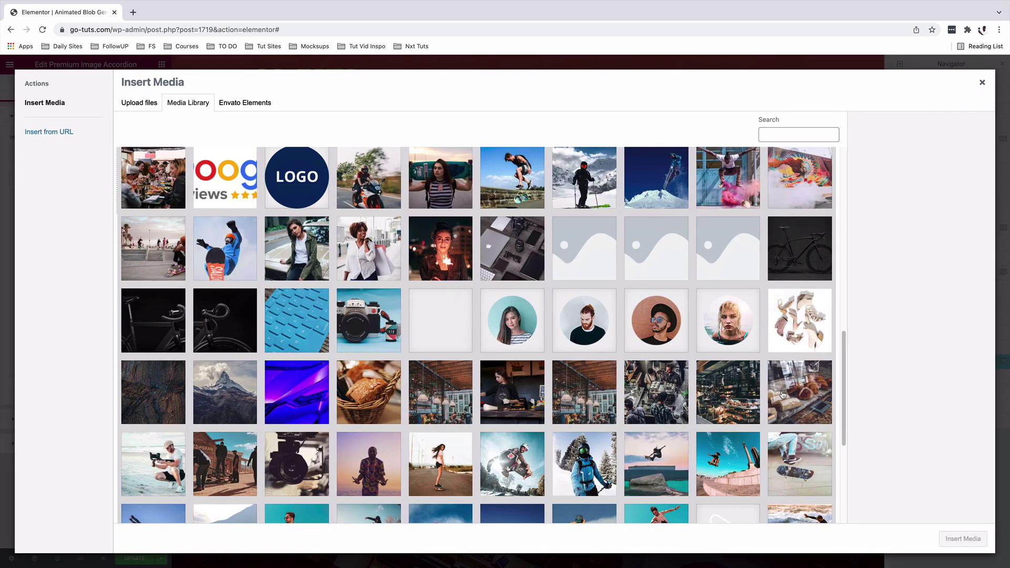
pyautogui.click(783, 396)
pyautogui.click(963, 538)
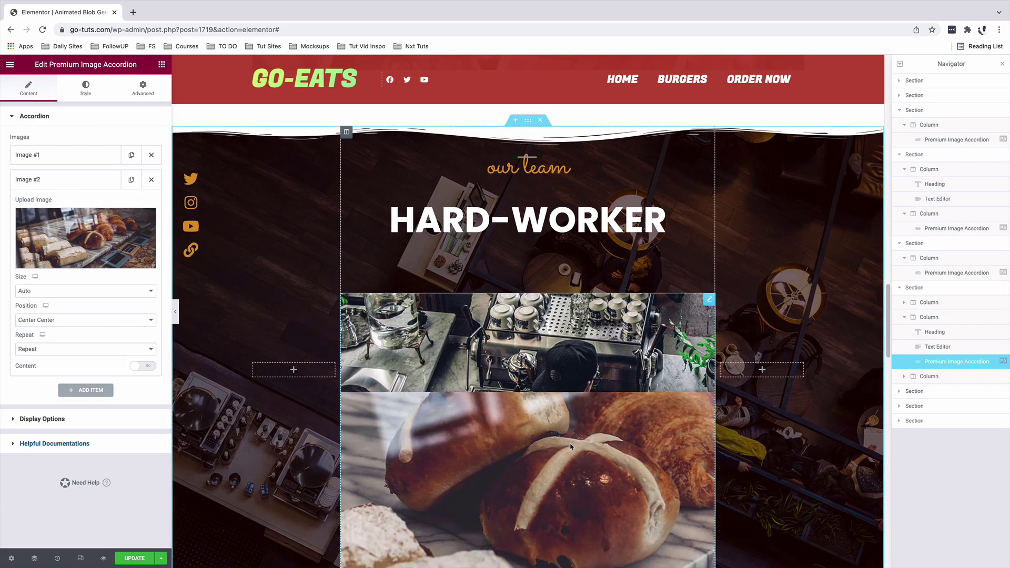
pyautogui.click(86, 388)
pyautogui.click(70, 265)
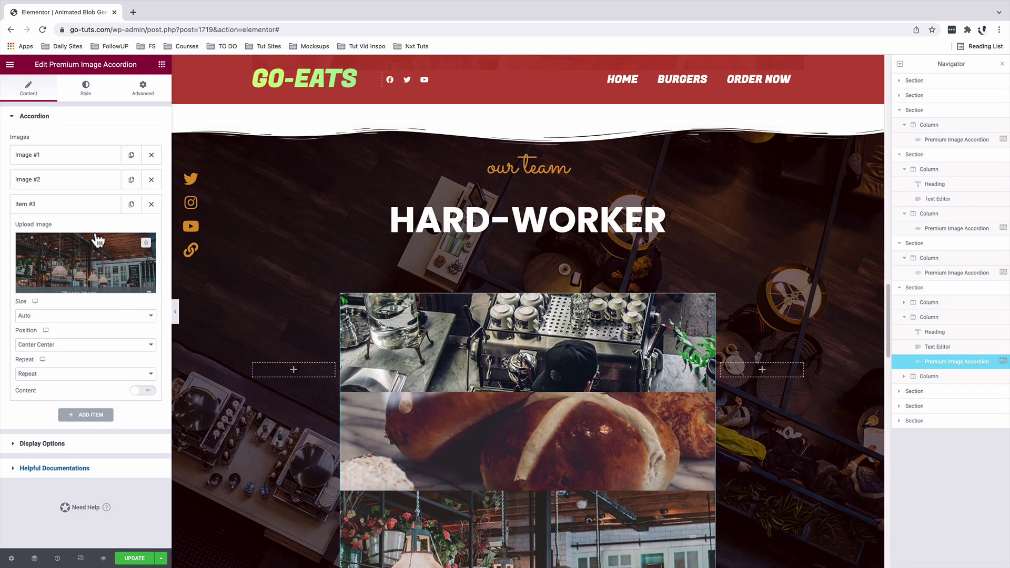
pyautogui.click(86, 415)
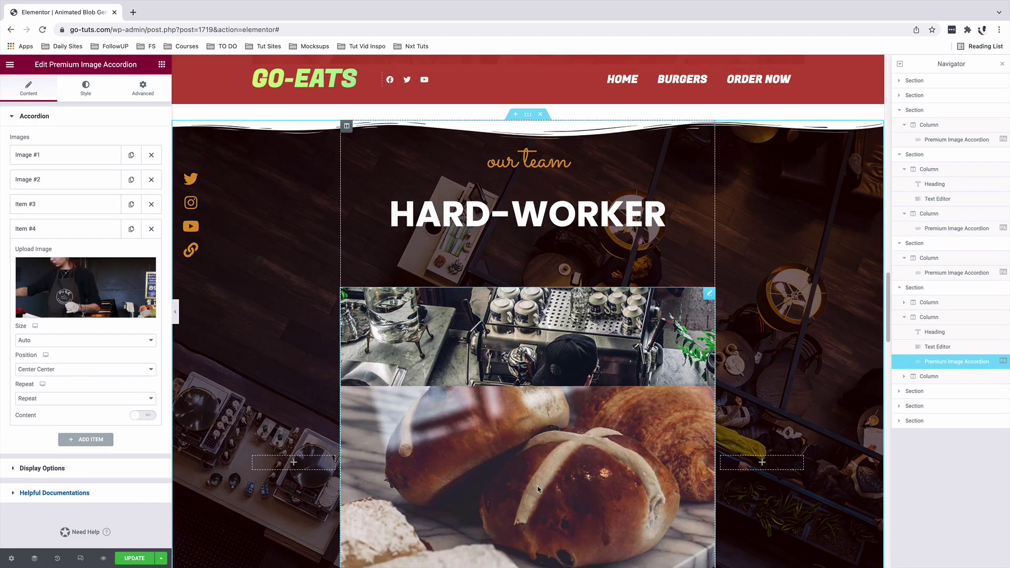
pyautogui.scroll(-5, 538, 489)
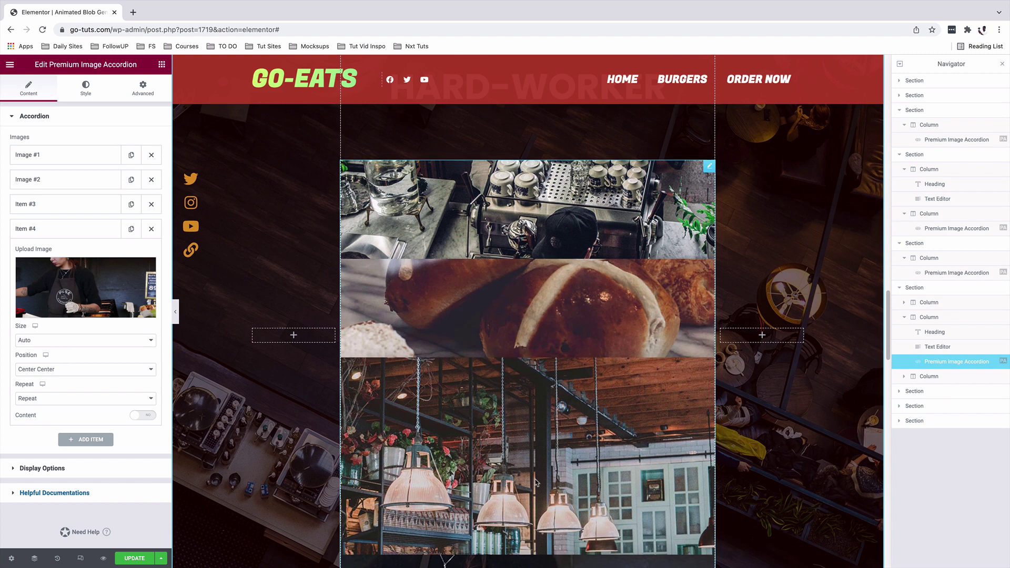
pyautogui.scroll(-1, 536, 482)
pyautogui.scroll(4, 536, 482)
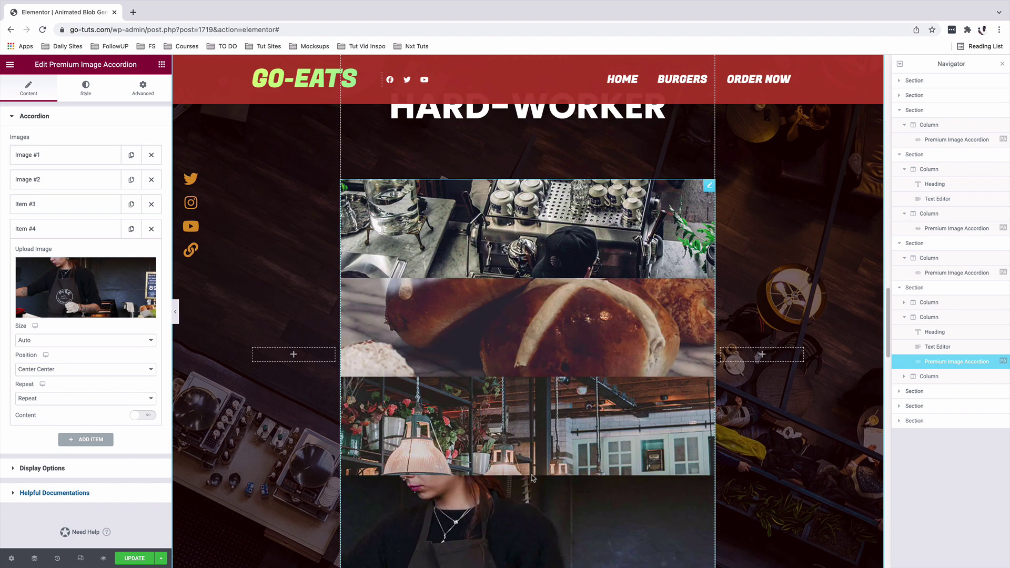
pyautogui.scroll(2, 319, 356)
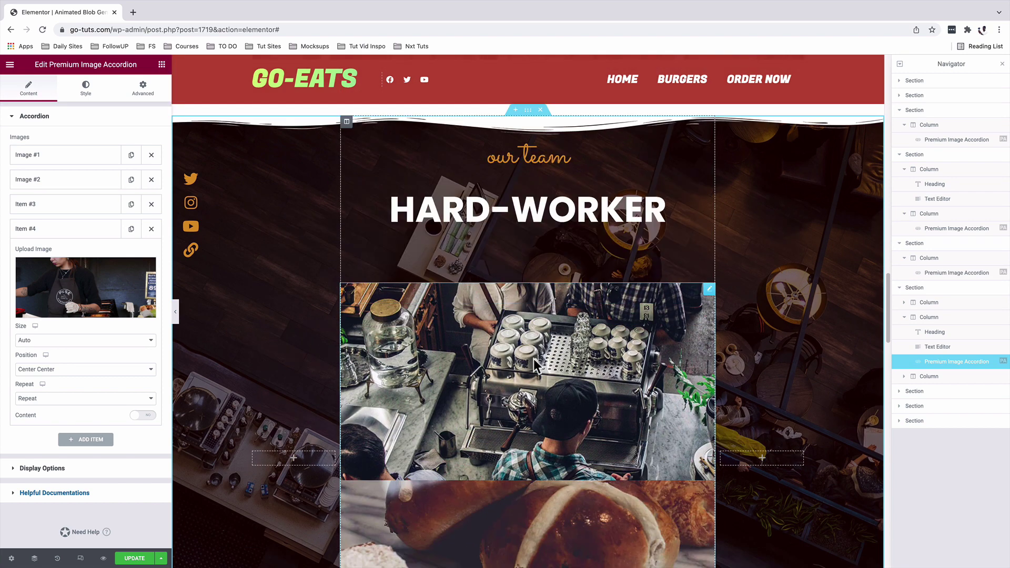
# Set the first image to Cover and caption it 'Chef's Corner' with a pasted description
pyautogui.click(59, 156)
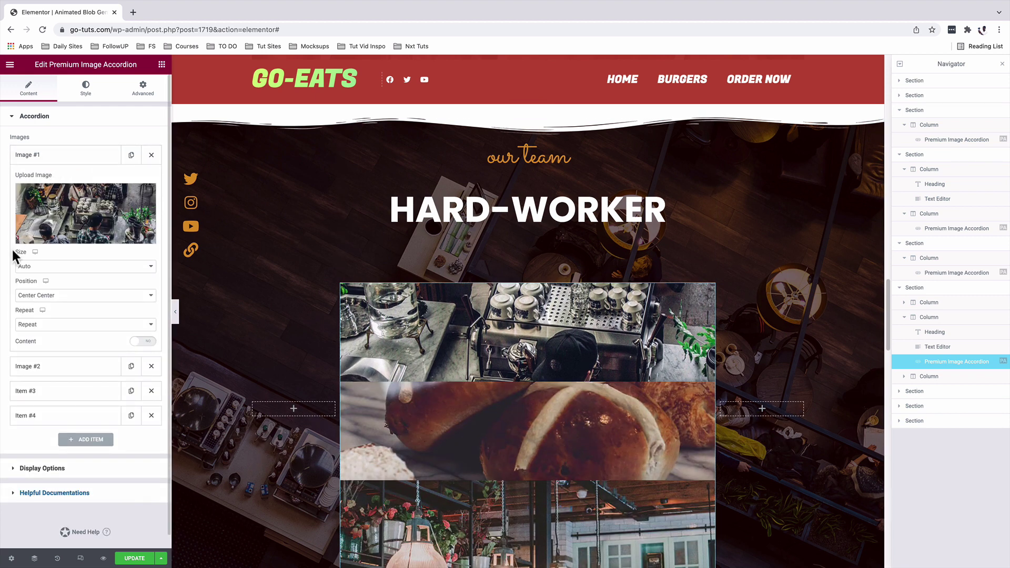
pyautogui.click(28, 267)
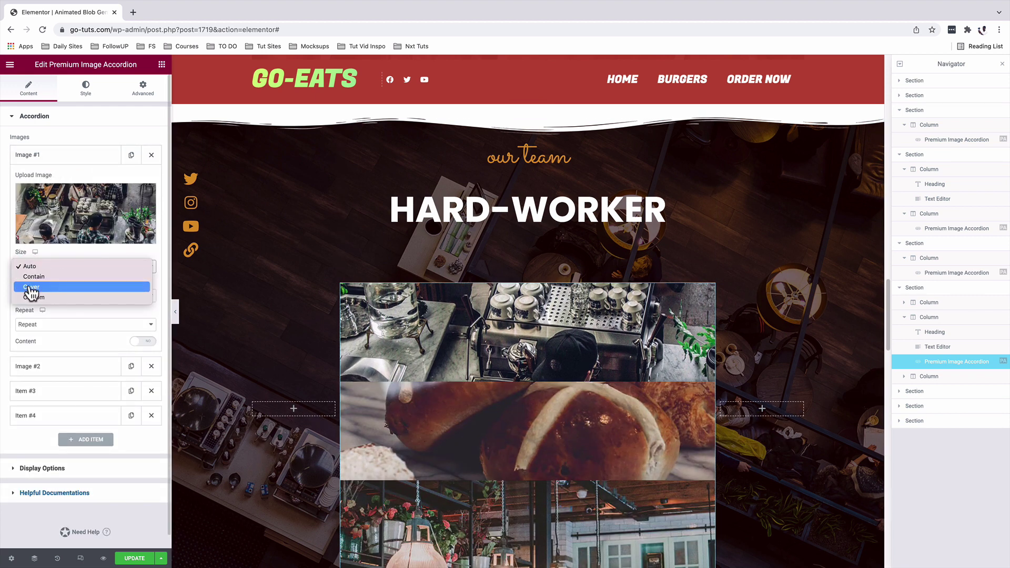
pyautogui.click(31, 286)
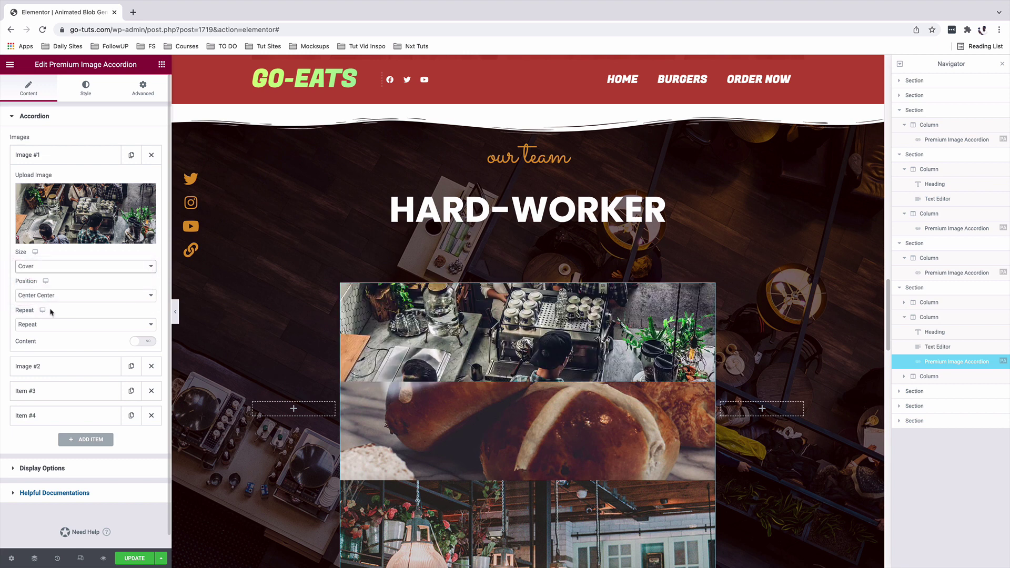
pyautogui.click(148, 341)
pyautogui.tripleClick(115, 391)
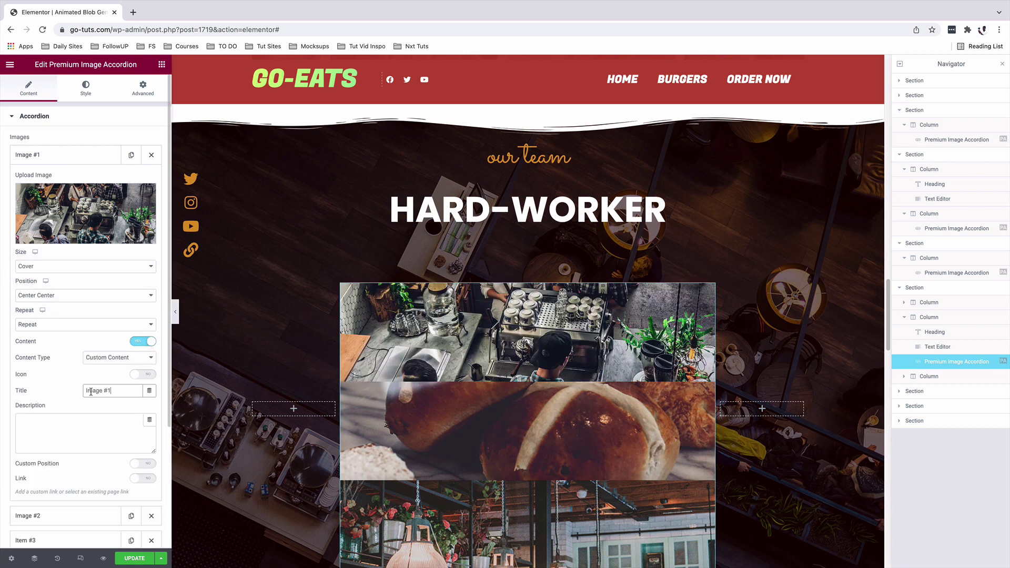
pyautogui.write("Chef's Corner")
pyautogui.click(79, 424)
pyautogui.write('It has roots in a piece of classical Latin literature from 45 BC, making it over 2000 years old. Richard McClintock')
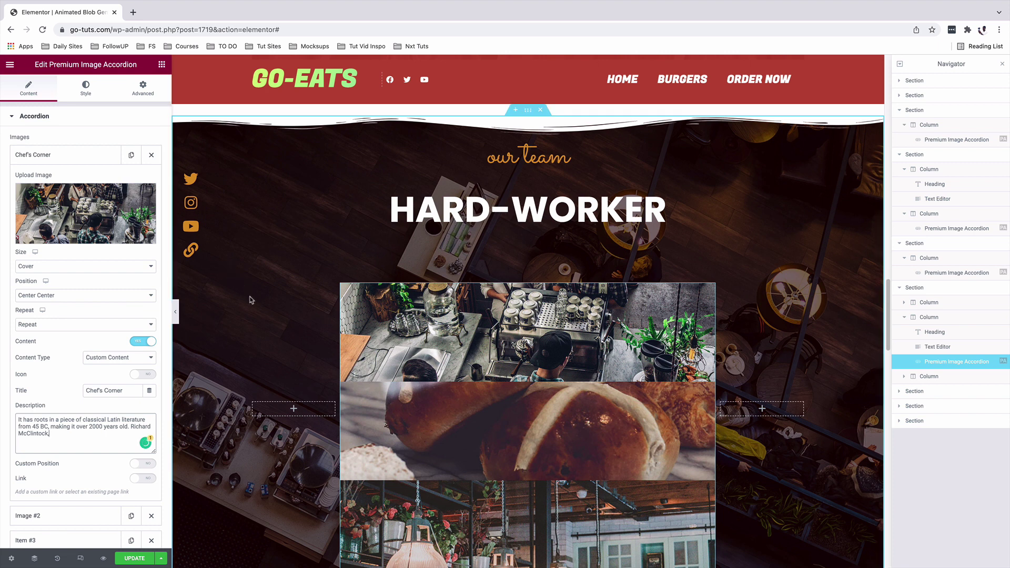
pyautogui.moveTo(455, 350)
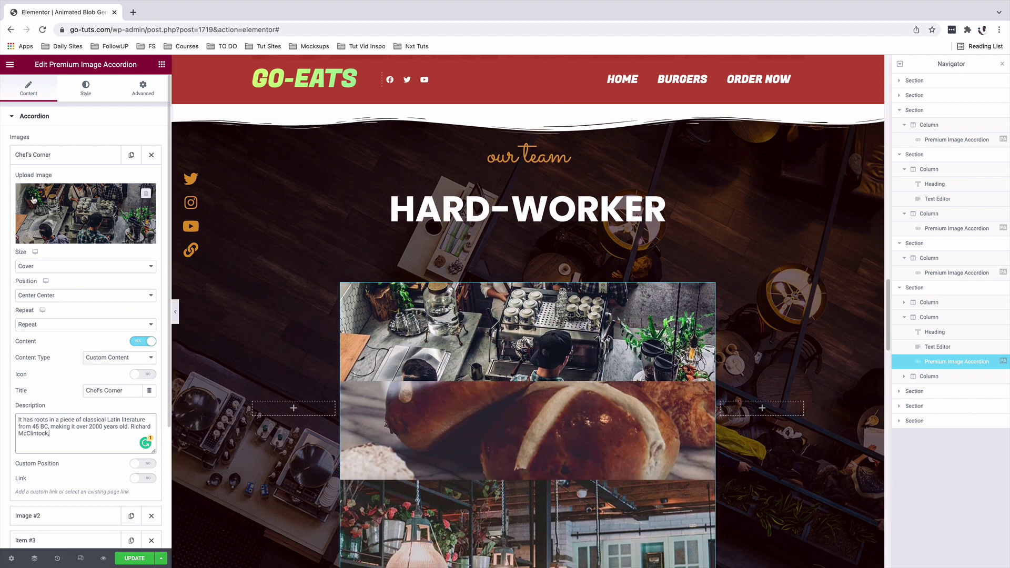
pyautogui.click(41, 156)
# Set the second image to Cover, title it 'The Bakery' and paste its description
pyautogui.click(40, 180)
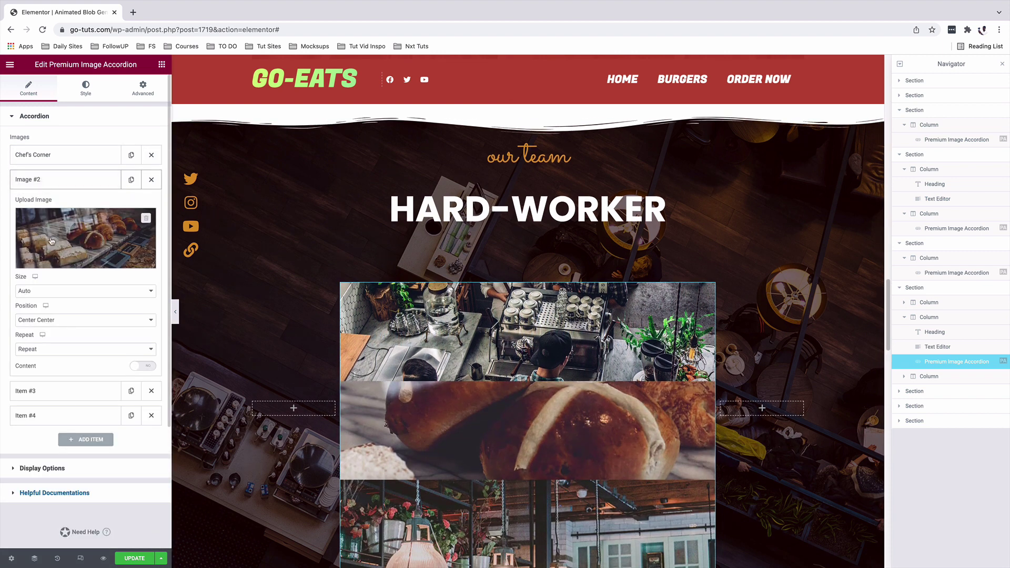
pyautogui.click(58, 291)
pyautogui.click(53, 312)
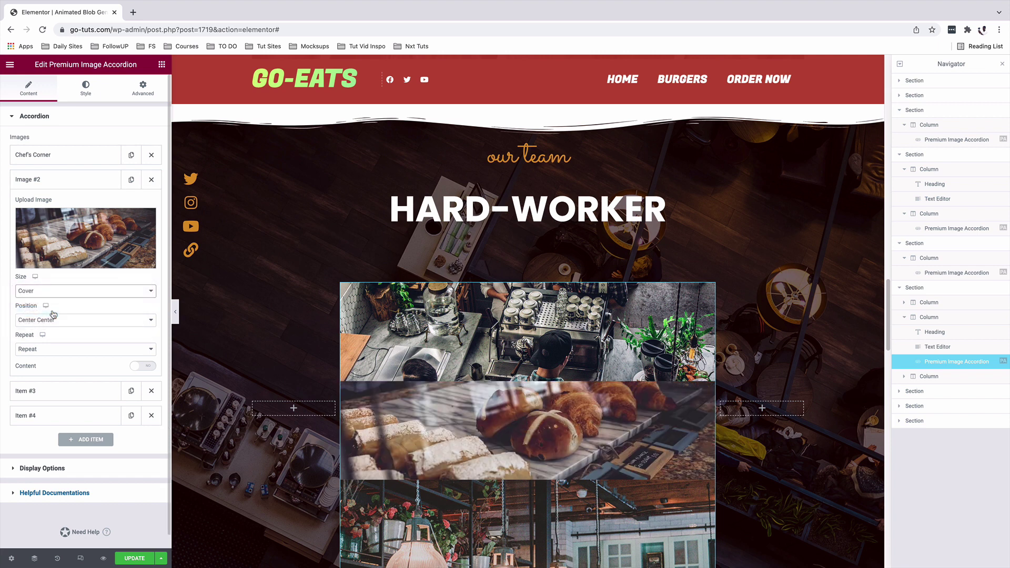
pyautogui.click(152, 367)
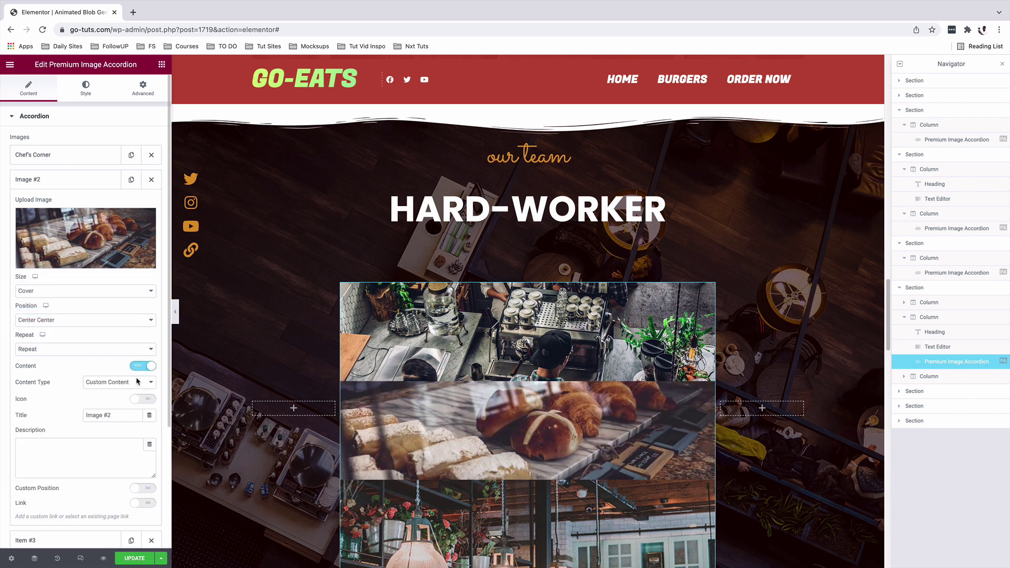
pyautogui.tripleClick(102, 415)
pyautogui.write('The Bakery')
pyautogui.click(79, 449)
pyautogui.write('It has roots in a piece of classical Latin literature from 45 BC, making it over 2000 years old. Richard McClintock,')
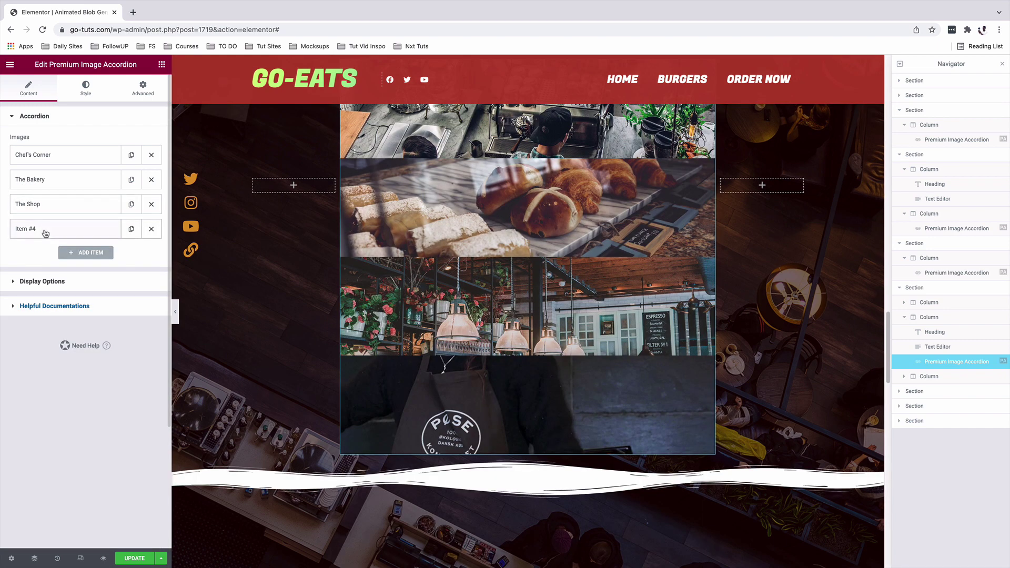
# Set the fourth image to Cover and caption it 'The Barista' with a pasted description
pyautogui.click(47, 229)
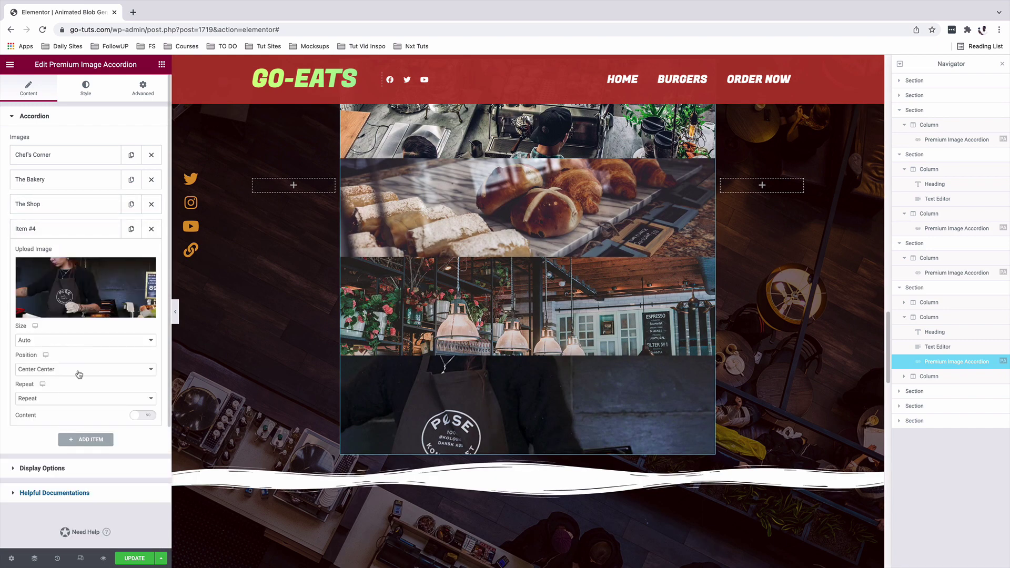
pyautogui.click(50, 340)
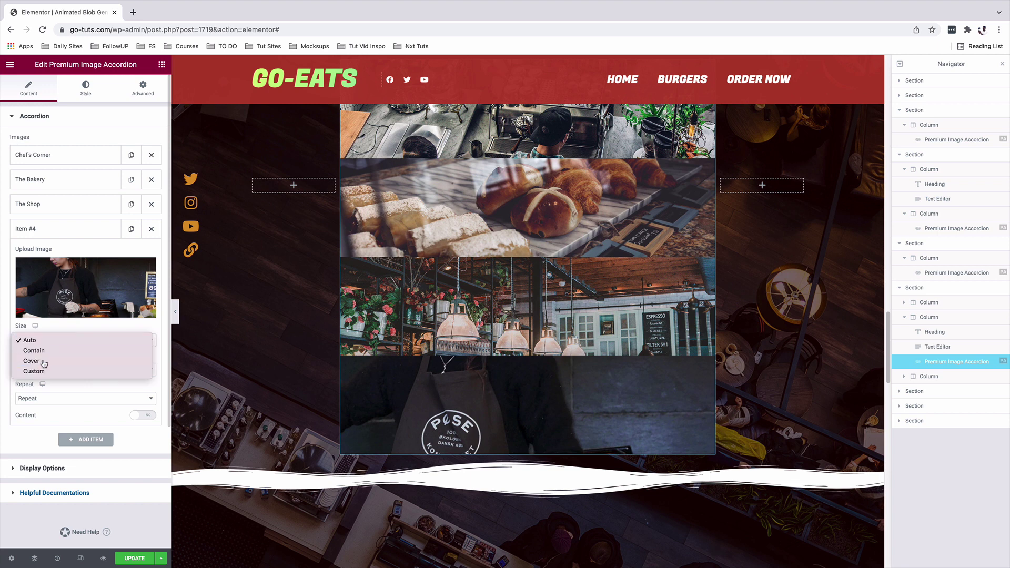
pyautogui.click(43, 362)
pyautogui.scroll(-1, 105, 394)
pyautogui.click(139, 402)
pyautogui.scroll(-2, 74, 424)
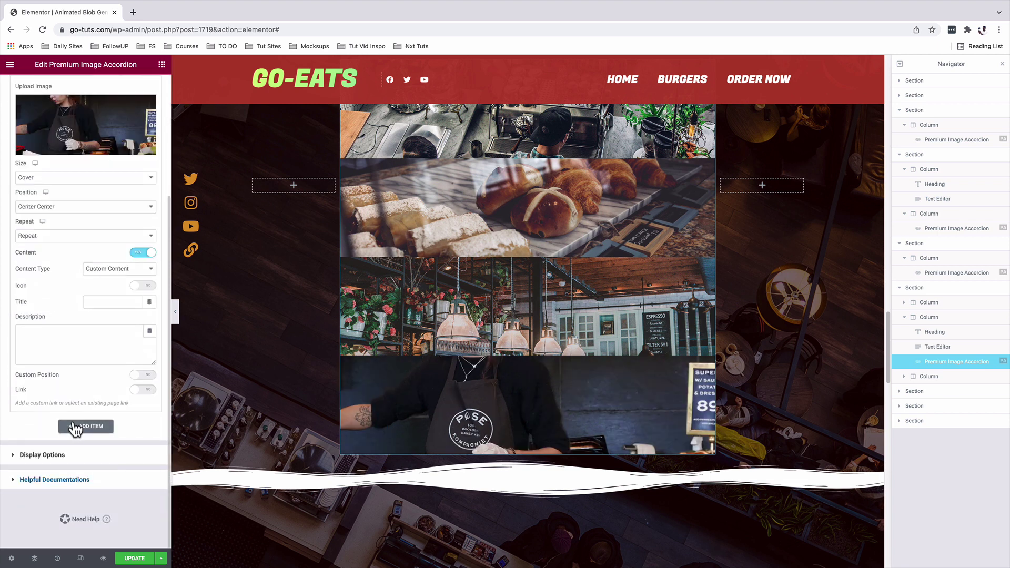
pyautogui.write('Barista')
pyautogui.click(40, 349)
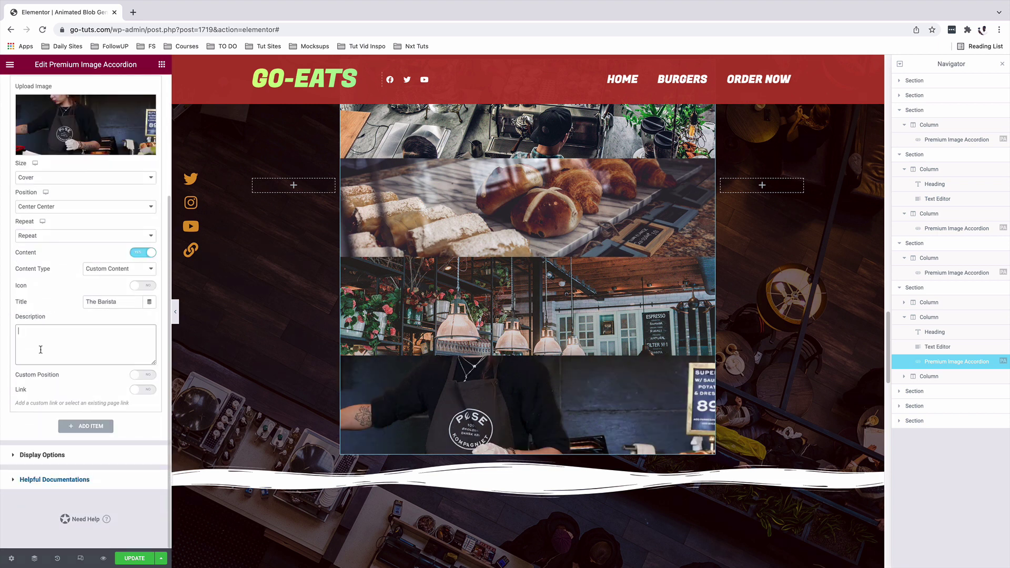
pyautogui.write('It has roots in a piece of classical Latin literature from 45 BC, making it over 2000 years old. Richard McClintock,')
pyautogui.click(505, 343)
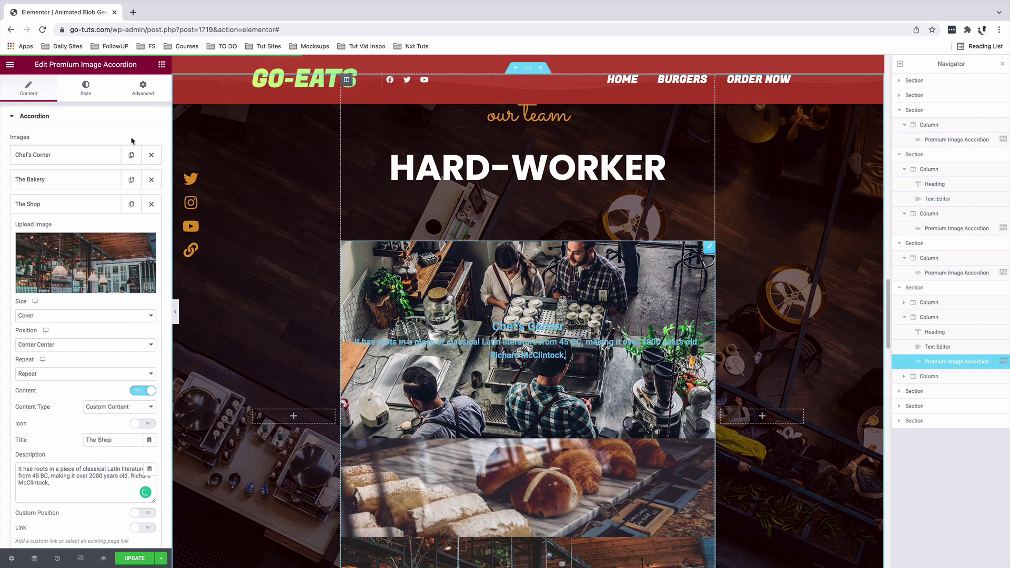
pyautogui.click(88, 93)
# Clear the blue title colour and set the accordion titles to Poppins, weight 600
pyautogui.click(32, 116)
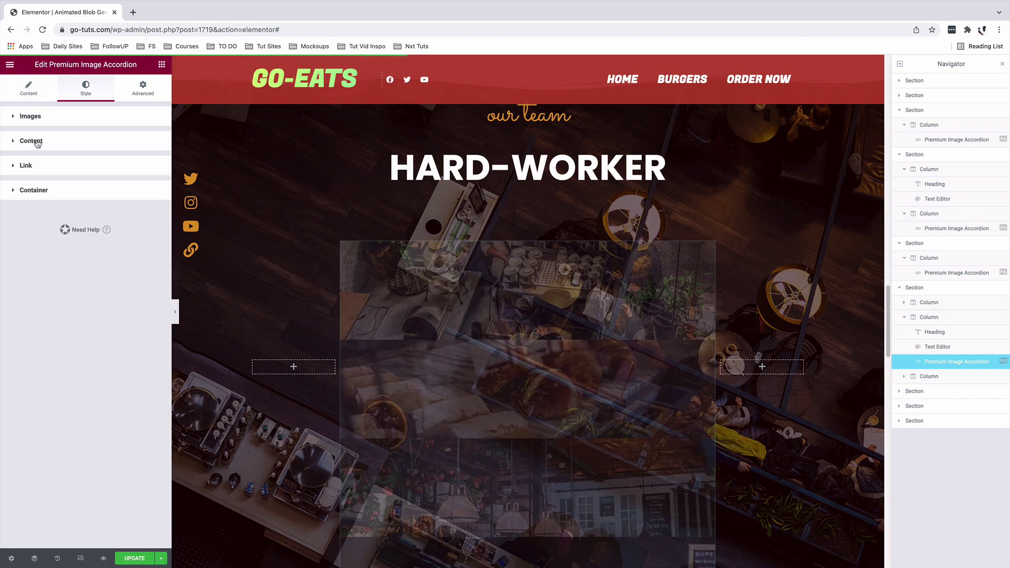
pyautogui.click(31, 141)
pyautogui.click(78, 167)
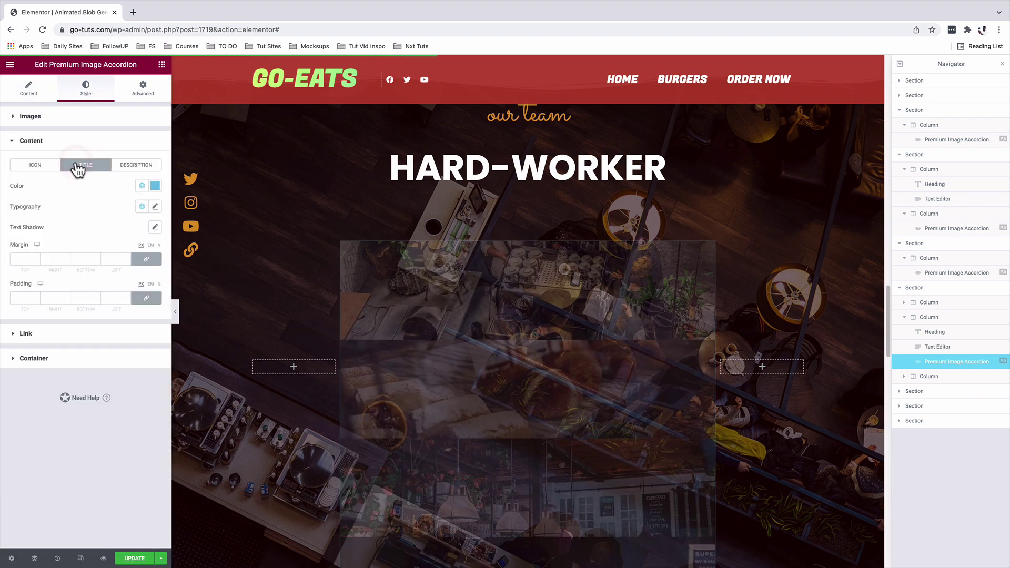
pyautogui.click(155, 186)
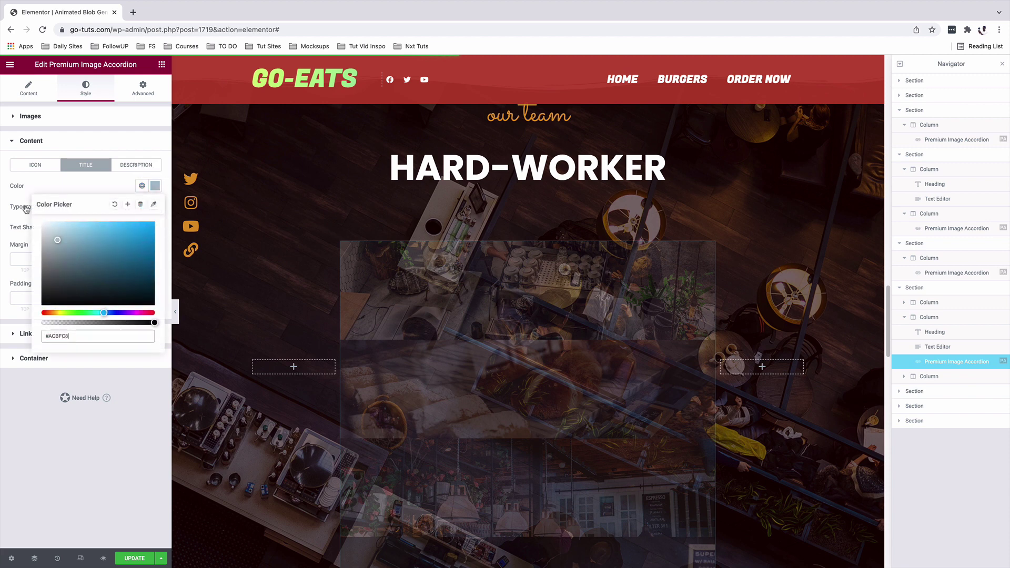
pyautogui.click(155, 206)
pyautogui.click(156, 208)
pyautogui.click(111, 252)
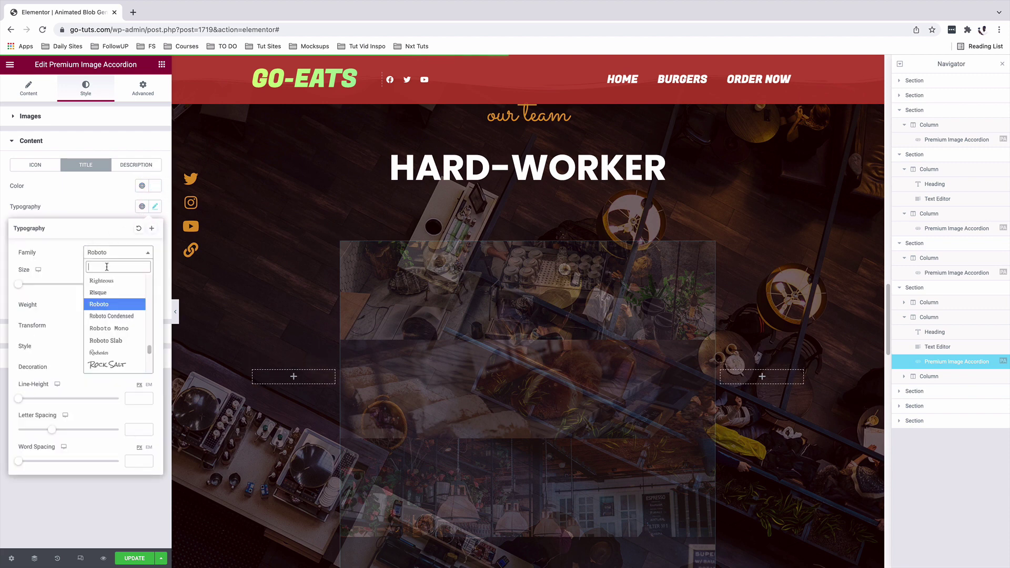
pyautogui.write('pop')
pyautogui.click(125, 289)
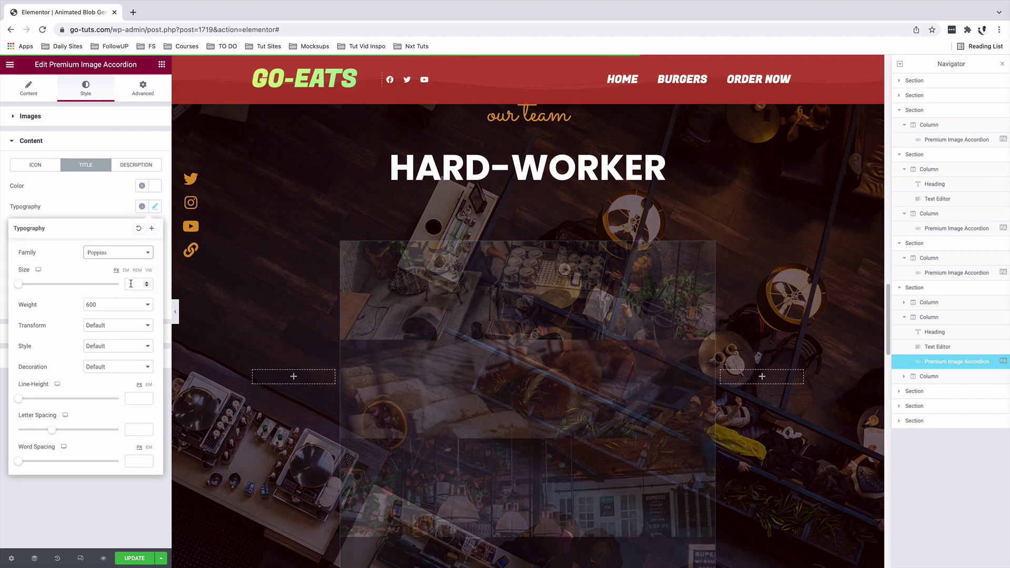
pyautogui.click(136, 167)
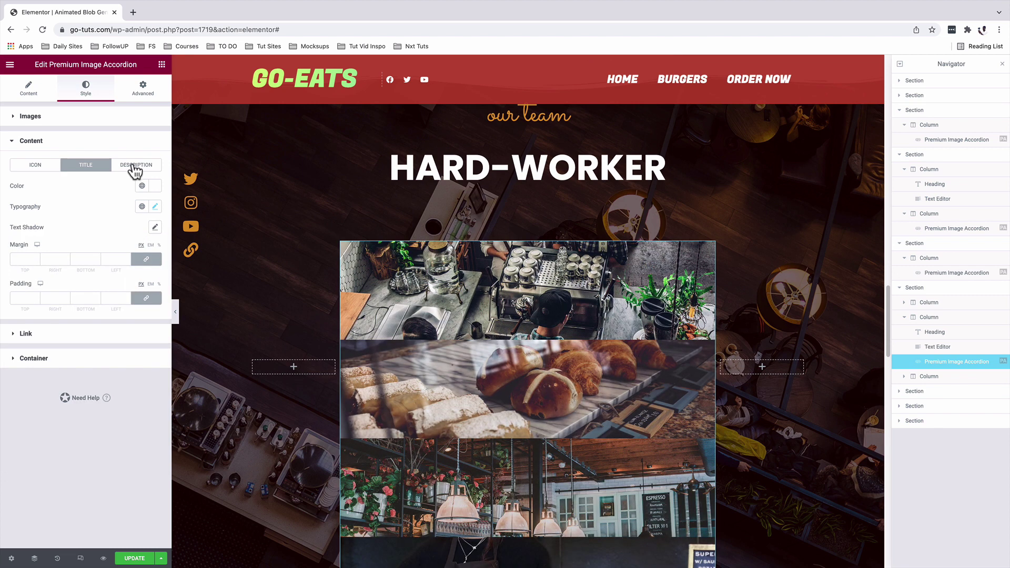
# Clear the description colour and set the description font family to Poppins
pyautogui.click(135, 167)
pyautogui.click(154, 185)
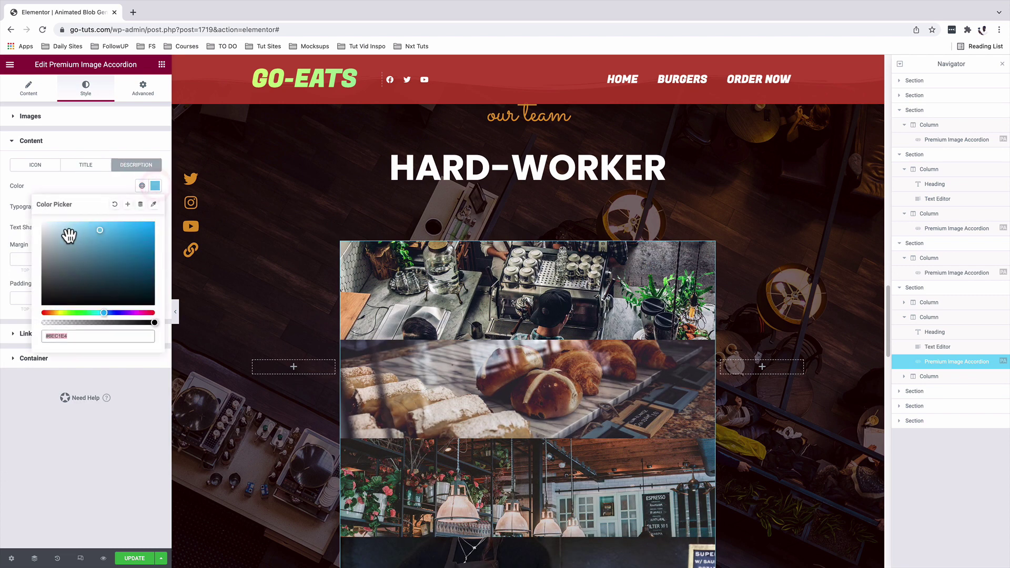
pyautogui.click(155, 207)
pyautogui.click(117, 253)
pyautogui.write('pop')
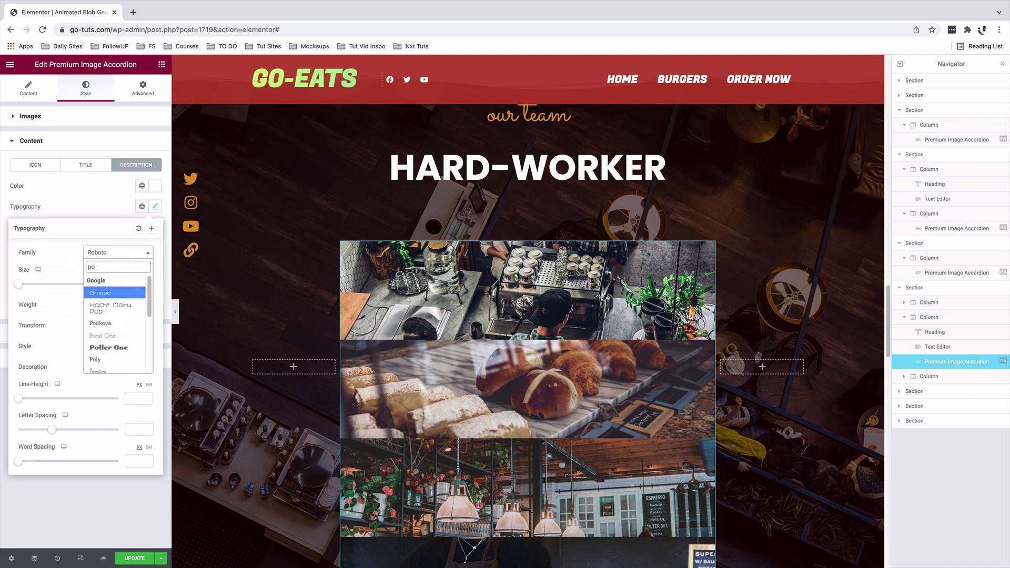
pyautogui.click(111, 305)
pyautogui.click(504, 377)
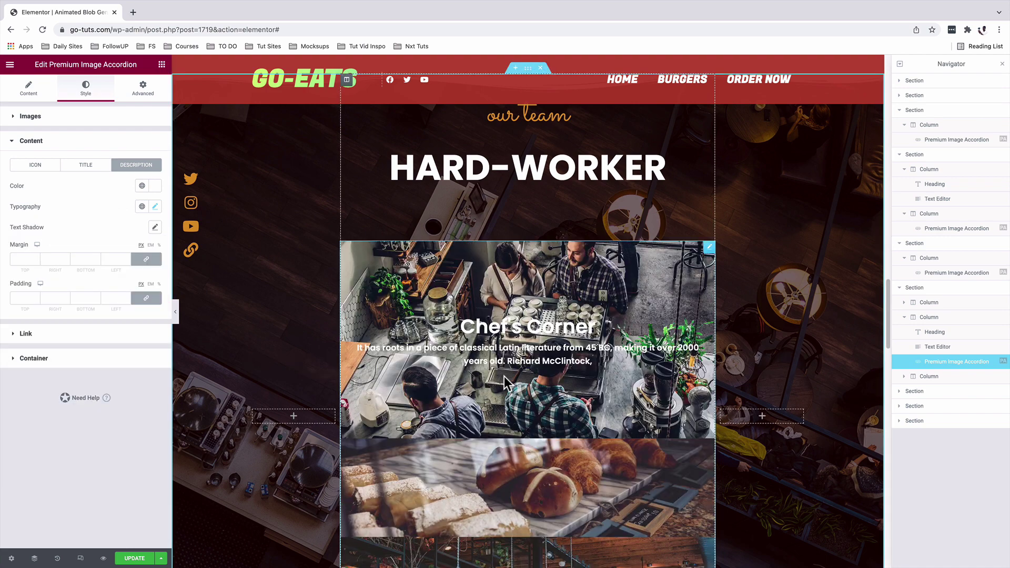
pyautogui.scroll(-2, 504, 375)
pyautogui.scroll(-3, 336, 463)
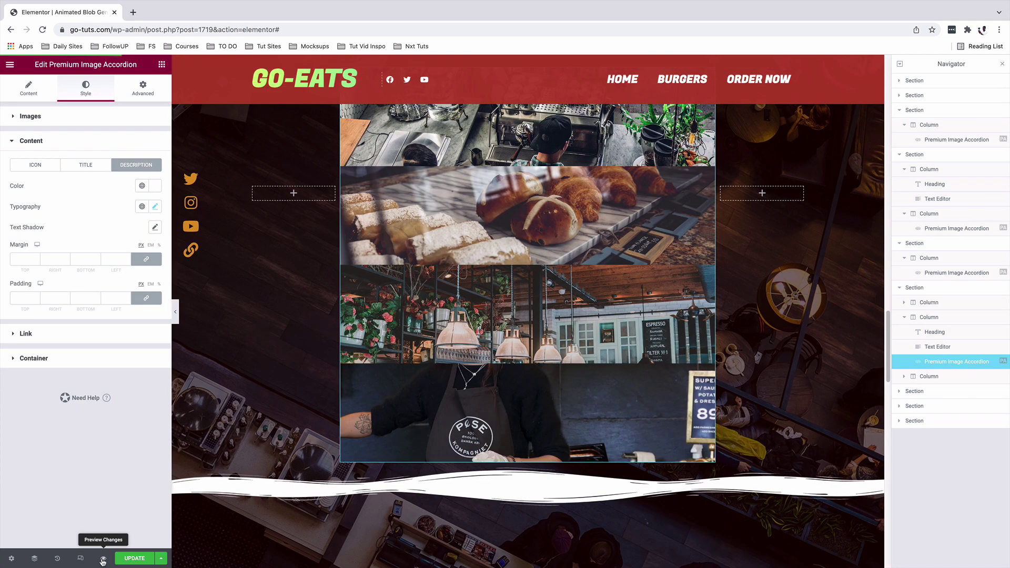
# Preview the page in a new tab, reload it at the HARD-WORKER section, then return to the editor
pyautogui.click(104, 559)
pyautogui.scroll(-5, 96, 453)
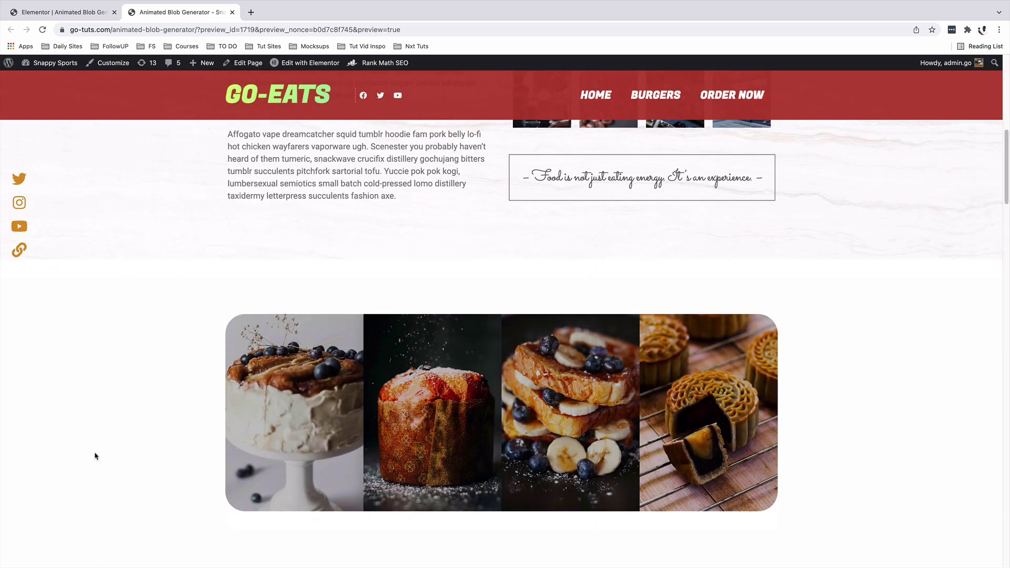
pyautogui.scroll(-2, 95, 450)
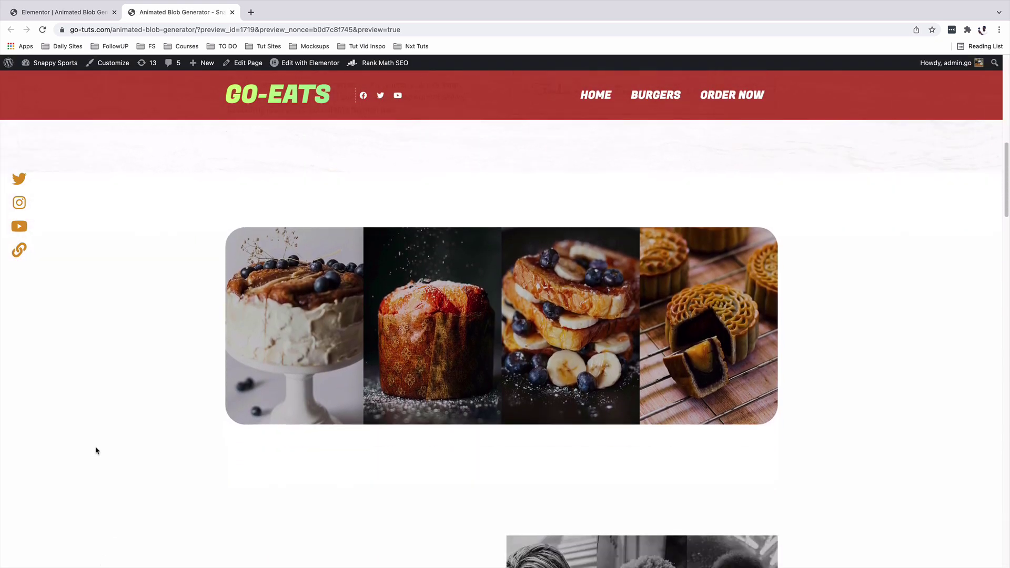
pyautogui.scroll(-5, 97, 448)
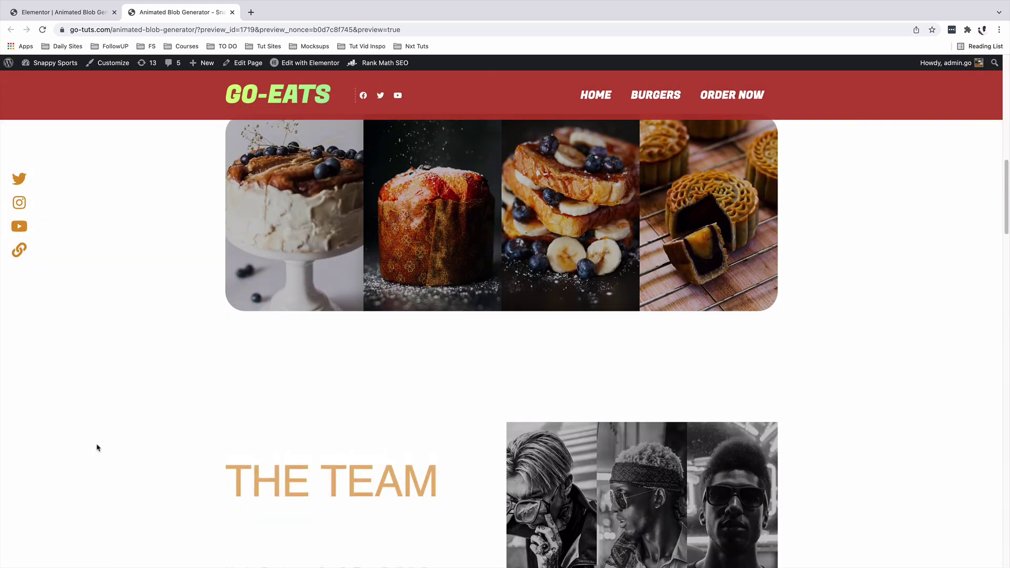
pyautogui.scroll(-8, 96, 448)
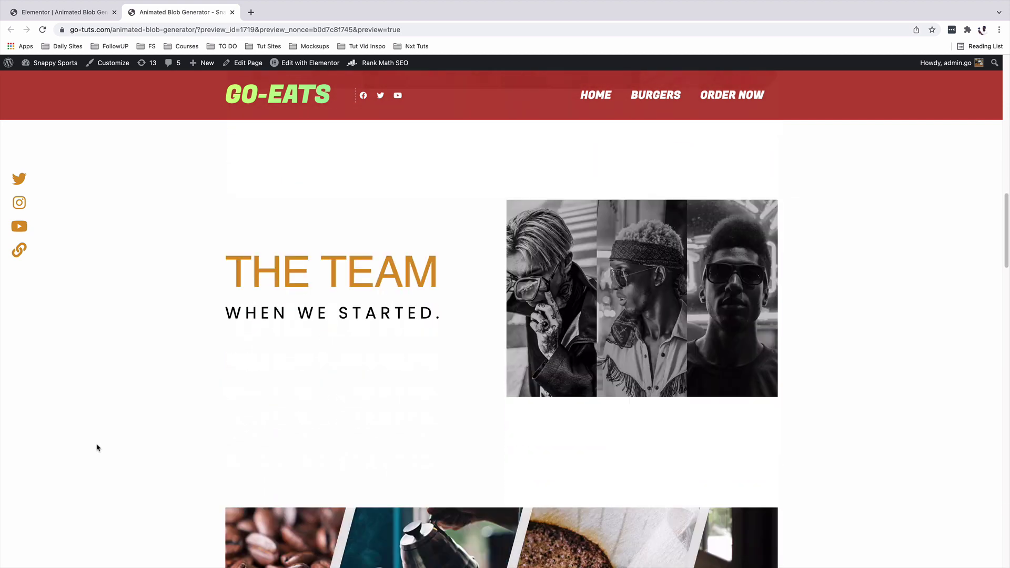
pyautogui.scroll(-15, 97, 447)
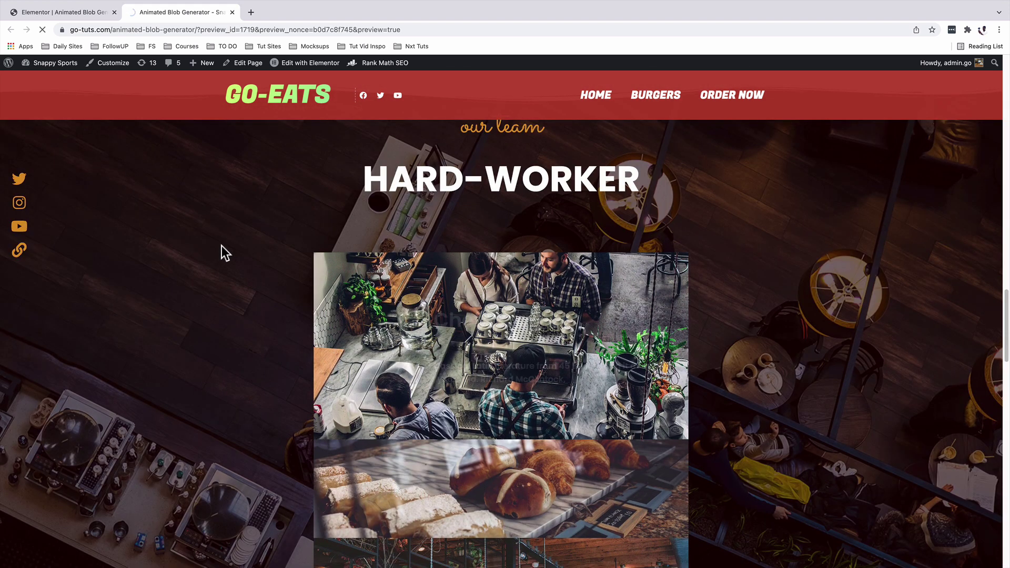
pyautogui.press('super+r')
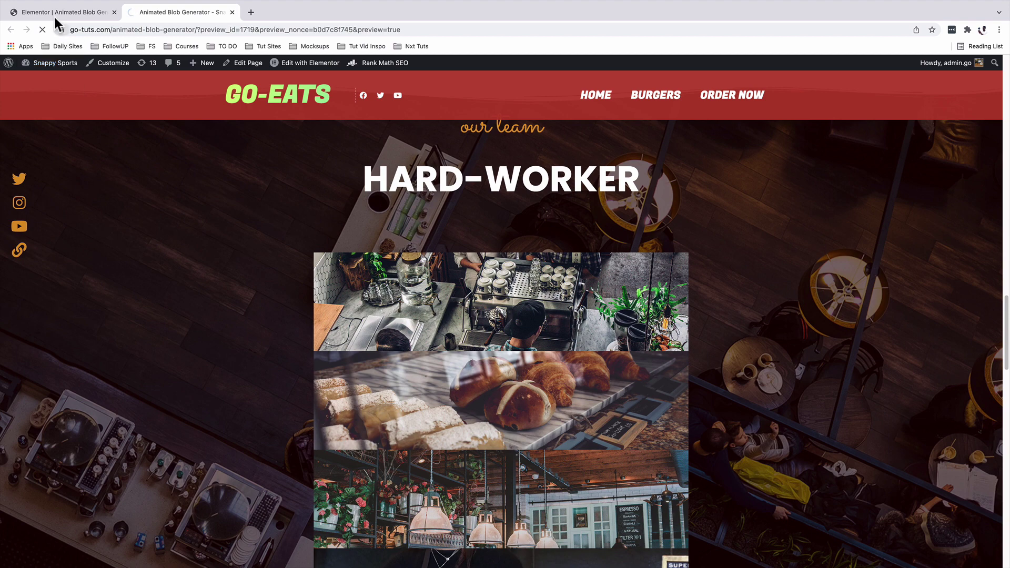
pyautogui.click(53, 14)
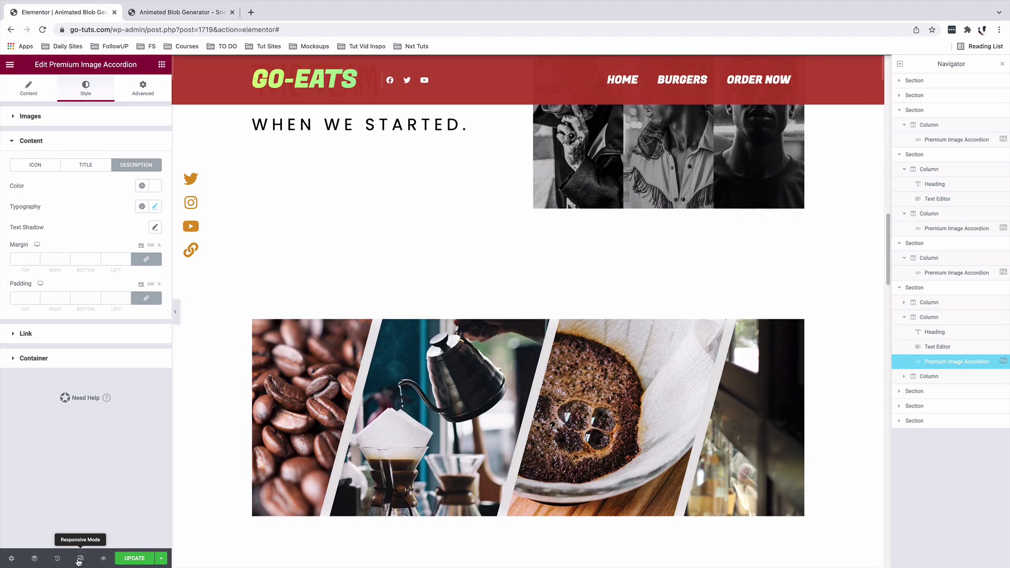
# In tablet view, set the team image accordion's column width to 60%
pyautogui.click(80, 558)
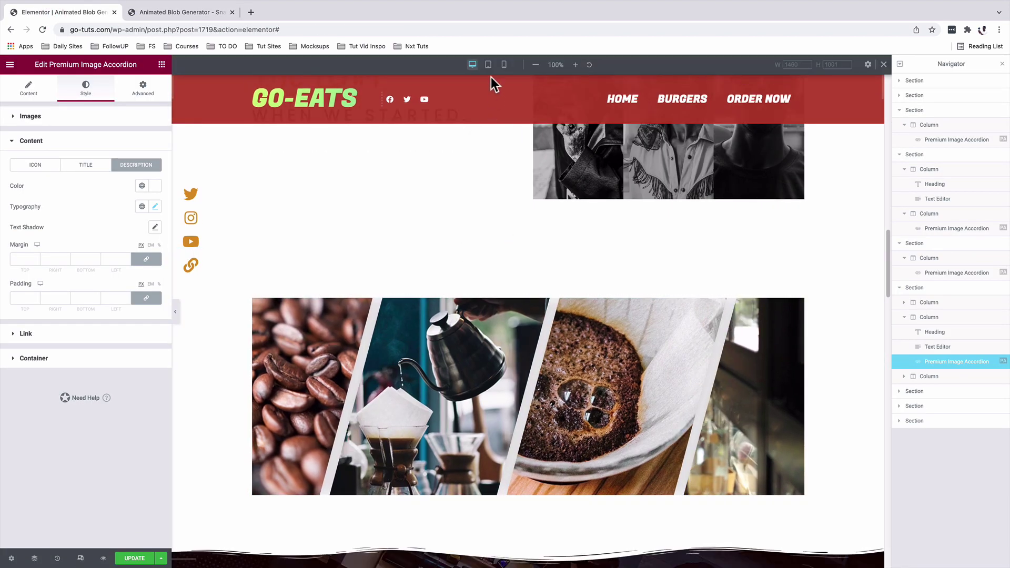
pyautogui.click(487, 65)
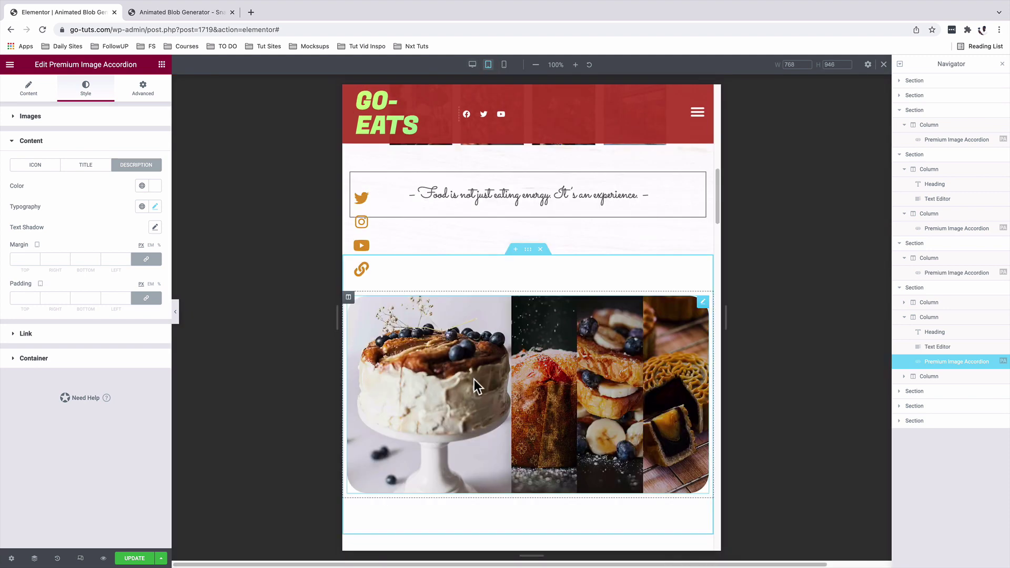
pyautogui.scroll(-5, 657, 387)
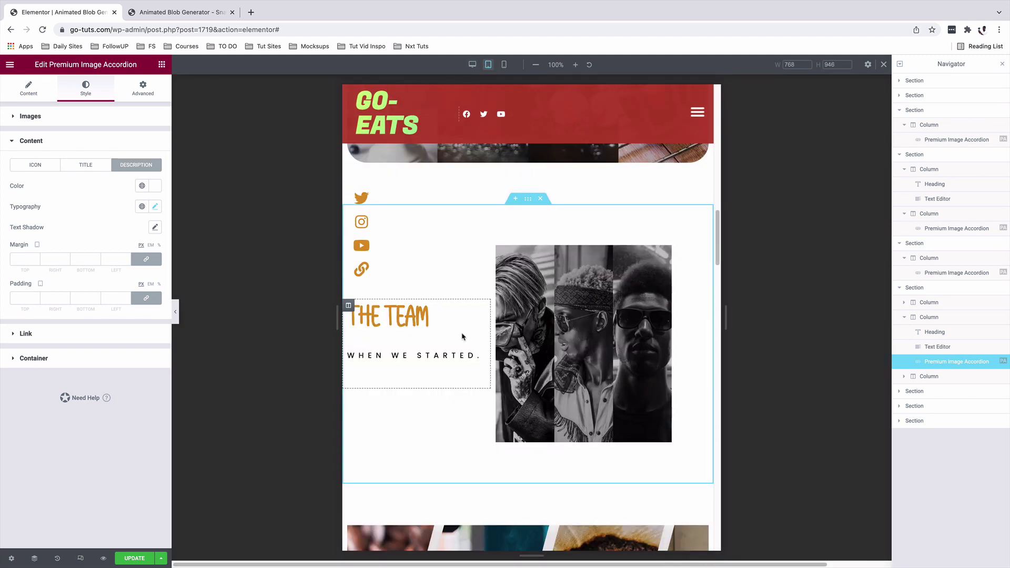
pyautogui.click(496, 250)
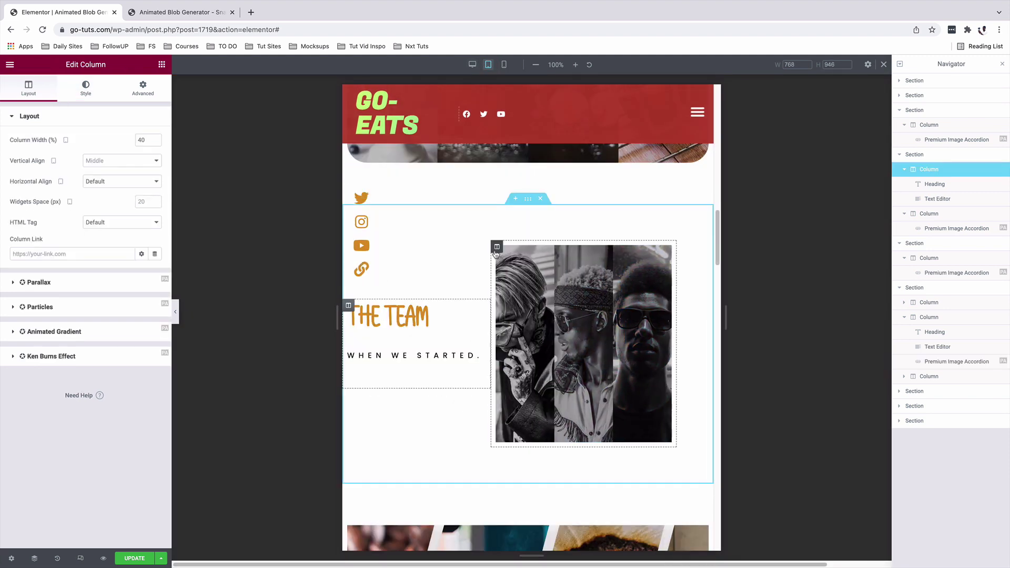
pyautogui.click(497, 248)
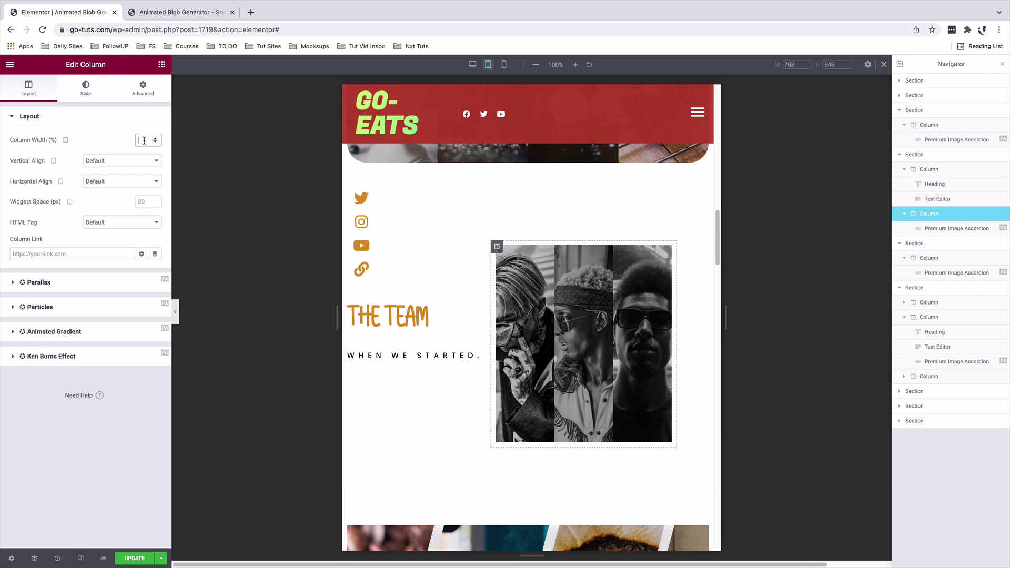
pyautogui.click(144, 140)
pyautogui.write('60')
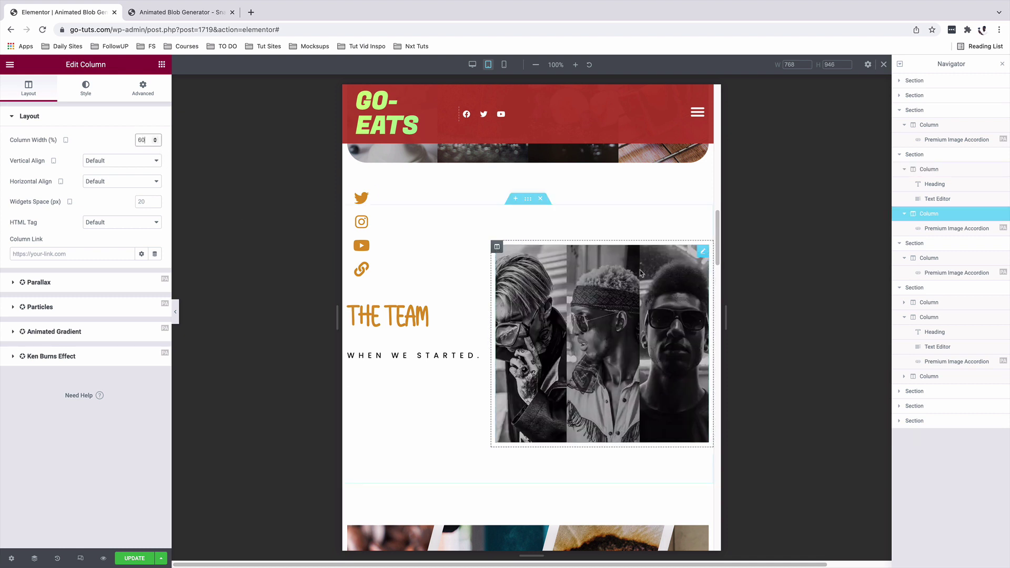
pyautogui.click(448, 376)
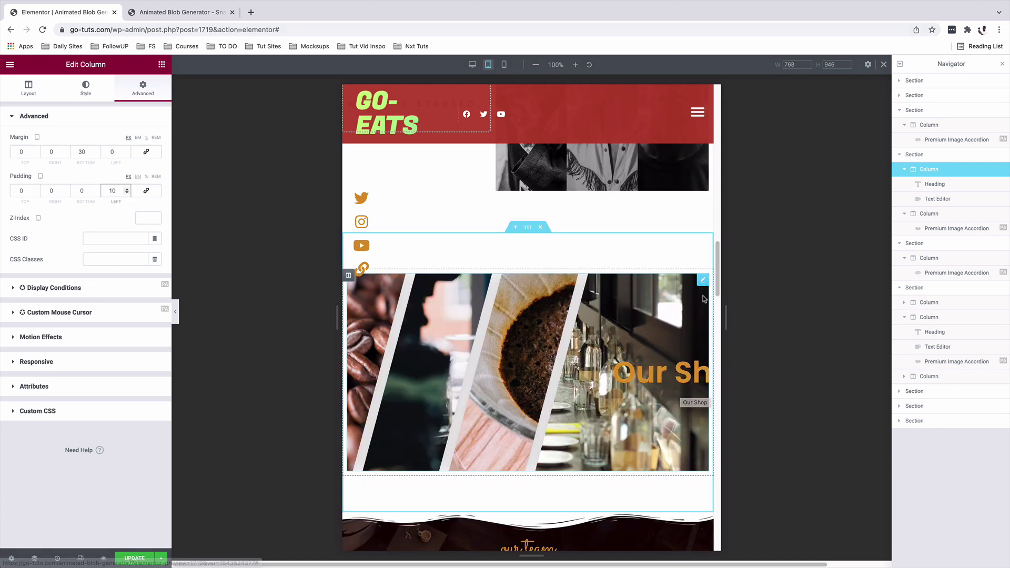
# Set the coffee accordion's link text typography size to 35 for tablet
pyautogui.click(669, 312)
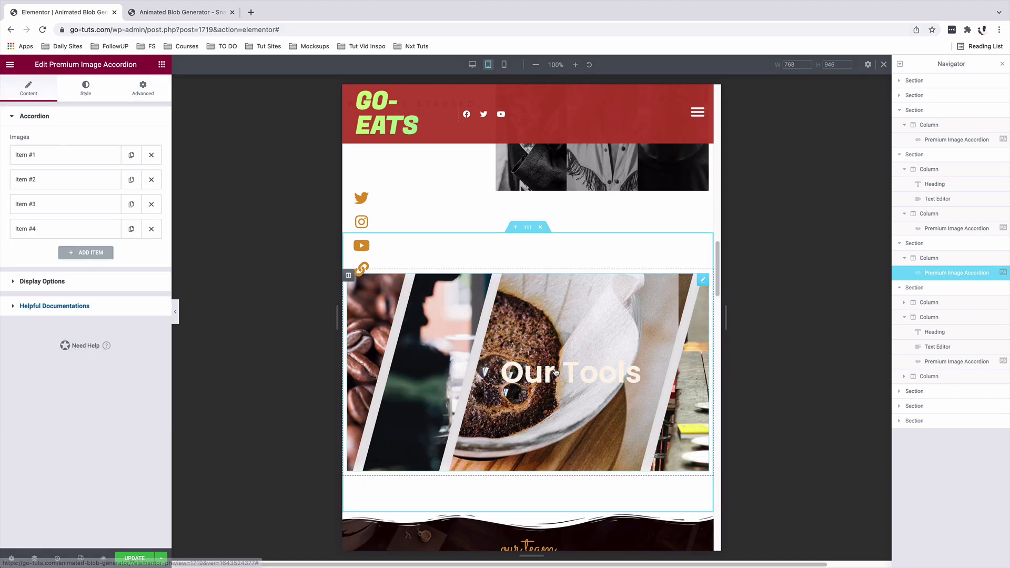
pyautogui.click(87, 92)
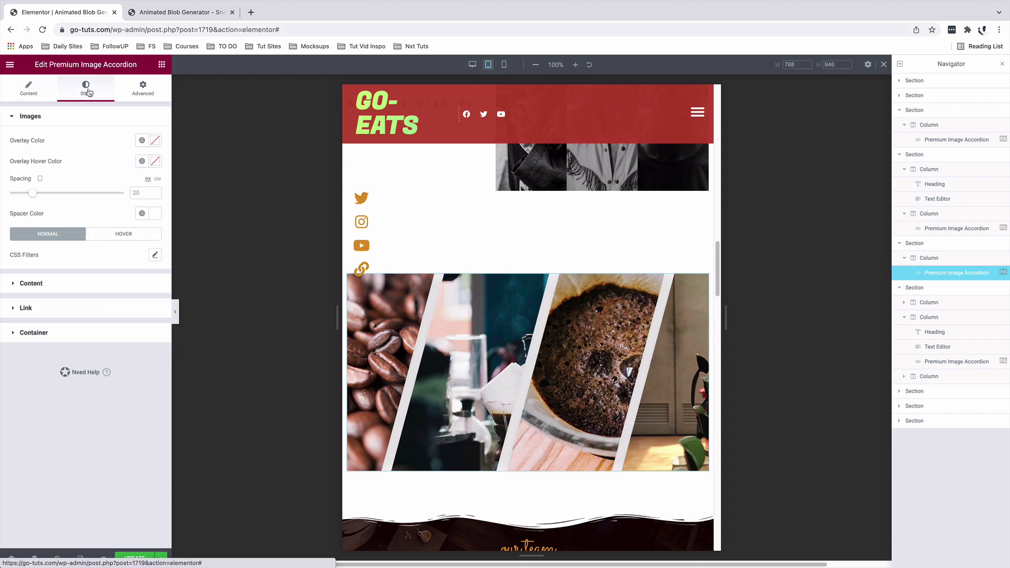
pyautogui.click(43, 312)
pyautogui.click(156, 232)
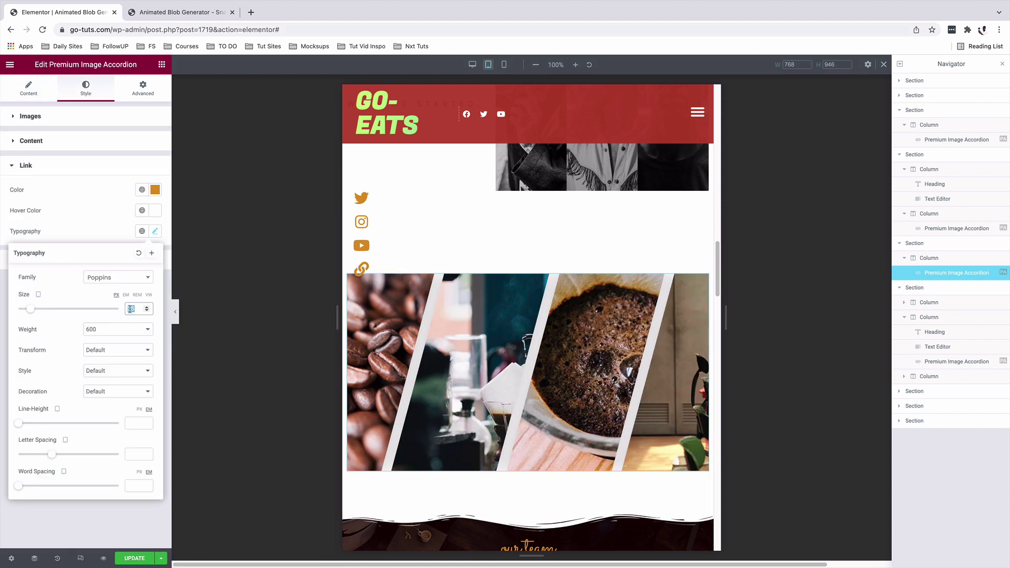
pyautogui.write('35')
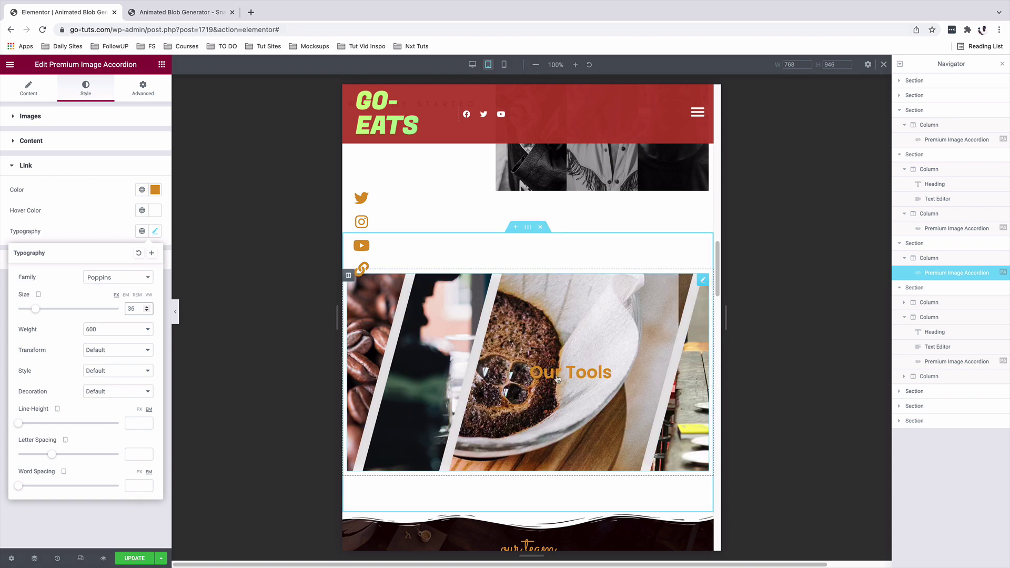
pyautogui.moveTo(472, 378)
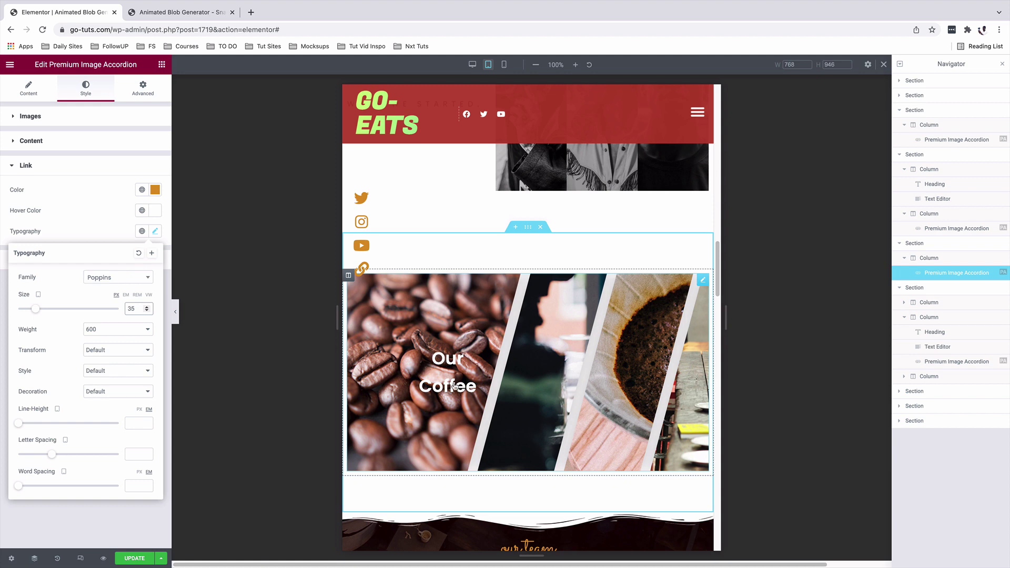
pyautogui.click(456, 387)
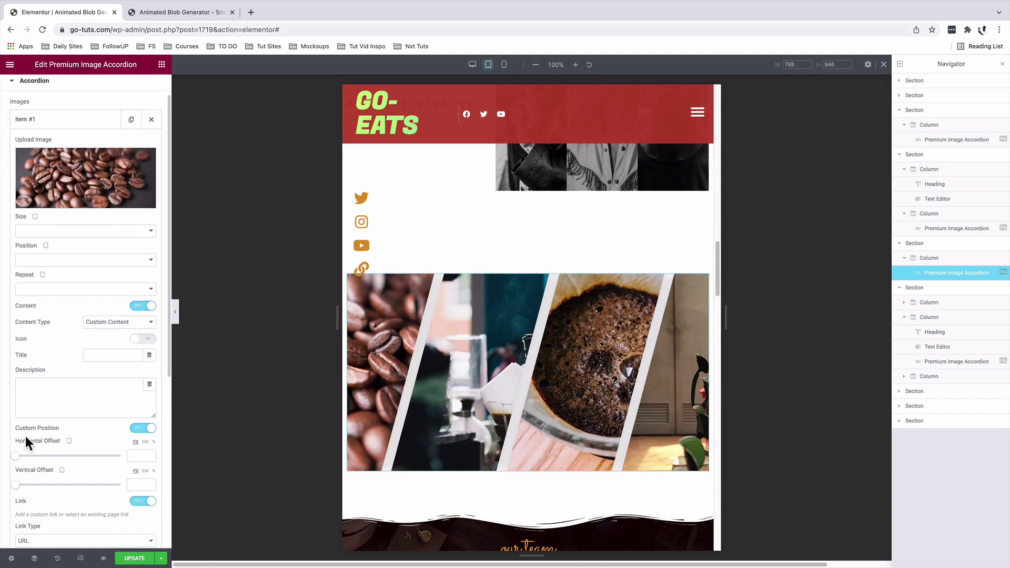
# Give the first coffee item's caption a 120 px horizontal offset
pyautogui.click(29, 456)
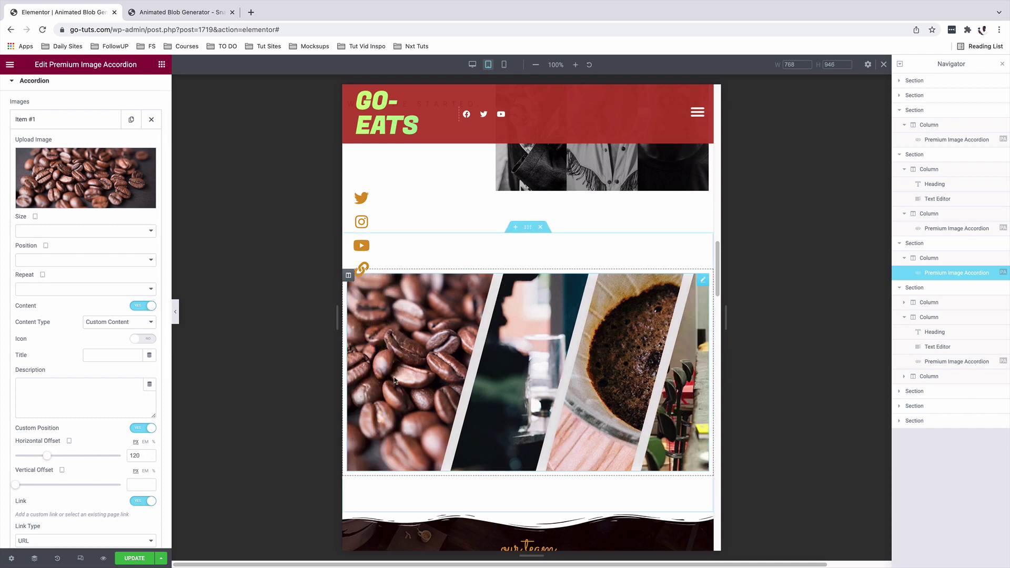
pyautogui.scroll(-7, 387, 379)
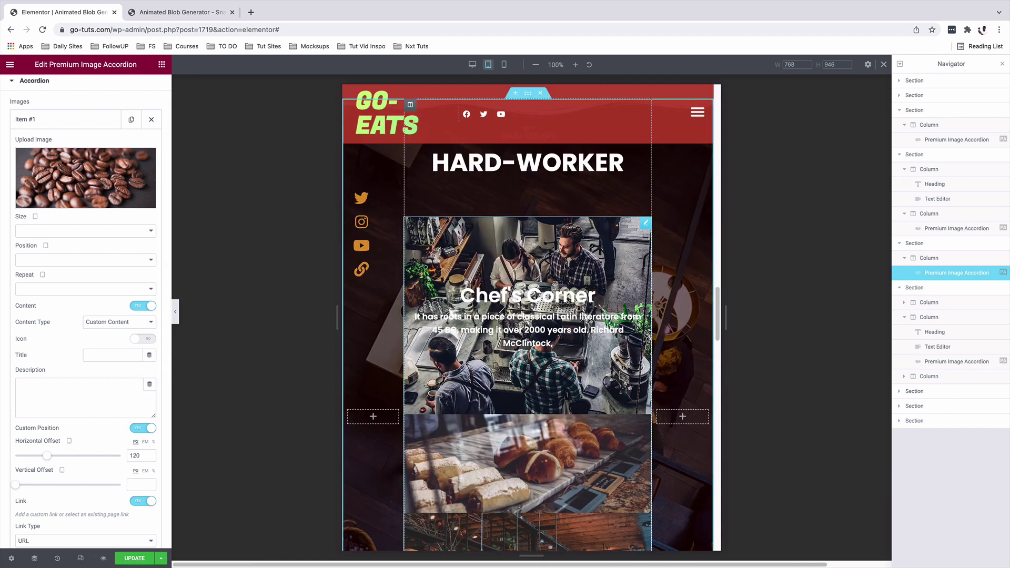
pyautogui.scroll(-2, 514, 441)
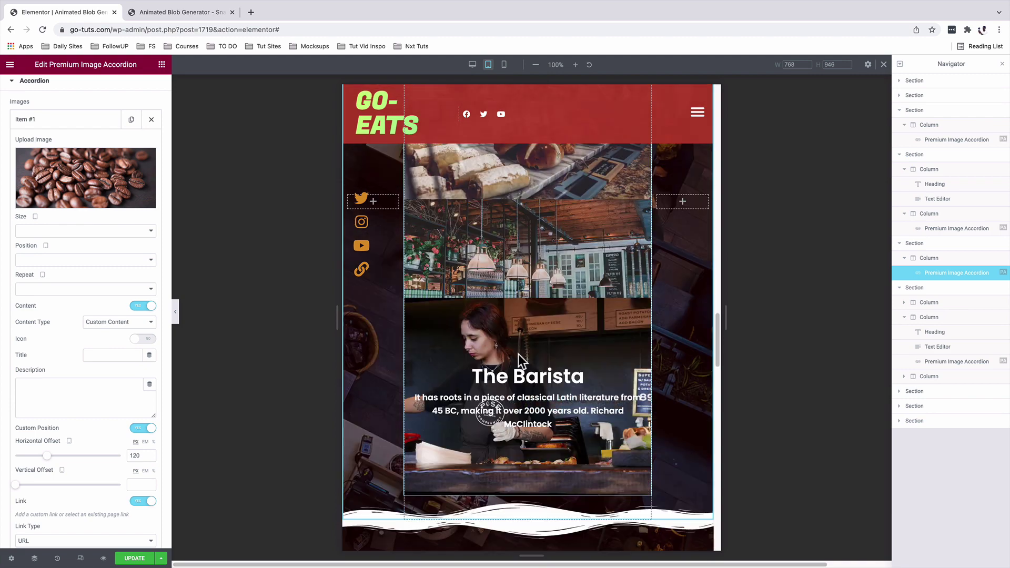
# Check the page at mobile width, then switch the preview back to desktop
pyautogui.hotkey('ctrl', 'shift', 'm')
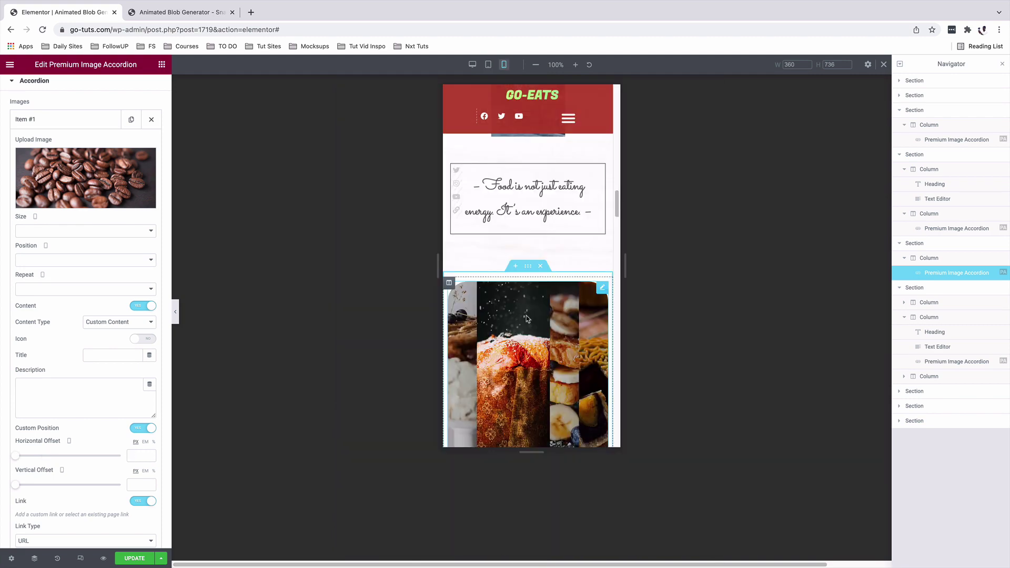
pyautogui.scroll(-2, 527, 317)
pyautogui.scroll(-9, 528, 316)
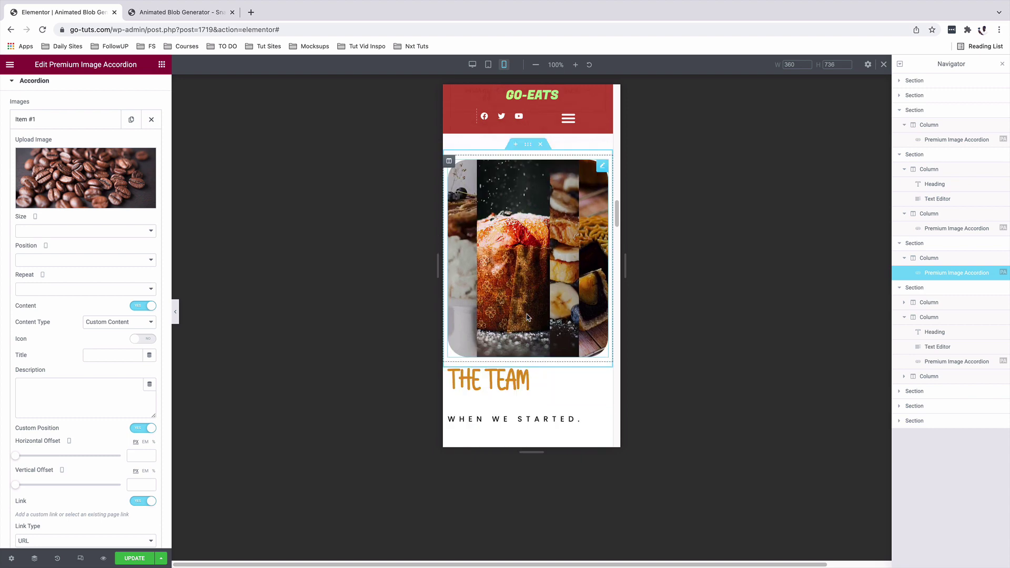
pyautogui.hotkey('ctrl', 'shift', 'm')
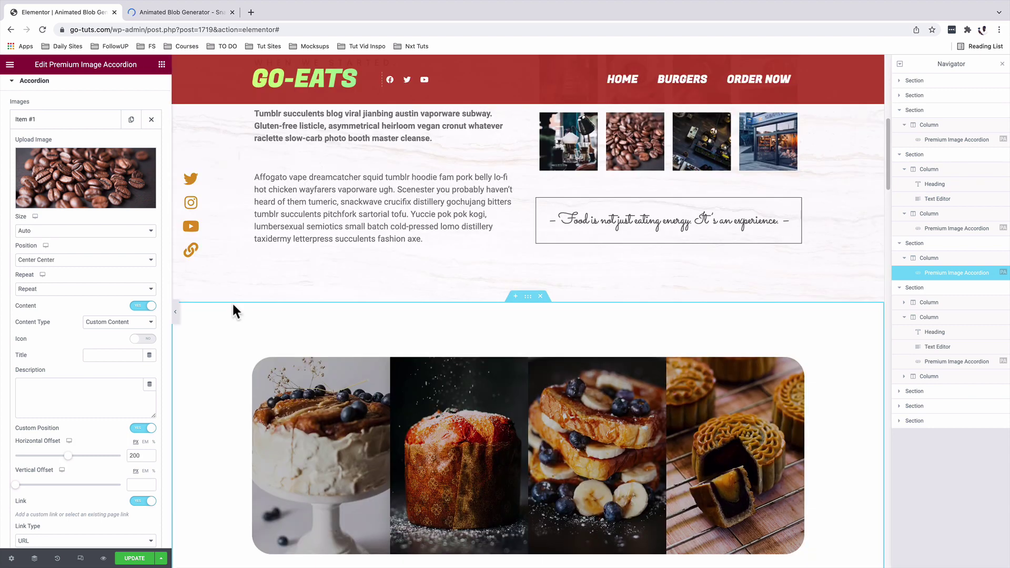
pyautogui.scroll(-3, 232, 309)
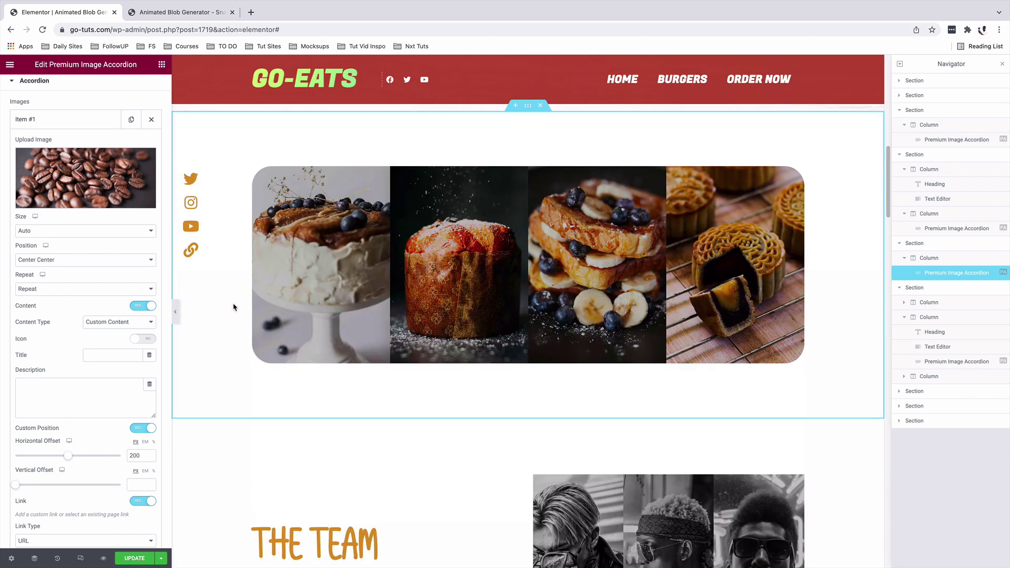
pyautogui.scroll(-2, 233, 311)
# Scroll the live preview down to the dessert image accordion
pyautogui.scroll(-2, 234, 305)
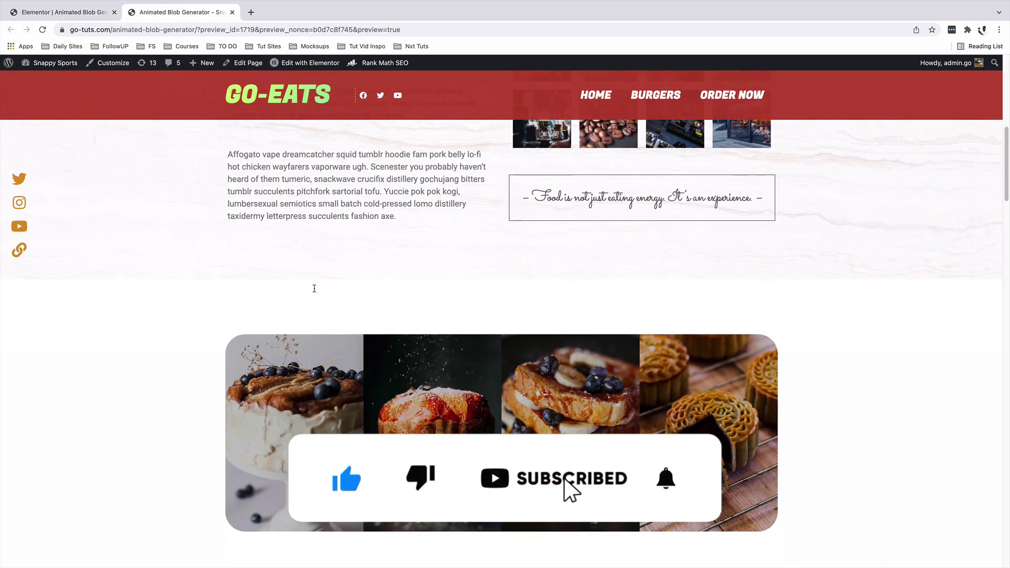
pyautogui.scroll(-3, 314, 288)
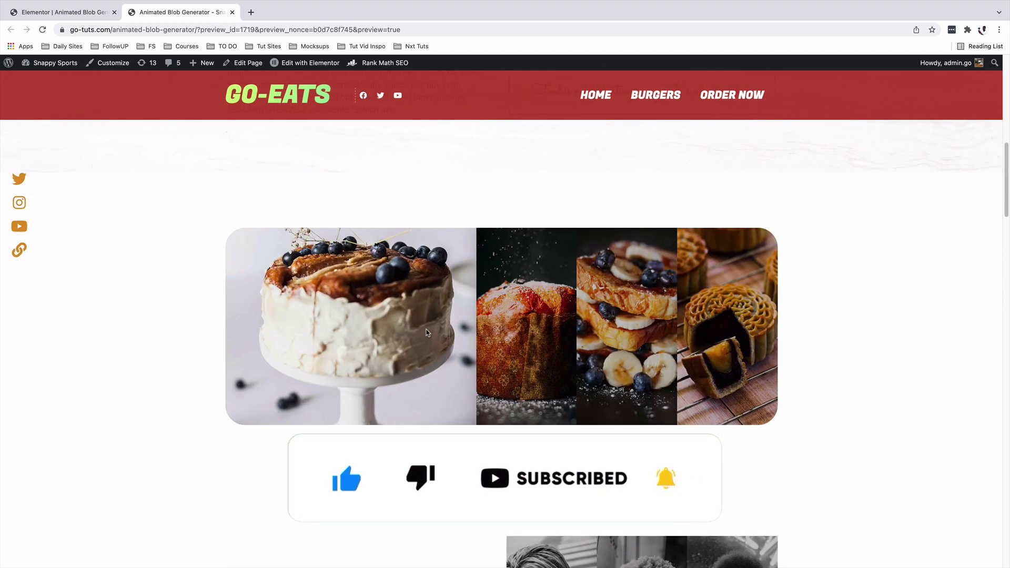